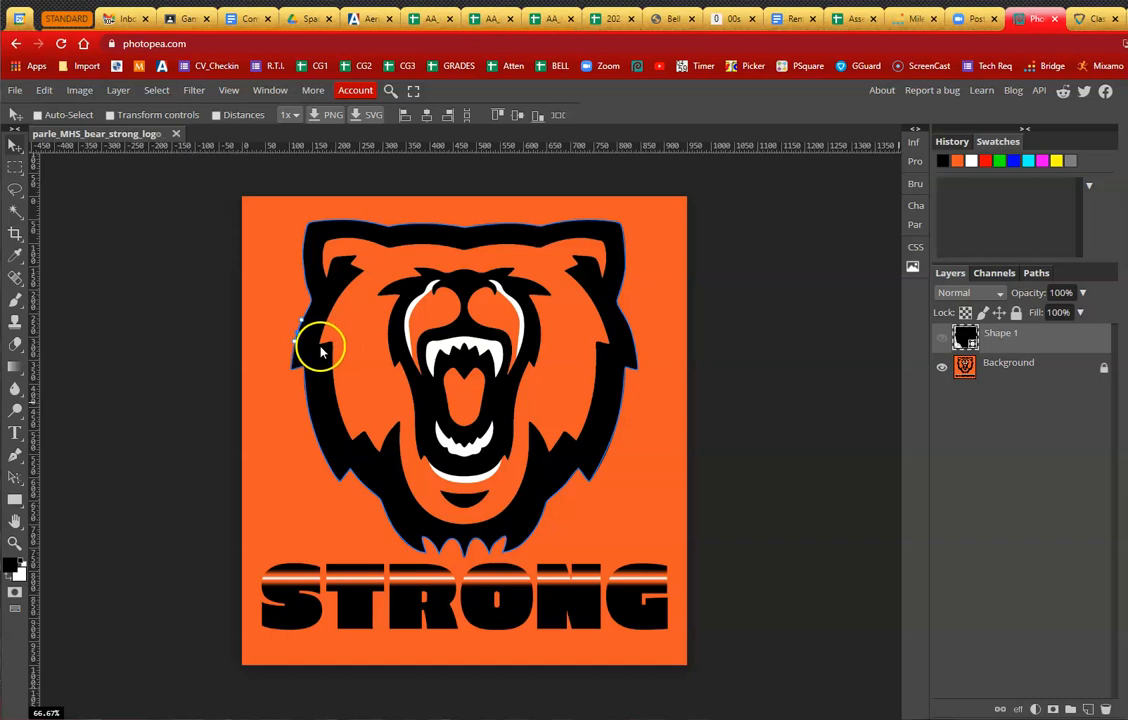
# Step: Show the Shape 1 layer and examine its black silhouette along the bear head's outer edge
pyautogui.scroll(3, 398, 352)
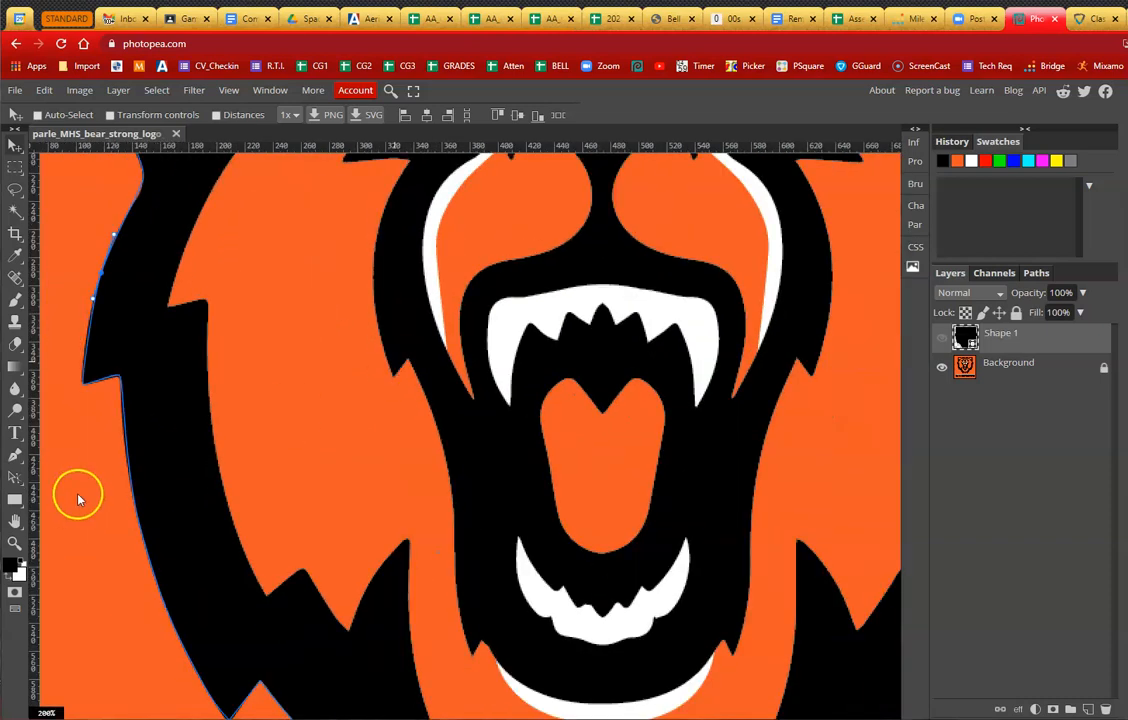
pyautogui.rightClick(15, 477)
pyautogui.click(53, 501)
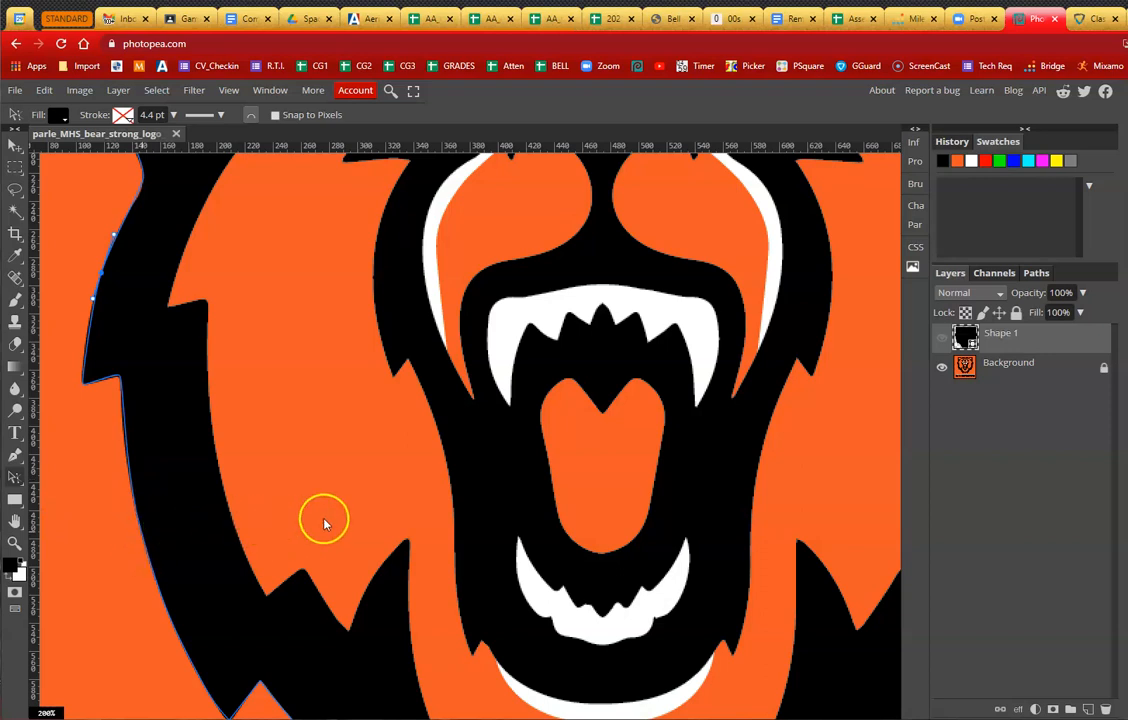
pyautogui.click(943, 338)
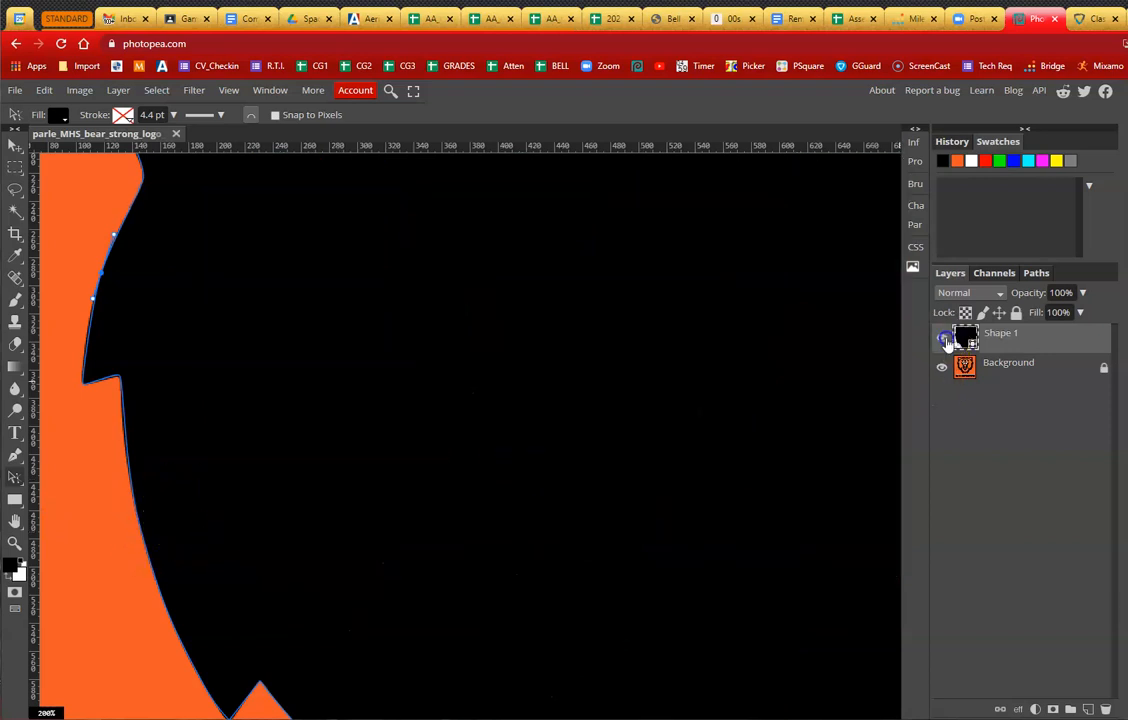
pyautogui.moveTo(505, 554); pyautogui.dragTo(499, 378)
pyautogui.moveTo(541, 512); pyautogui.dragTo(486, 360)
pyautogui.moveTo(634, 419); pyautogui.dragTo(531, 461)
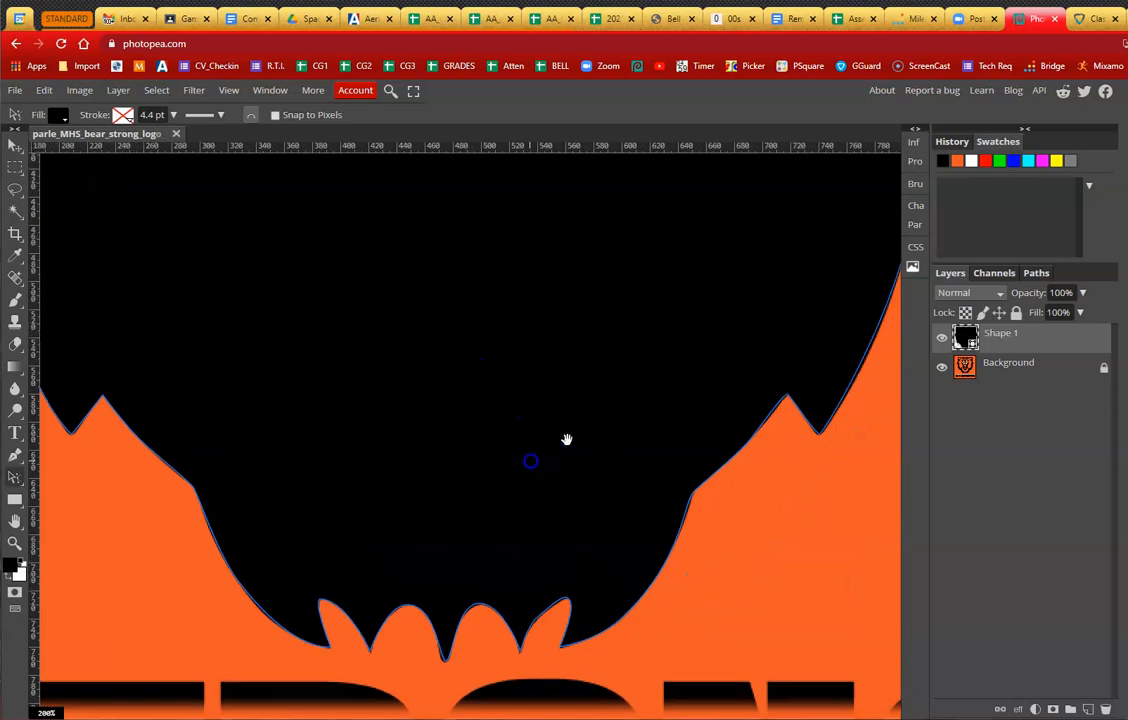
pyautogui.moveTo(682, 389); pyautogui.dragTo(561, 506)
pyautogui.moveTo(645, 395); pyautogui.dragTo(635, 491)
pyautogui.moveTo(604, 398); pyautogui.dragTo(681, 520)
pyautogui.moveTo(559, 382); pyautogui.dragTo(662, 445)
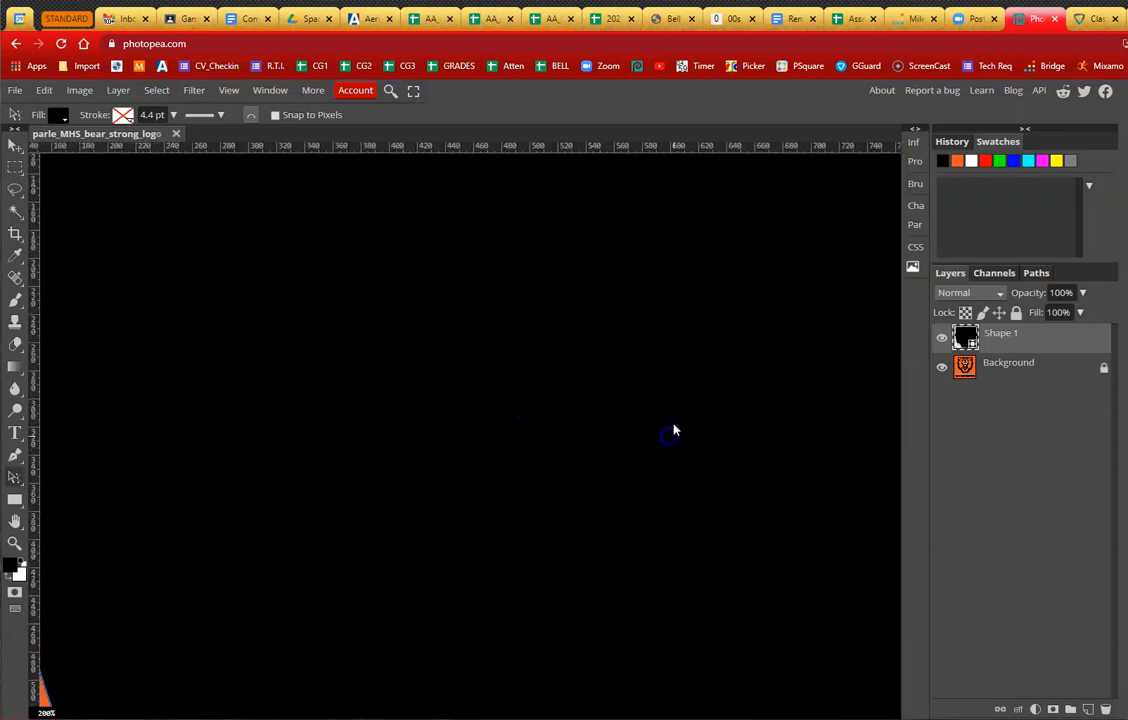
pyautogui.scroll(-2, 671, 423)
pyautogui.scroll(1, 671, 422)
pyautogui.moveTo(443, 383); pyautogui.dragTo(565, 458)
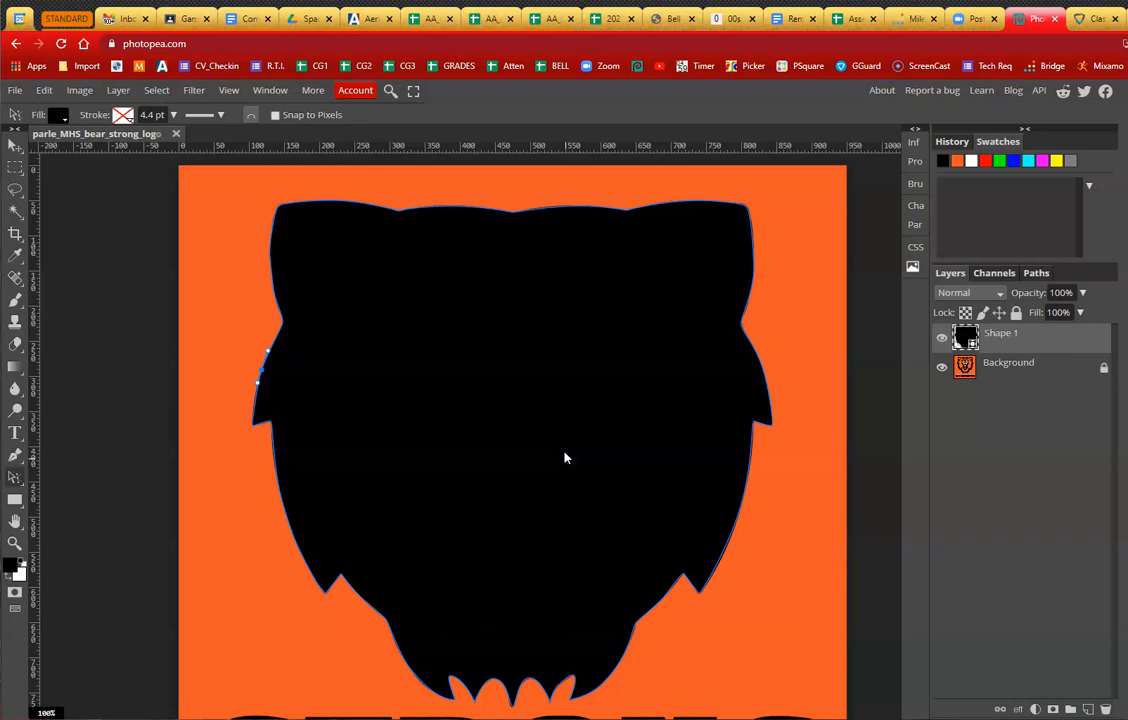
# Step: Hide and lock the Shape 1 layer, and add a new empty layer above it
pyautogui.click(941, 338)
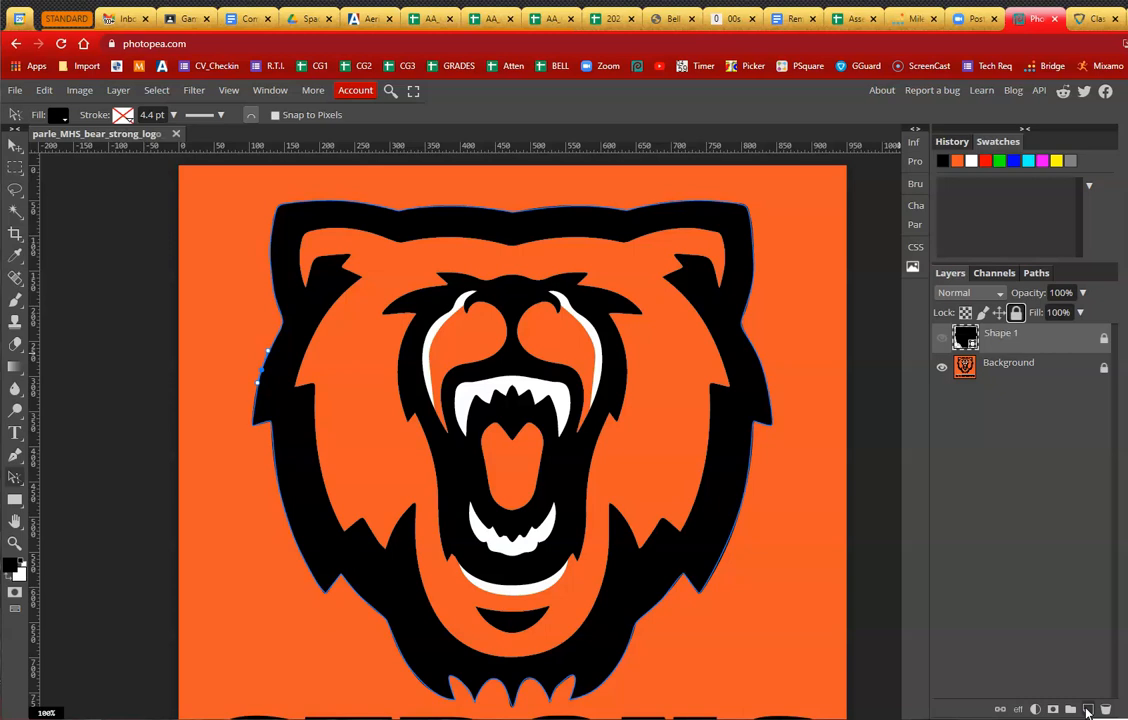
pyautogui.click(1088, 710)
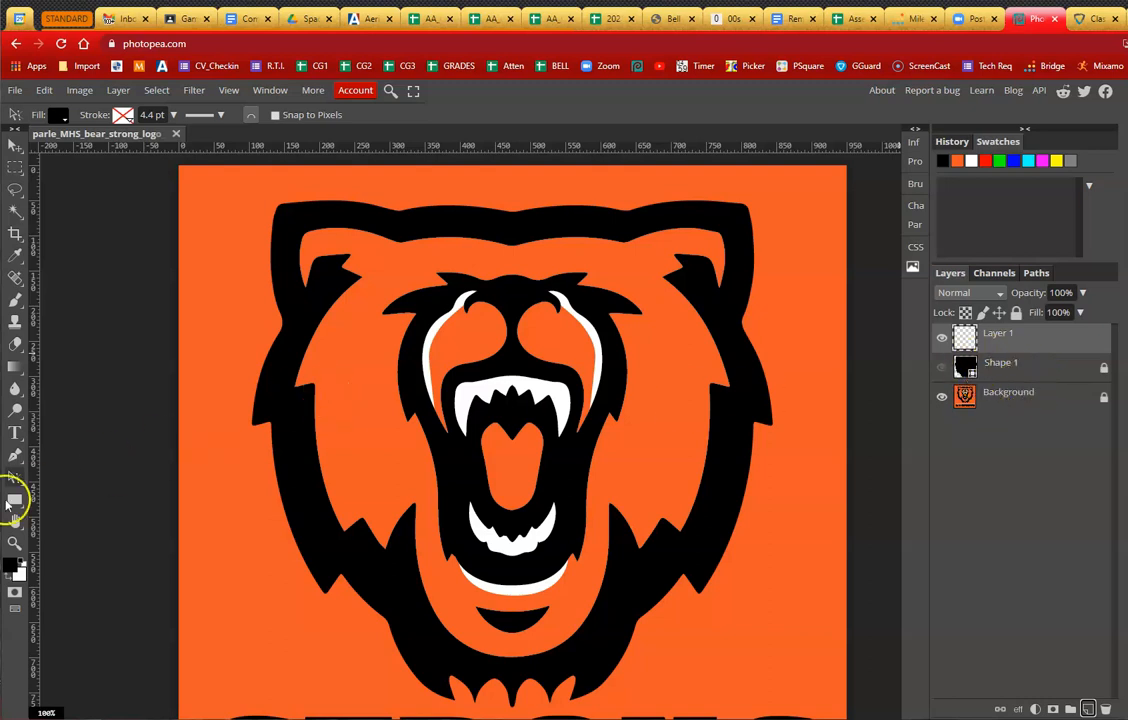
# Step: Set the Pen tool's shape fill to the orange swatch f05827
pyautogui.click(16, 456)
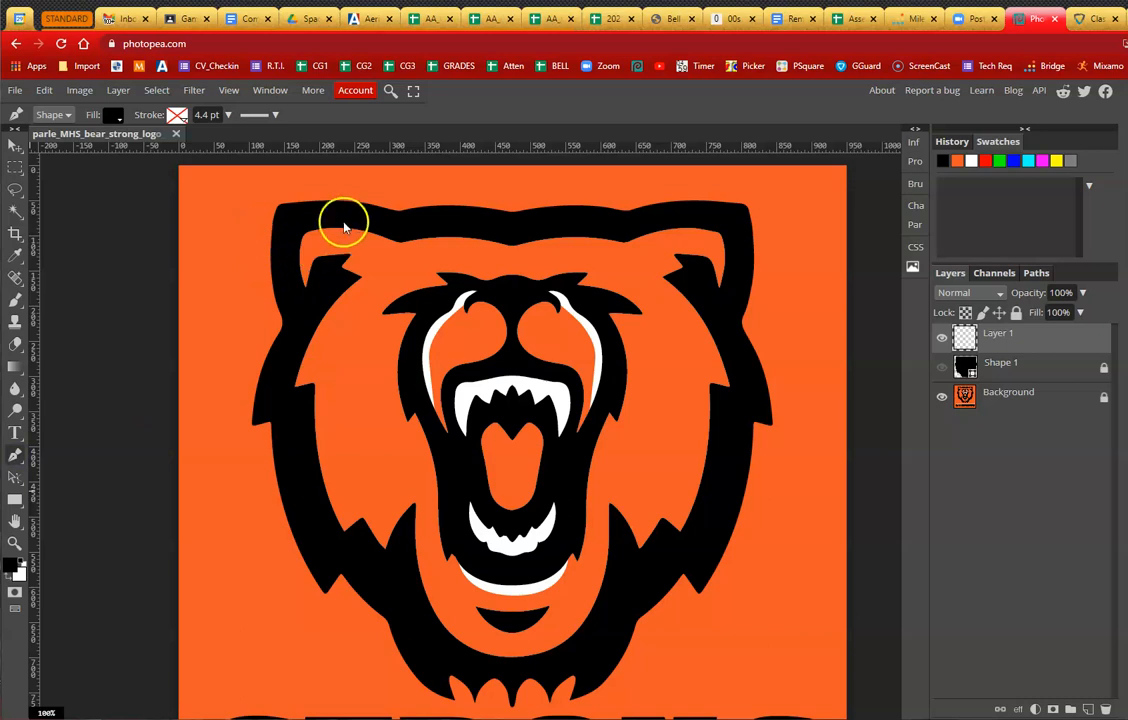
pyautogui.click(112, 117)
pyautogui.click(122, 176)
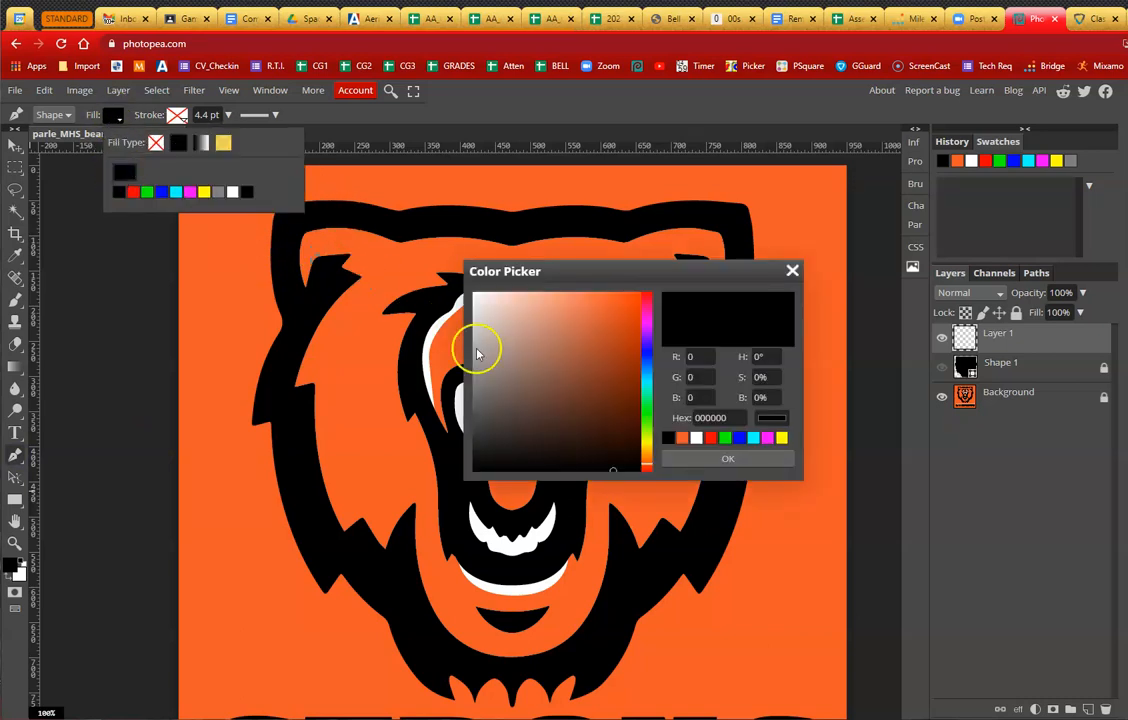
pyautogui.click(681, 438)
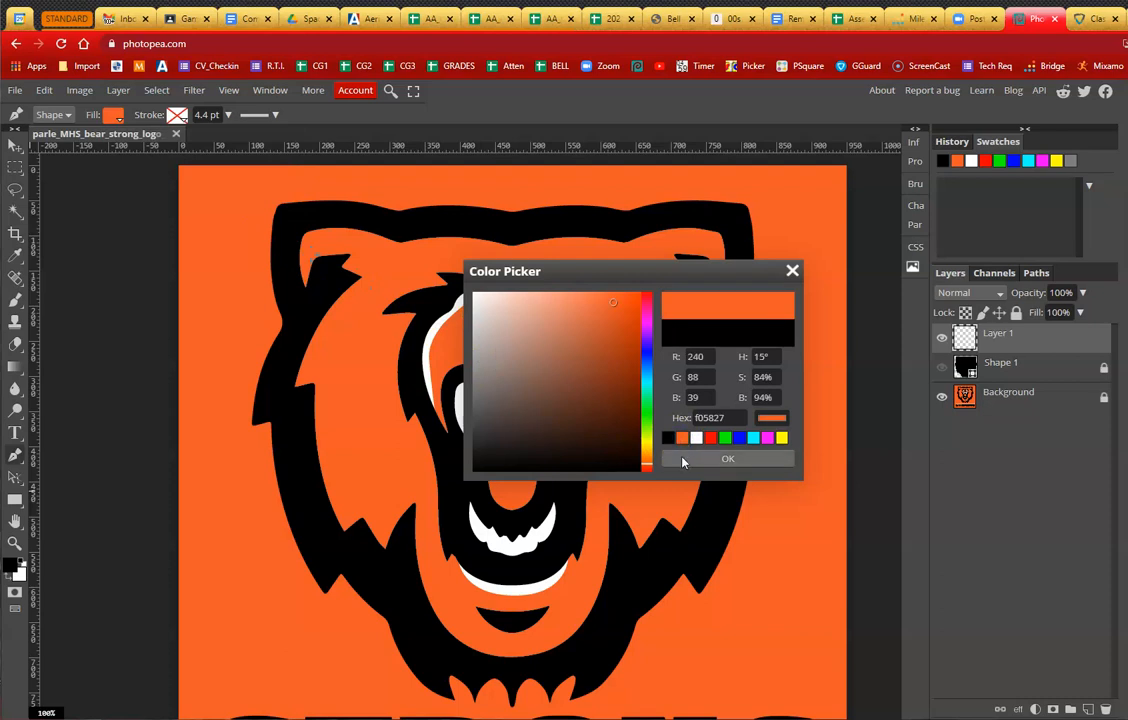
pyautogui.click(683, 460)
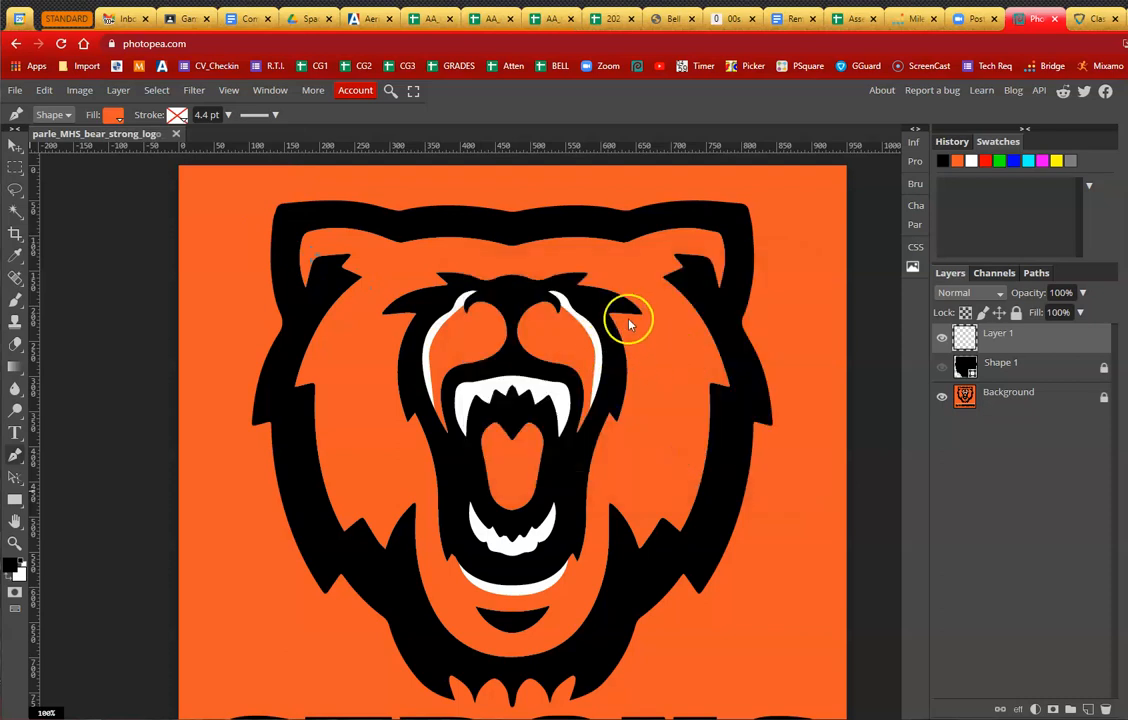
# Step: Start a pen shape at the forehead's centre point and trace the black band's lower edge with curves into the left ear
pyautogui.scroll(3, 524, 272)
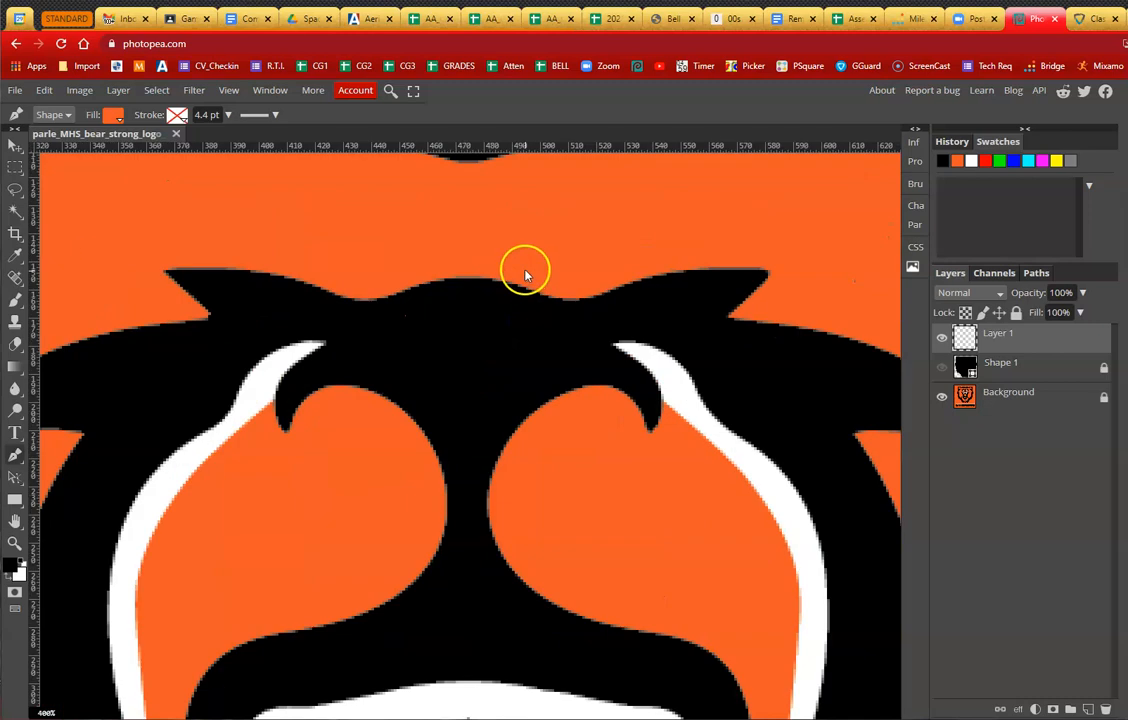
pyautogui.moveTo(483, 244); pyautogui.dragTo(728, 483)
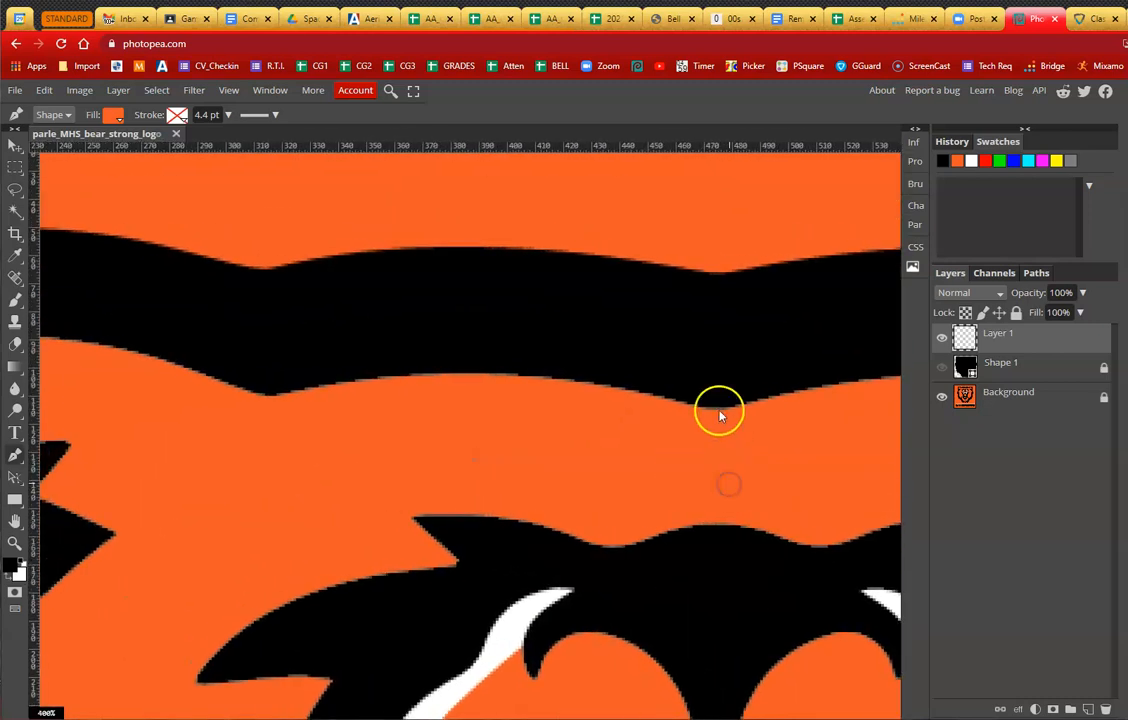
pyautogui.moveTo(498, 375); pyautogui.dragTo(441, 376)
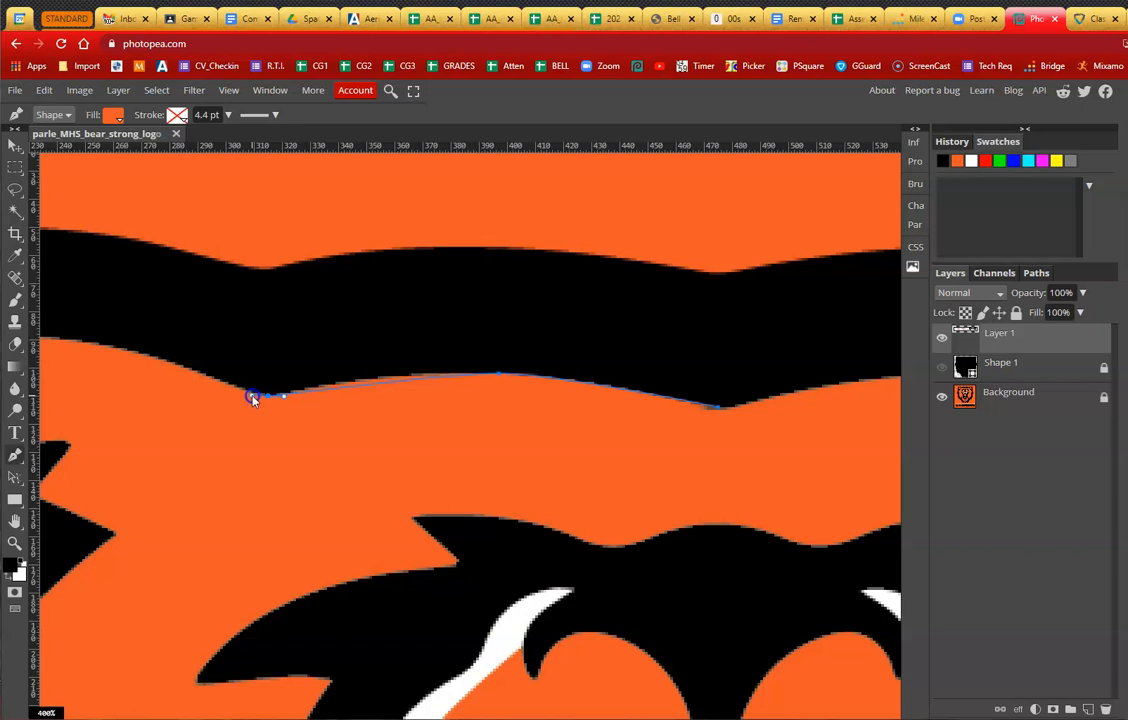
pyautogui.moveTo(241, 405); pyautogui.dragTo(636, 430)
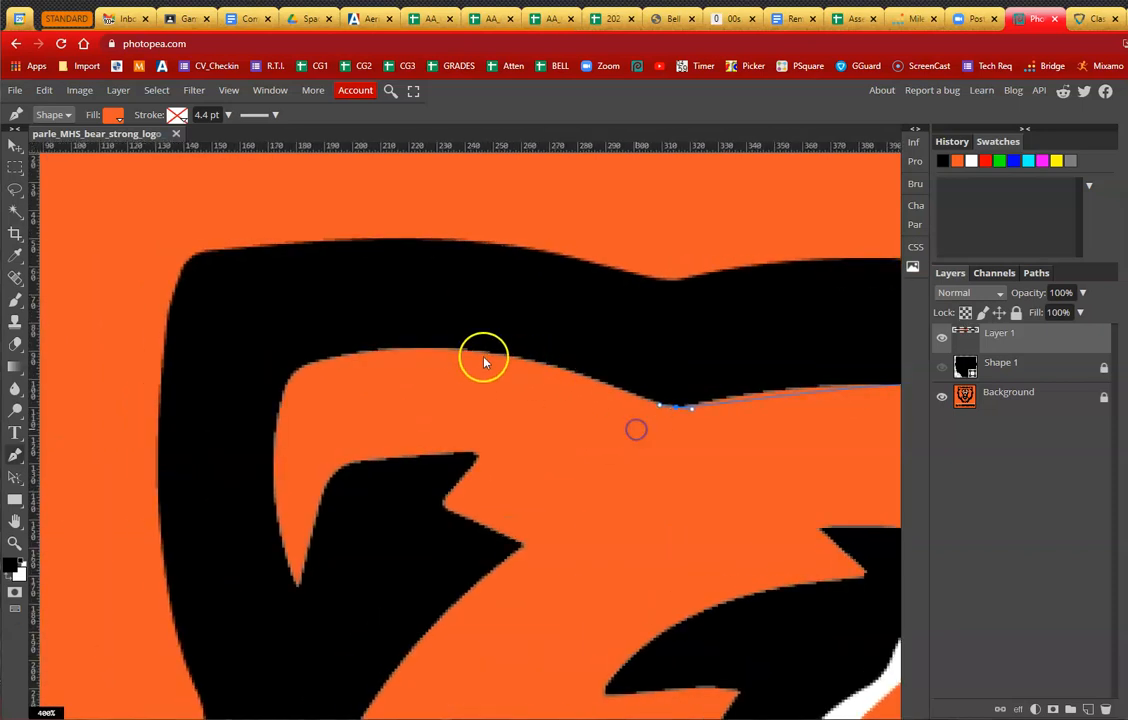
pyautogui.moveTo(465, 352); pyautogui.dragTo(430, 351)
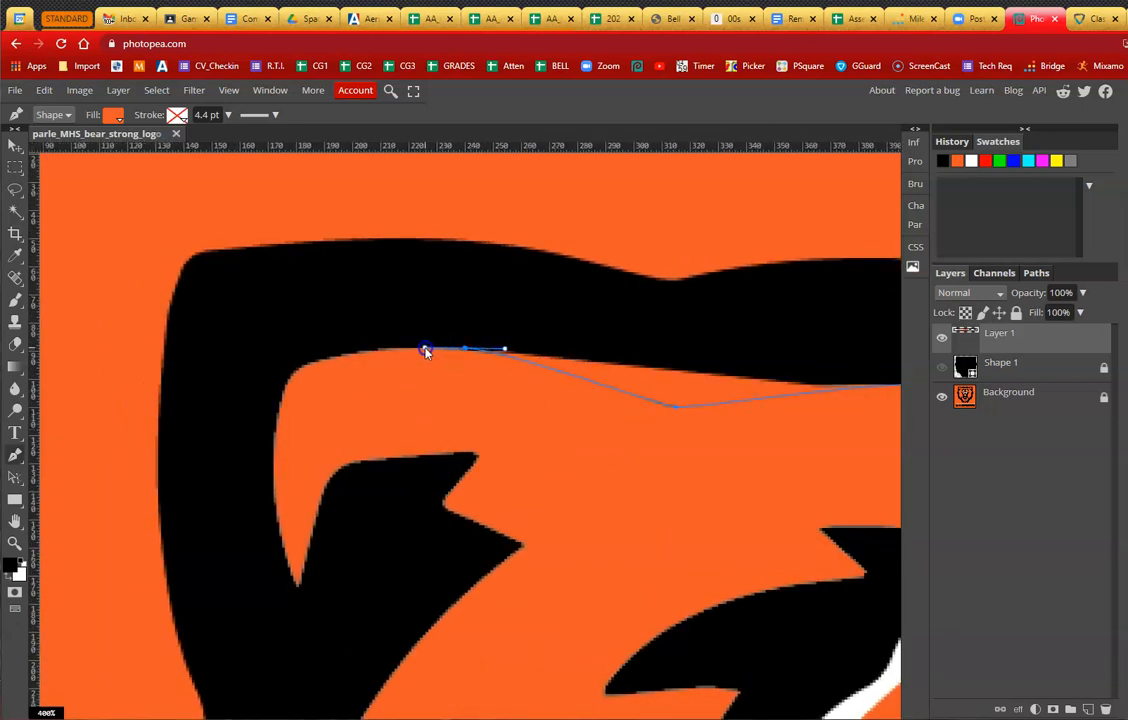
# Step: Lower Layer 1's opacity to 19% and continue the path around the left ear's inner edge to its lower tip
pyautogui.click(1082, 293)
pyautogui.moveTo(1060, 316); pyautogui.dragTo(1033, 316)
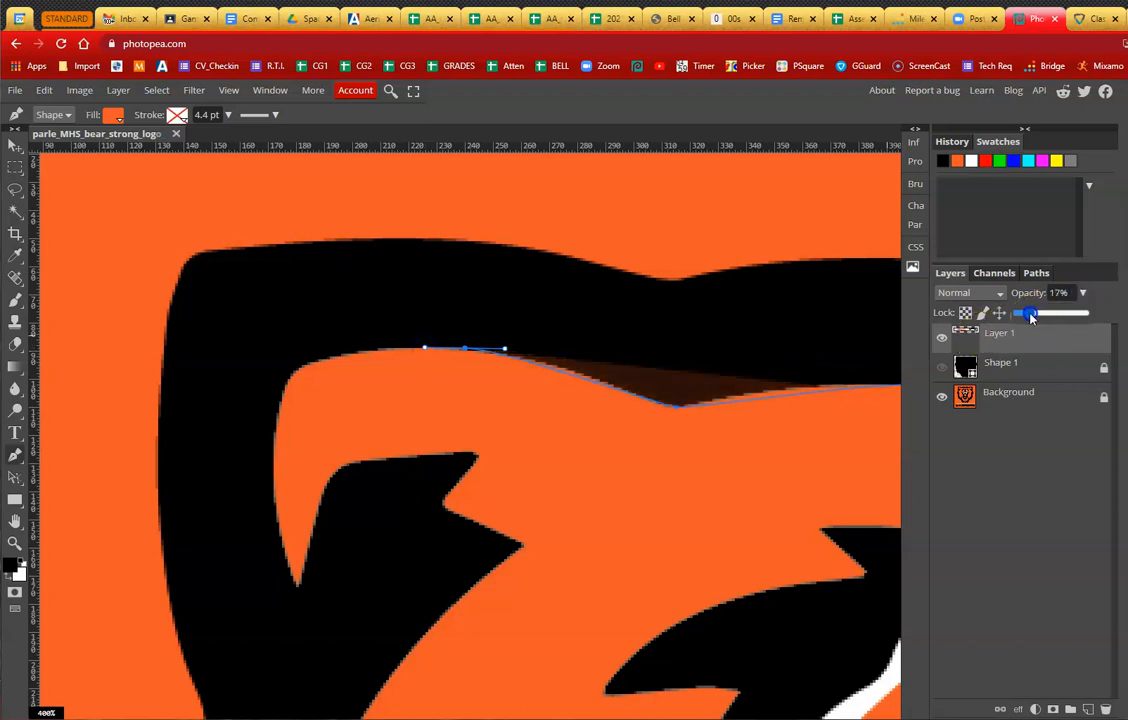
pyautogui.click(283, 379)
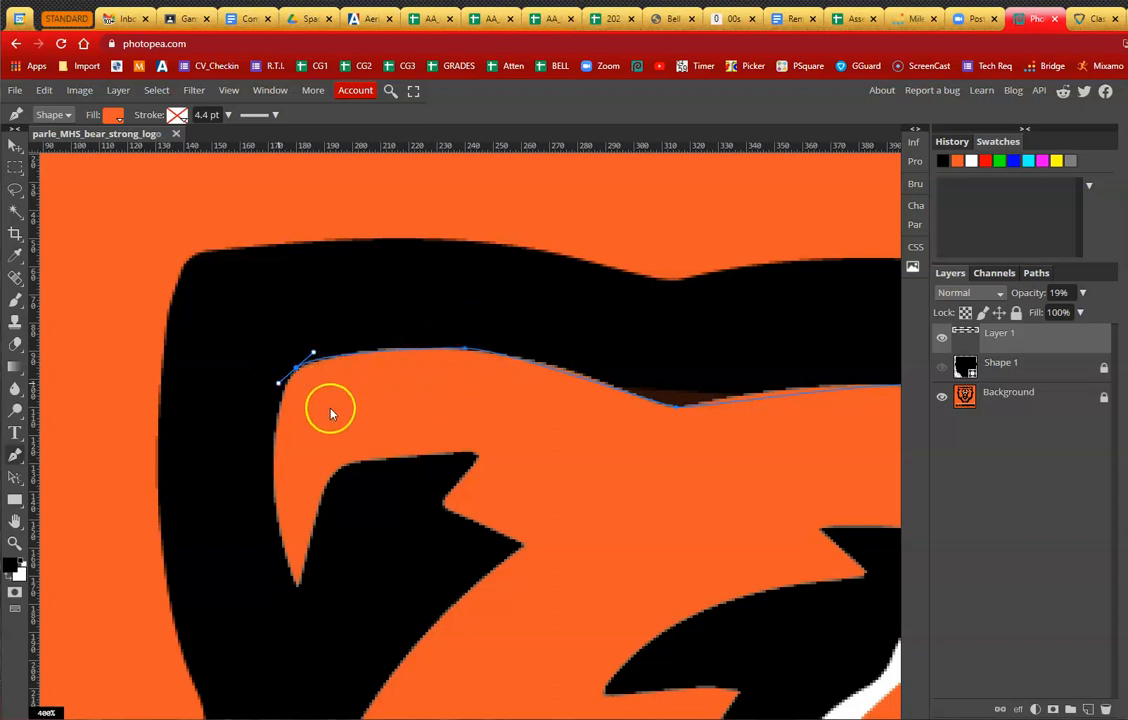
pyautogui.moveTo(273, 467); pyautogui.dragTo(275, 485)
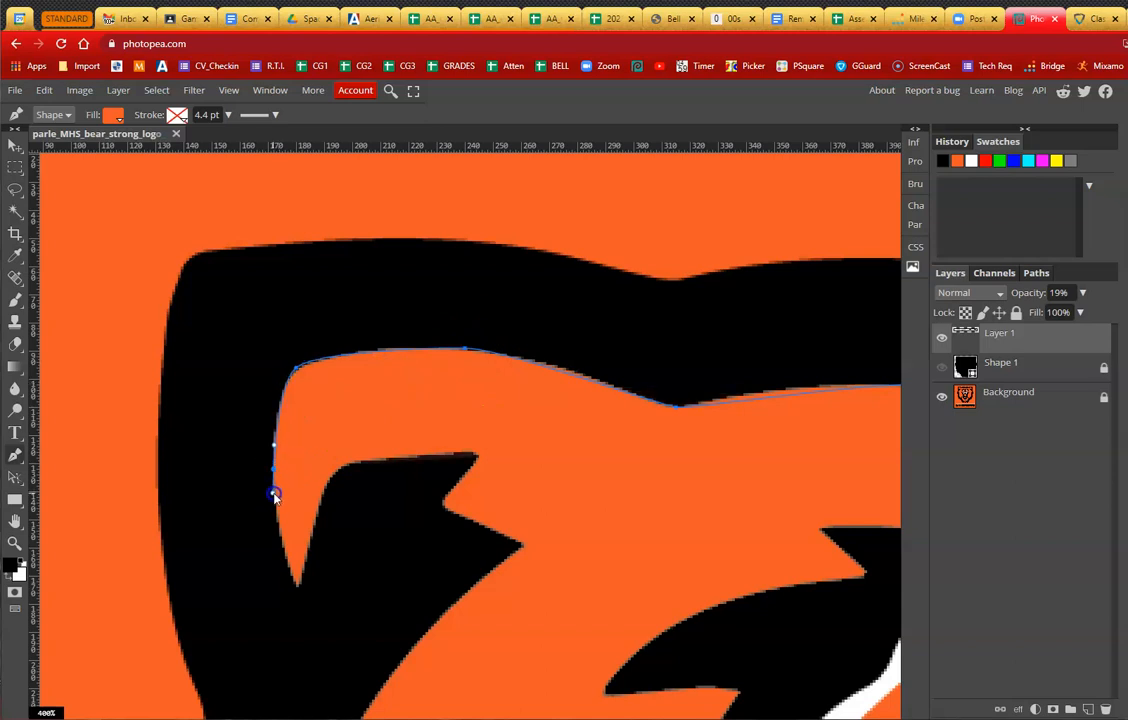
pyautogui.click(297, 586)
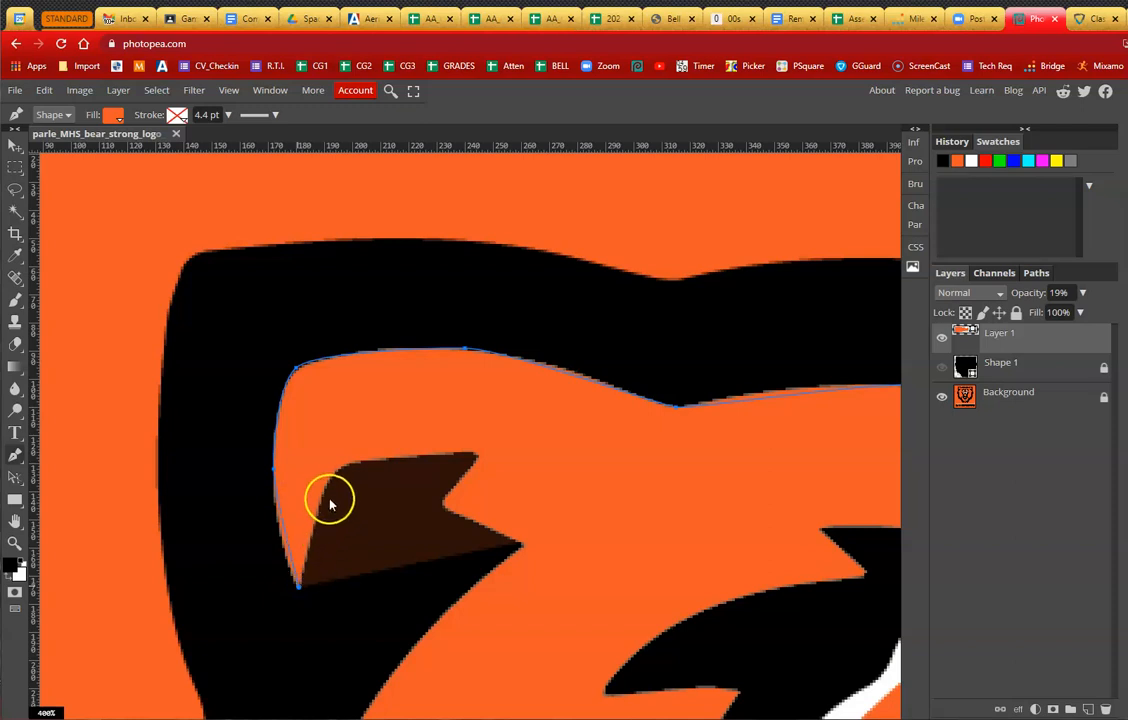
# Step: Extend the path around the black fur tuft inside the left ear, following its corners and jagged points
pyautogui.click(347, 467)
pyautogui.moveTo(352, 464); pyautogui.dragTo(478, 457)
pyautogui.click(445, 508)
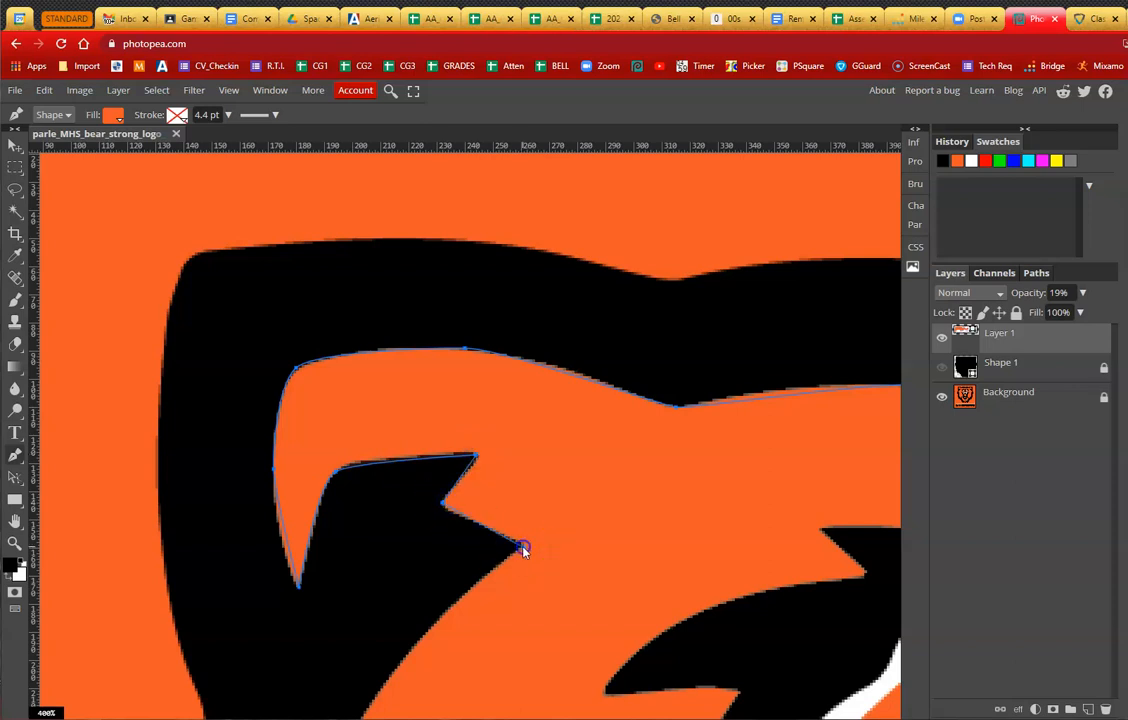
# Step: Trace the curved inner edge below the left ear's tuft down to the notch on the left cheek and around its corner
pyautogui.scroll(-5, 560, 584)
pyautogui.hscroll(-2, 577, 539)
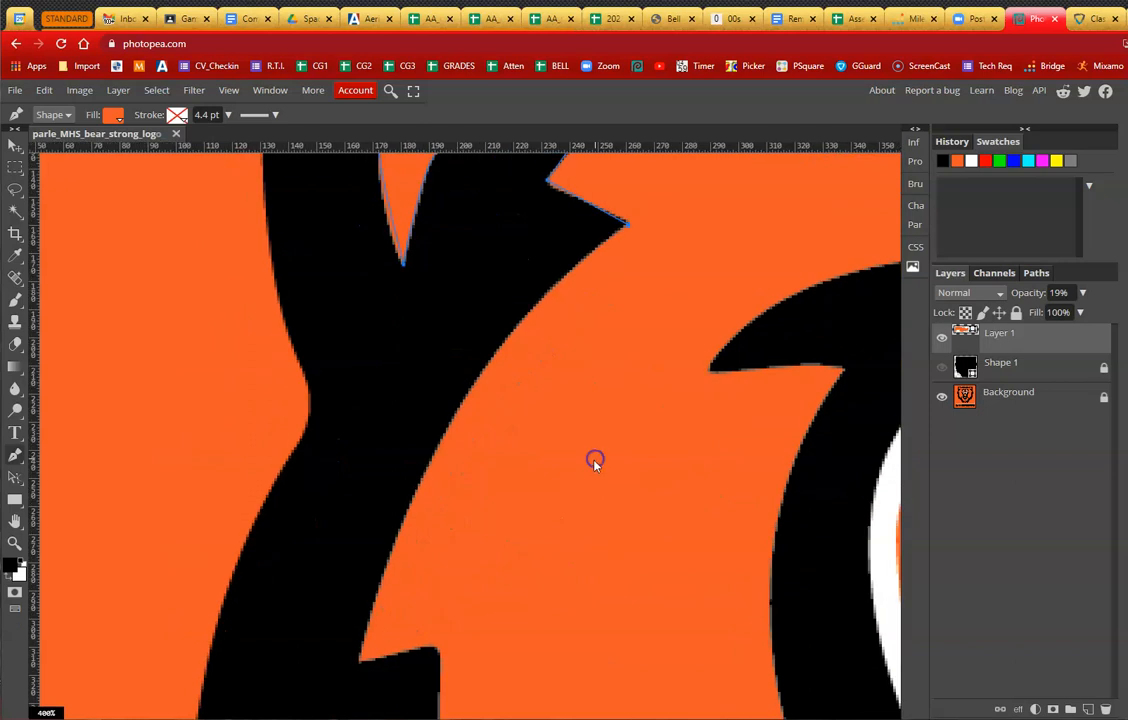
pyautogui.moveTo(456, 418); pyautogui.dragTo(431, 455)
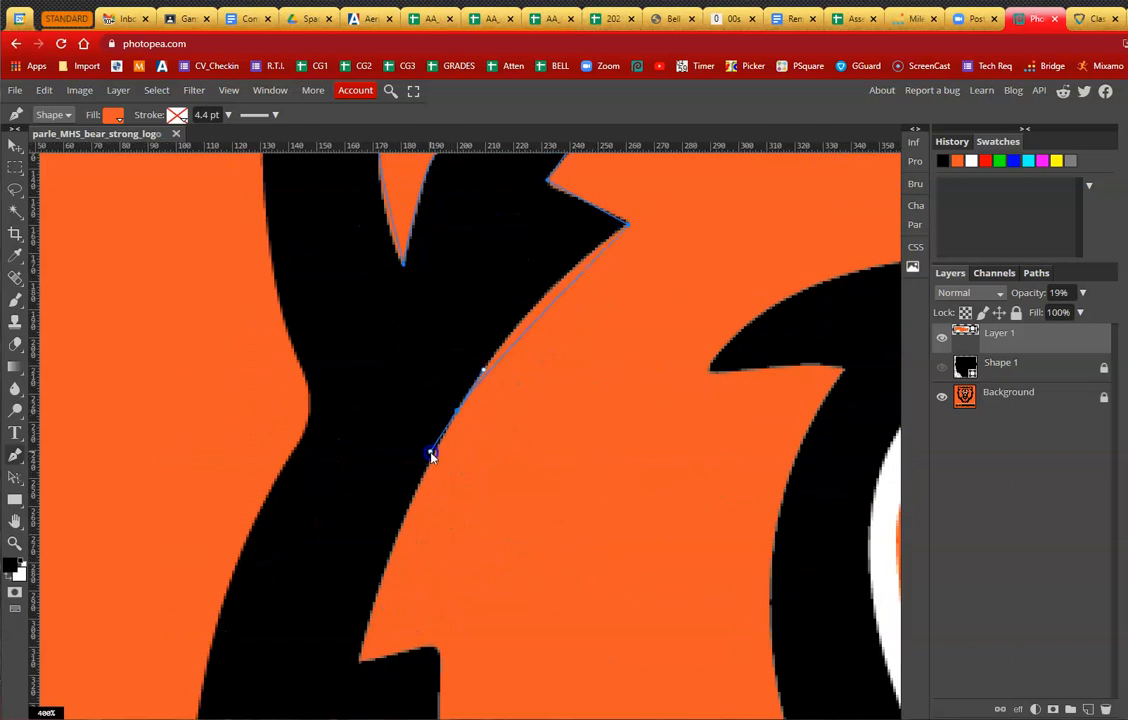
pyautogui.moveTo(418, 498); pyautogui.dragTo(413, 501)
pyautogui.click(360, 656)
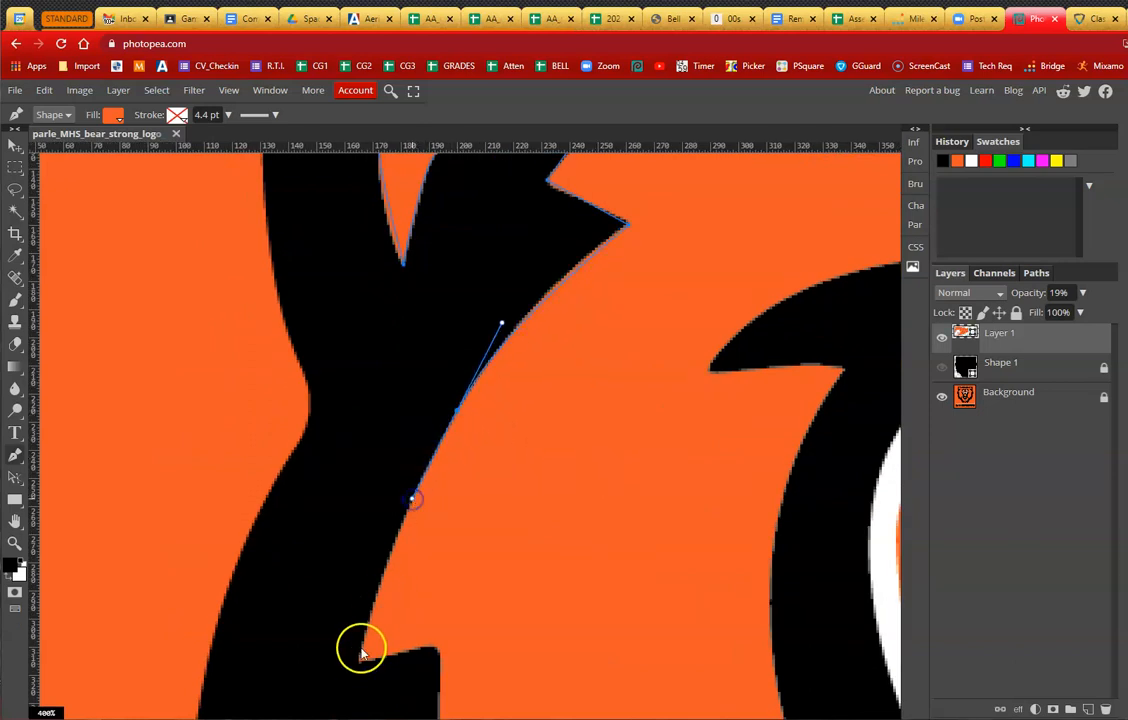
pyautogui.click(435, 650)
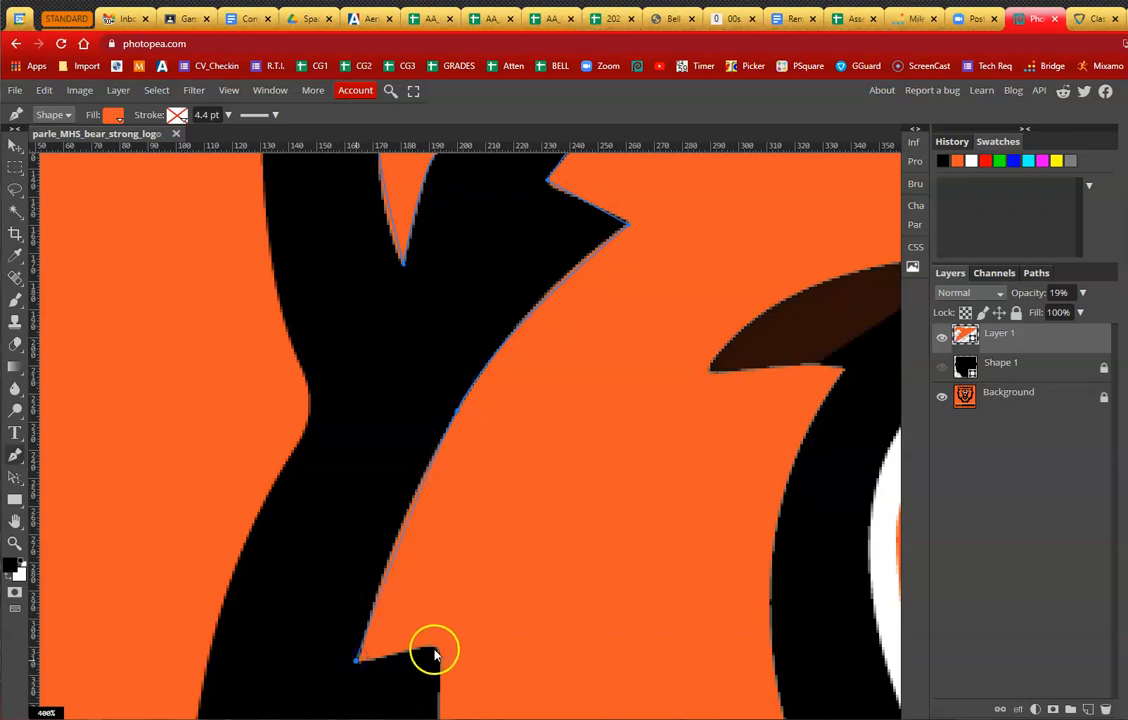
# Step: Continue the path with a curve from the cheek notch down the left inner face edge to the first lower fur point
pyautogui.scroll(-5, 485, 672)
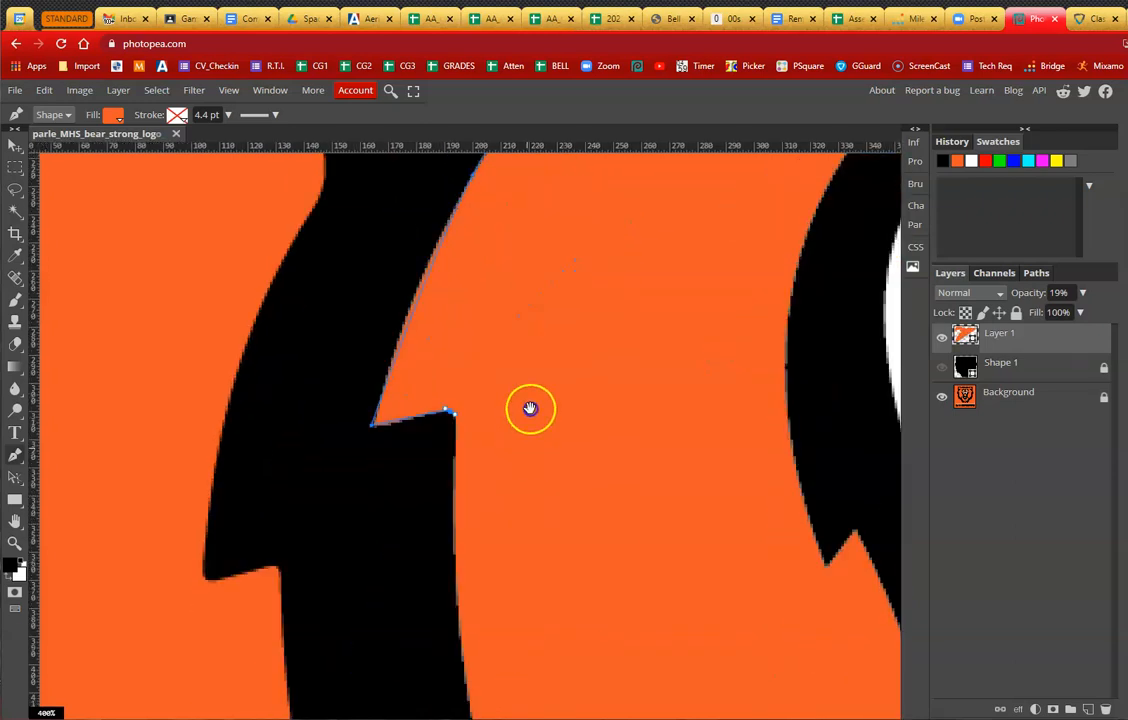
pyautogui.scroll(-1, 594, 473)
pyautogui.scroll(-4, 597, 486)
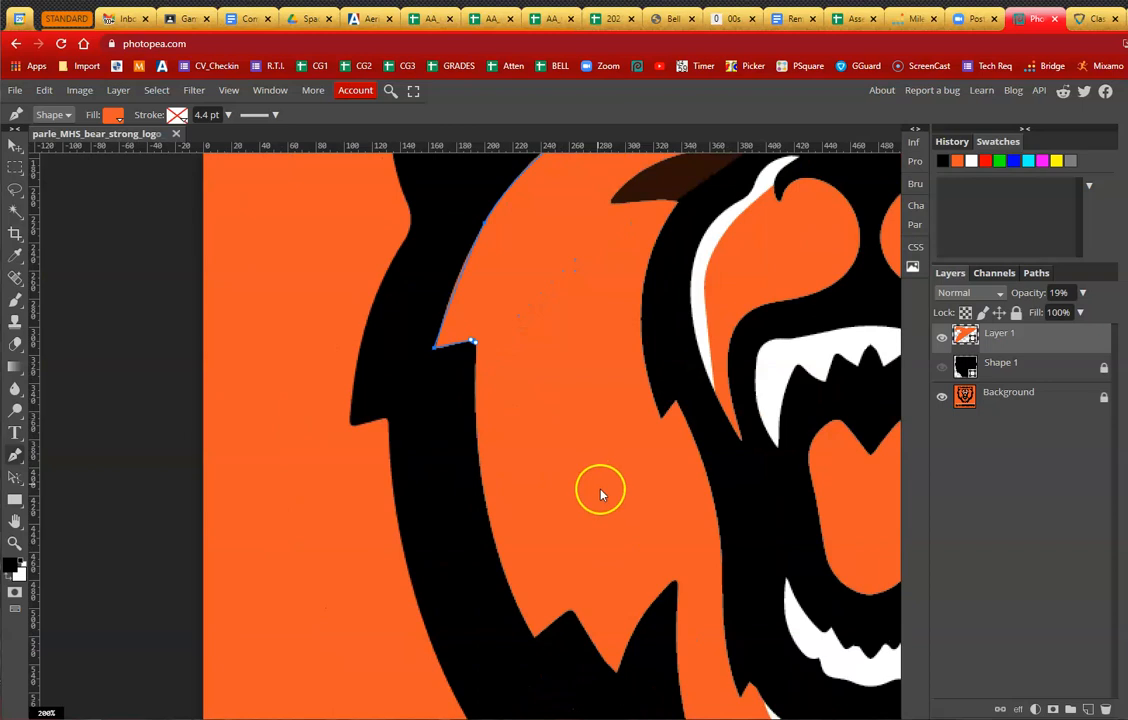
pyautogui.scroll(4, 534, 492)
pyautogui.scroll(-1, 534, 490)
pyautogui.scroll(1, 532, 490)
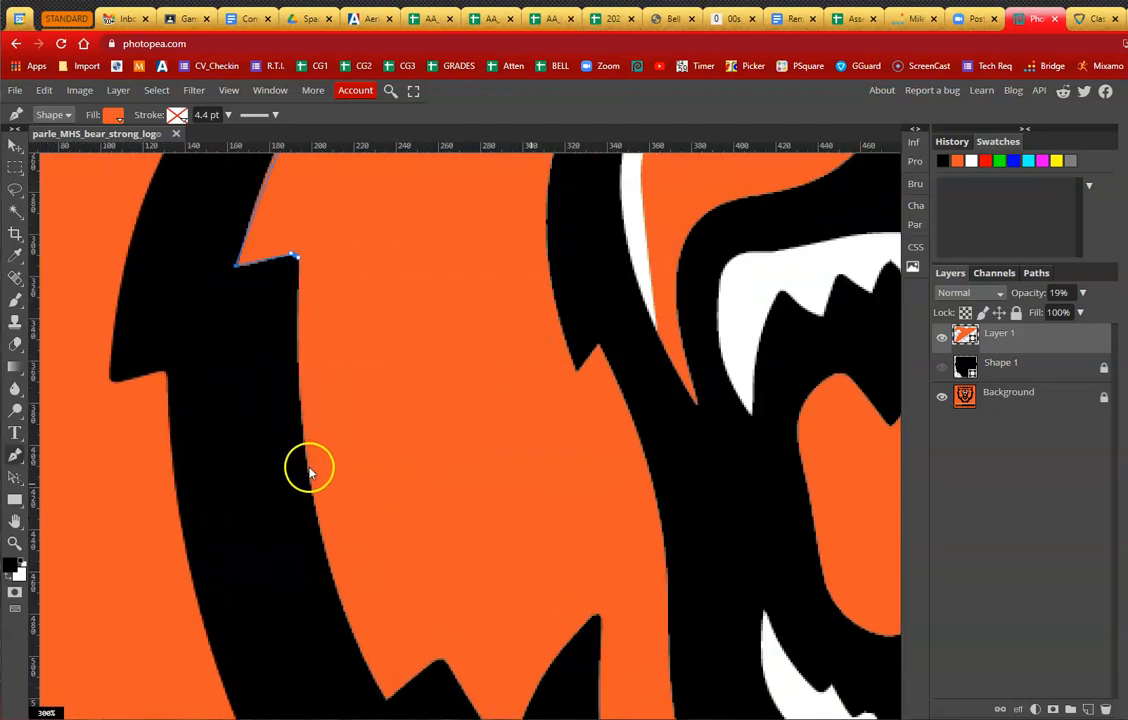
pyautogui.moveTo(308, 480); pyautogui.dragTo(323, 553)
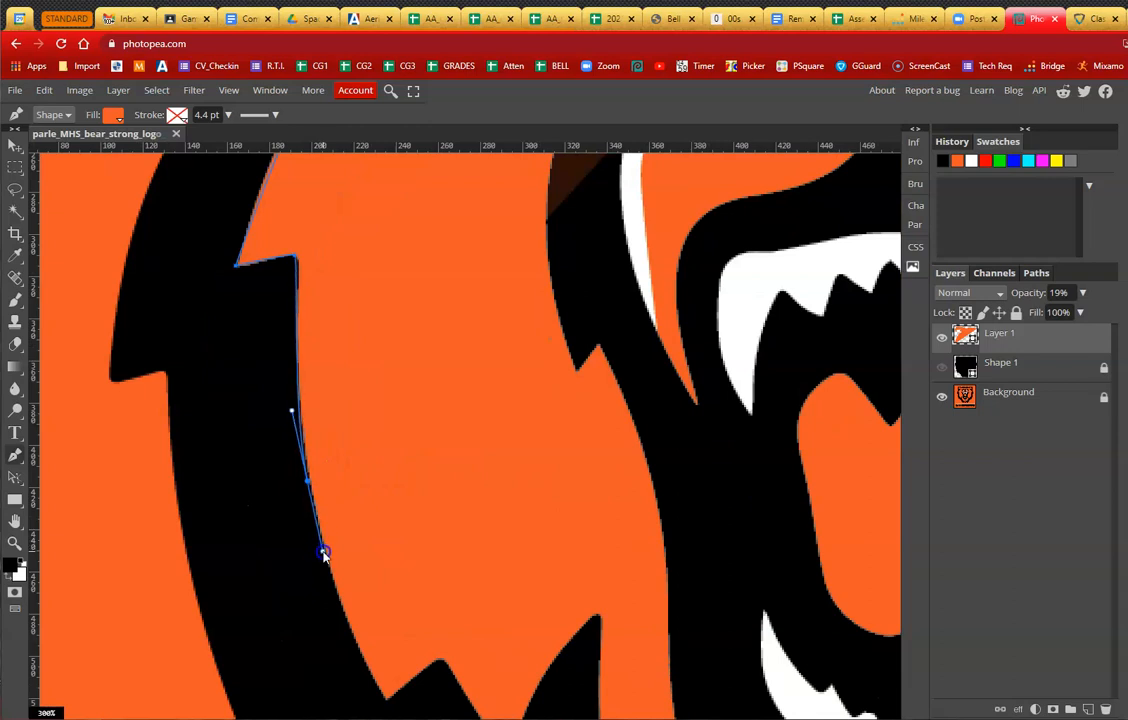
pyautogui.moveTo(487, 625); pyautogui.dragTo(466, 483)
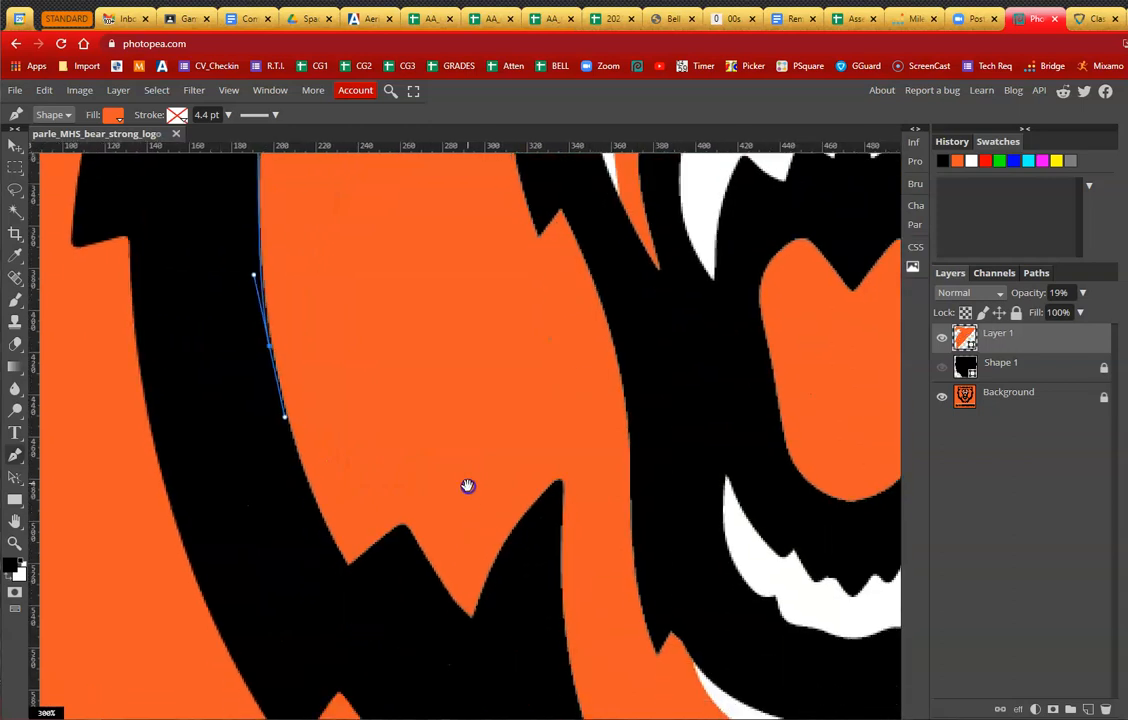
pyautogui.click(349, 565)
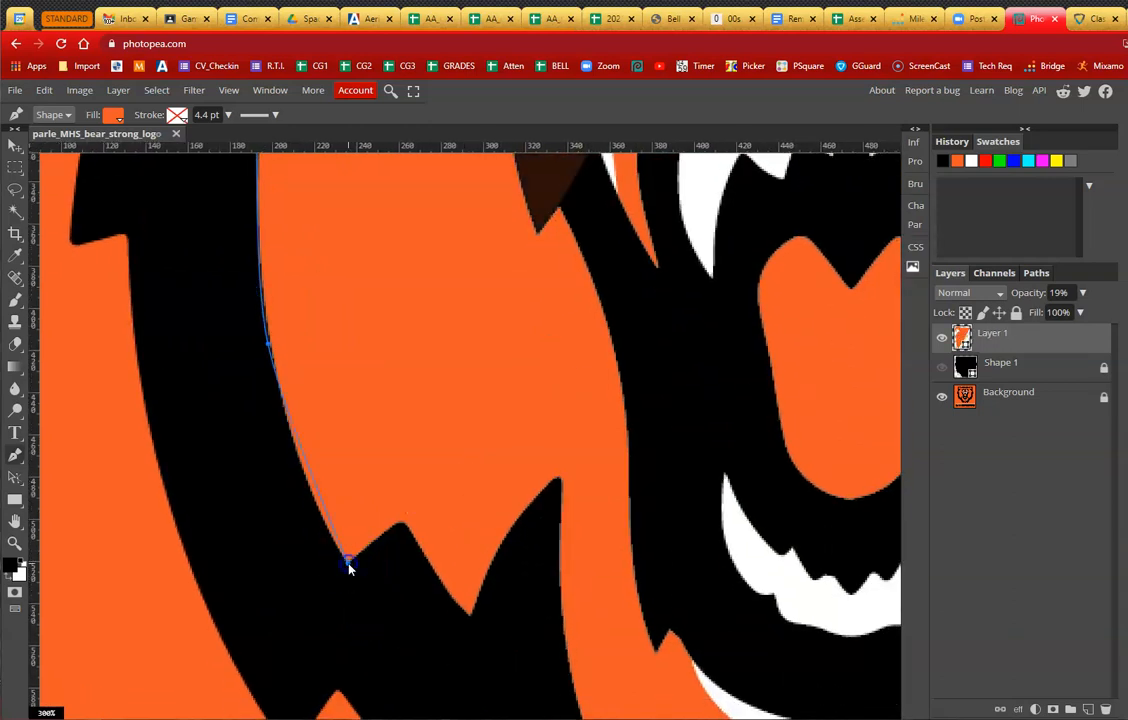
# Step: Trace the remaining fur points and face outline, and close the path at the forehead's centre starting point
pyautogui.click(400, 522)
pyautogui.click(471, 611)
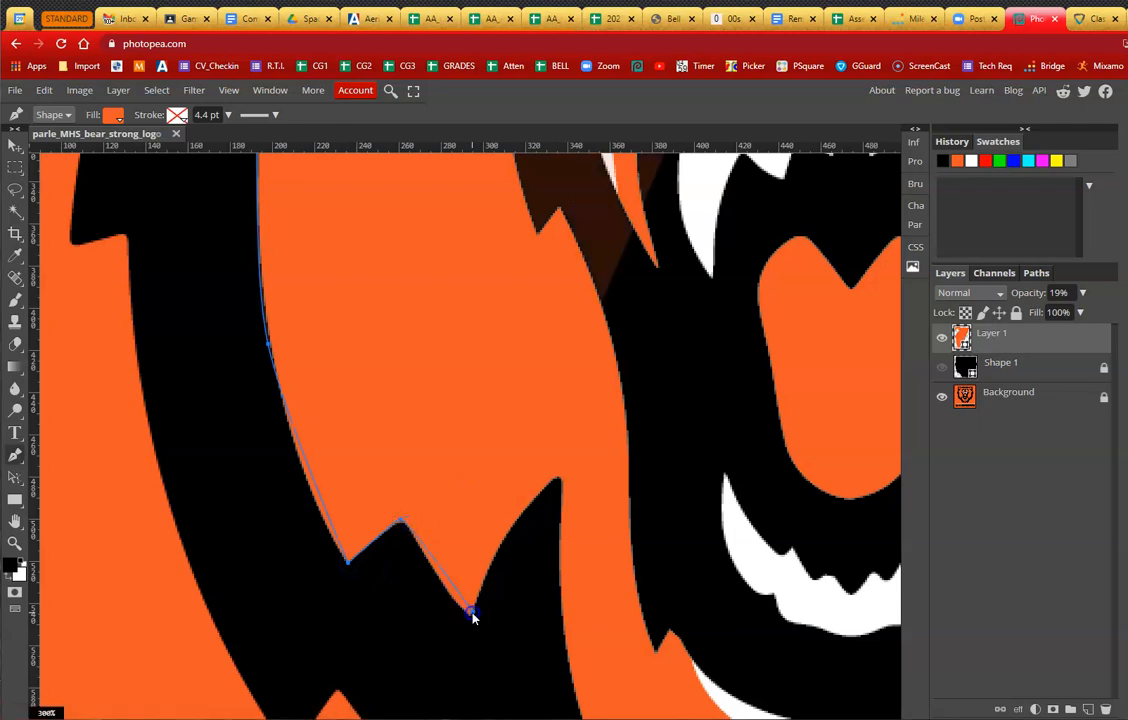
pyautogui.click(510, 529)
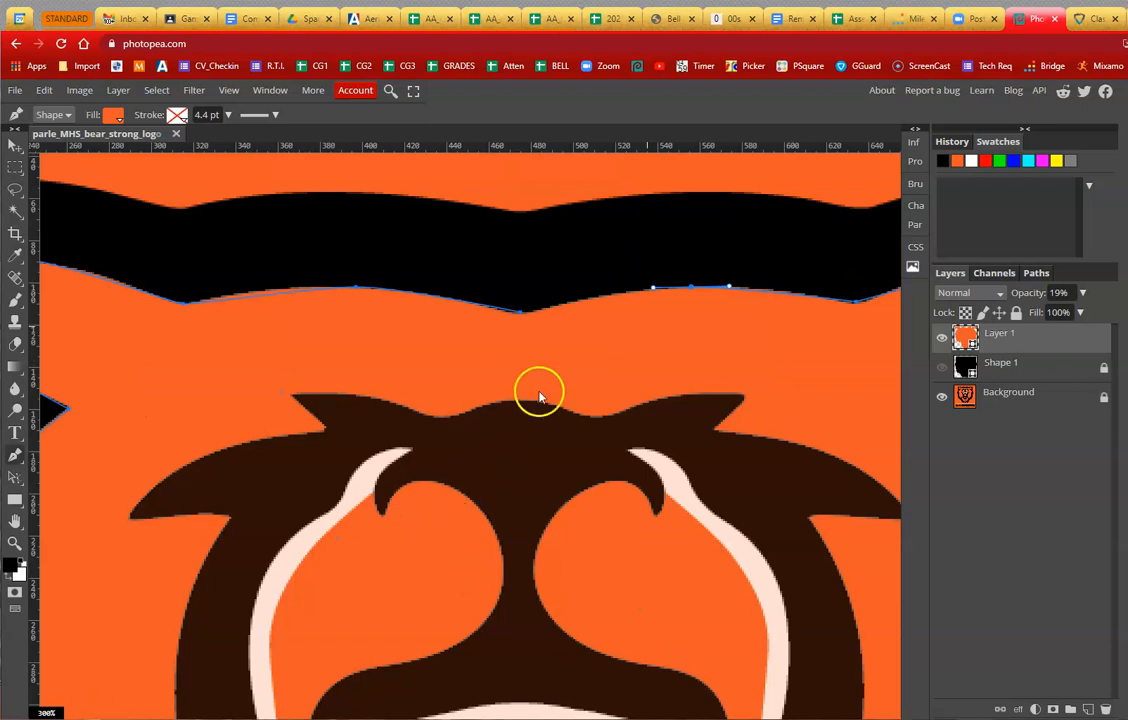
pyautogui.click(521, 312)
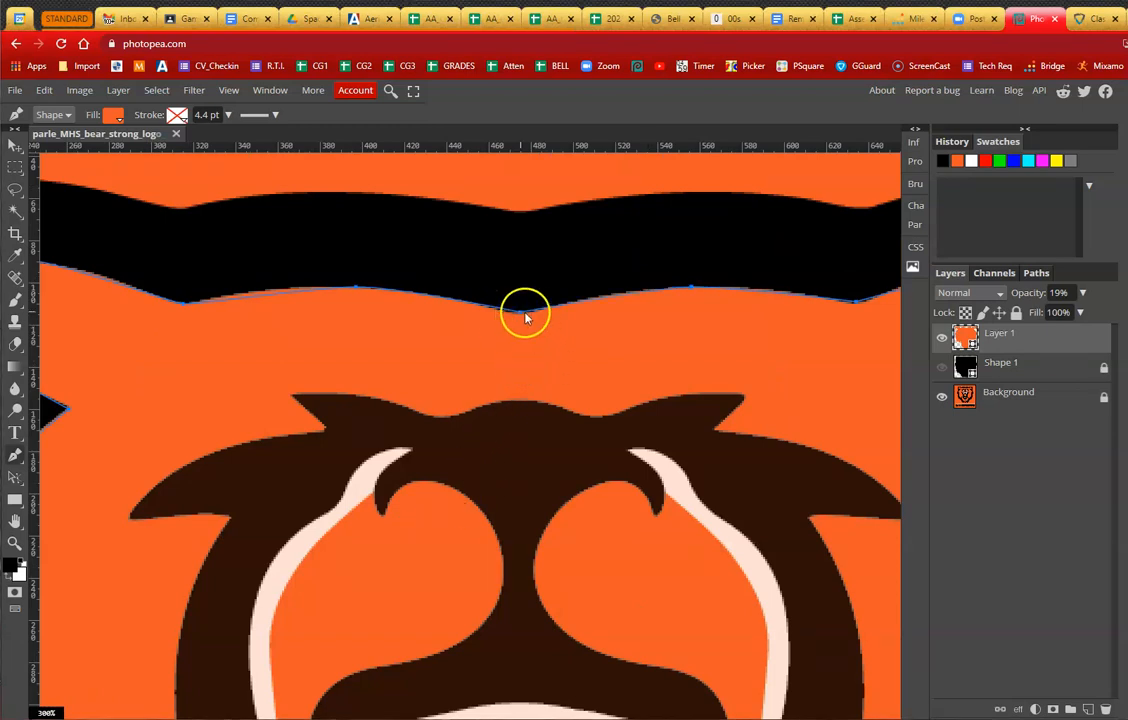
# Step: Restore the orange face layer to 100% opacity
pyautogui.scroll(2, 538, 342)
pyautogui.scroll(-2, 540, 344)
pyautogui.scroll(-4, 538, 342)
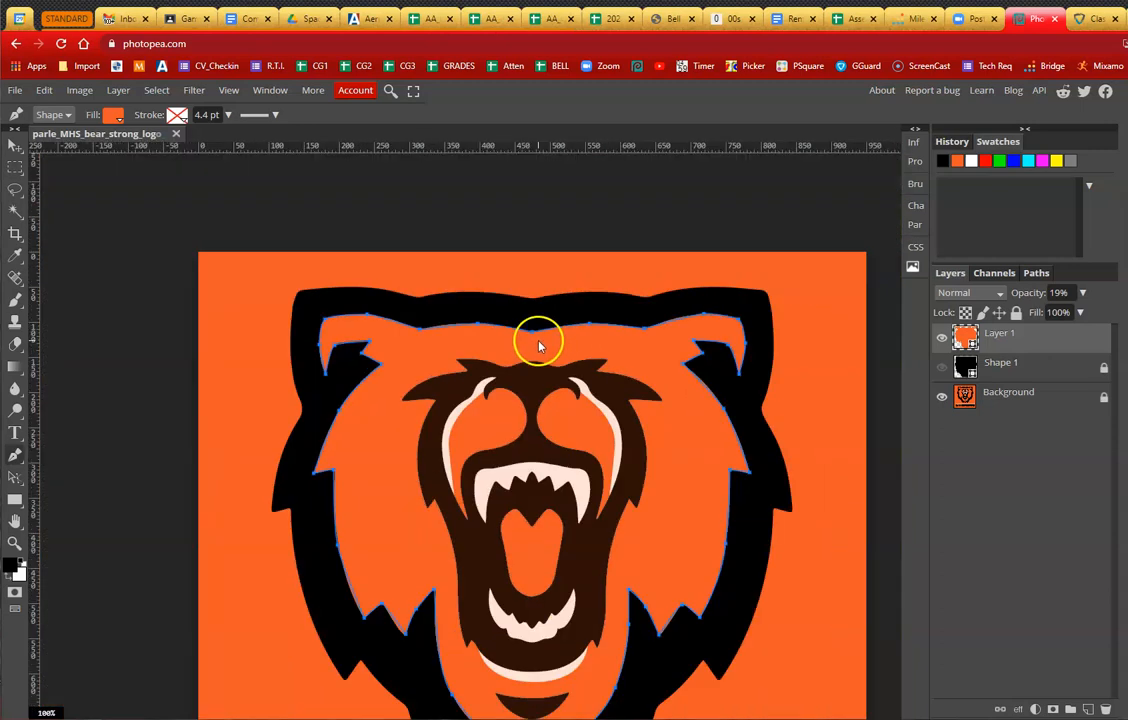
pyautogui.click(1078, 293)
pyautogui.moveTo(1040, 315); pyautogui.dragTo(1103, 318)
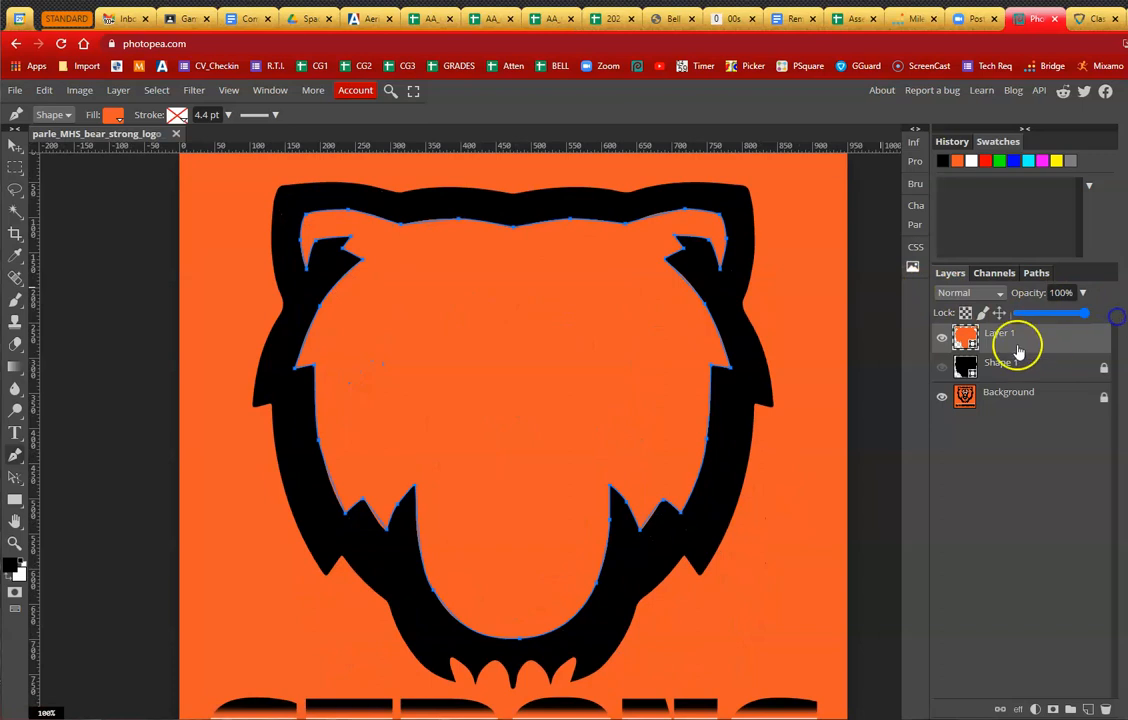
# Step: Preview the two traced shapes together by showing the black silhouette layer, hiding the background and deselecting the face path
pyautogui.click(942, 371)
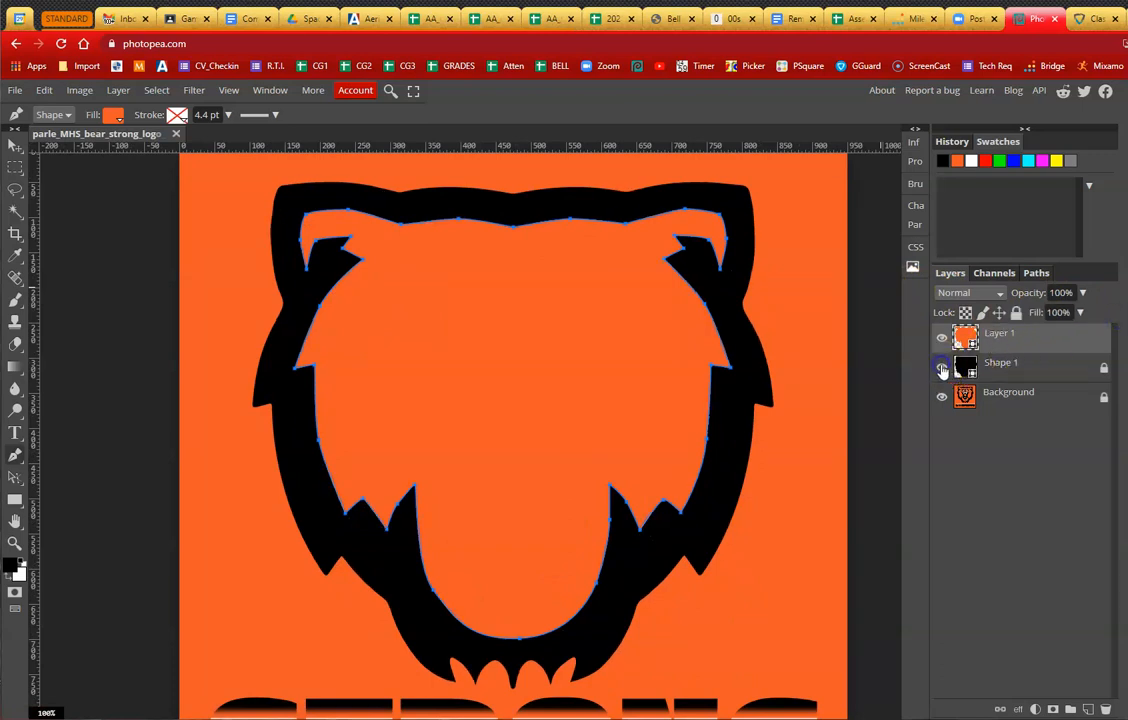
pyautogui.click(943, 397)
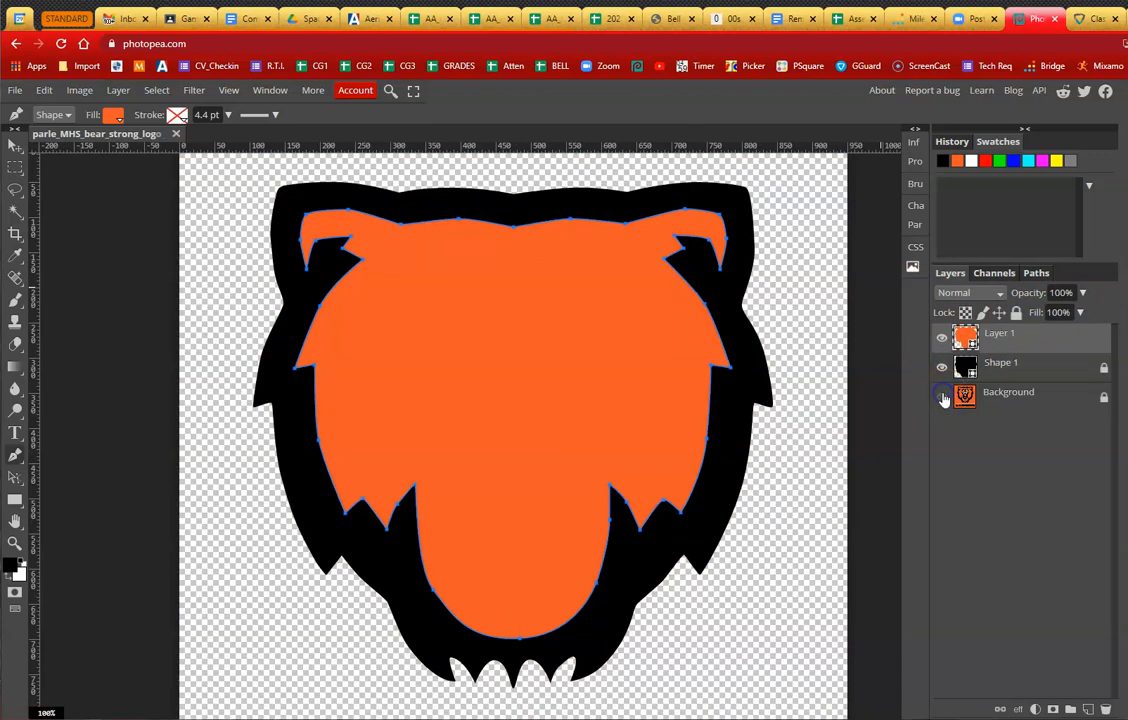
pyautogui.click(16, 145)
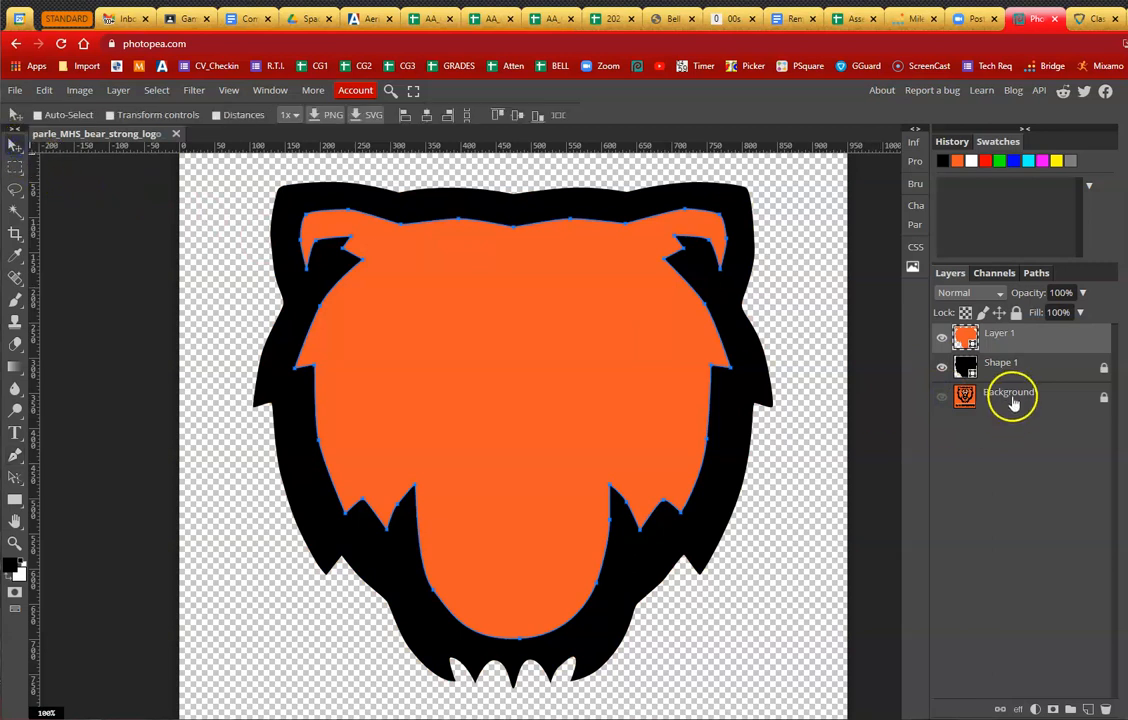
pyautogui.click(1011, 395)
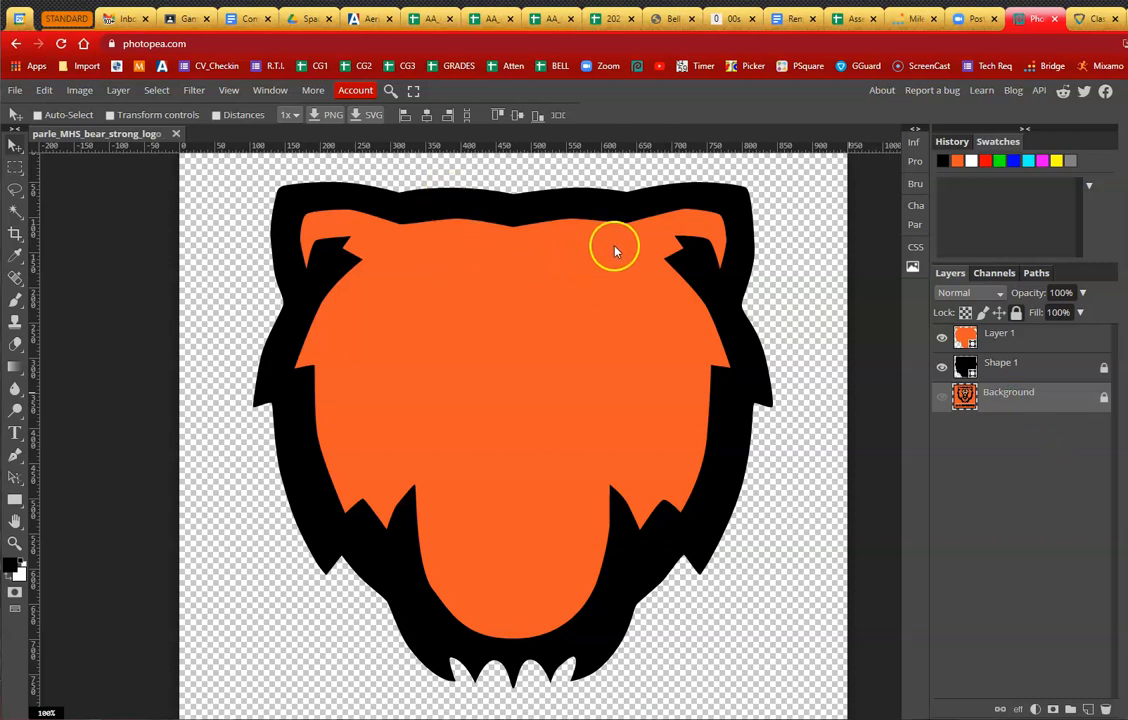
# Step: Hide both traced shape layers, show the background artwork again, and lock the orange face layer
pyautogui.click(941, 338)
pyautogui.click(941, 367)
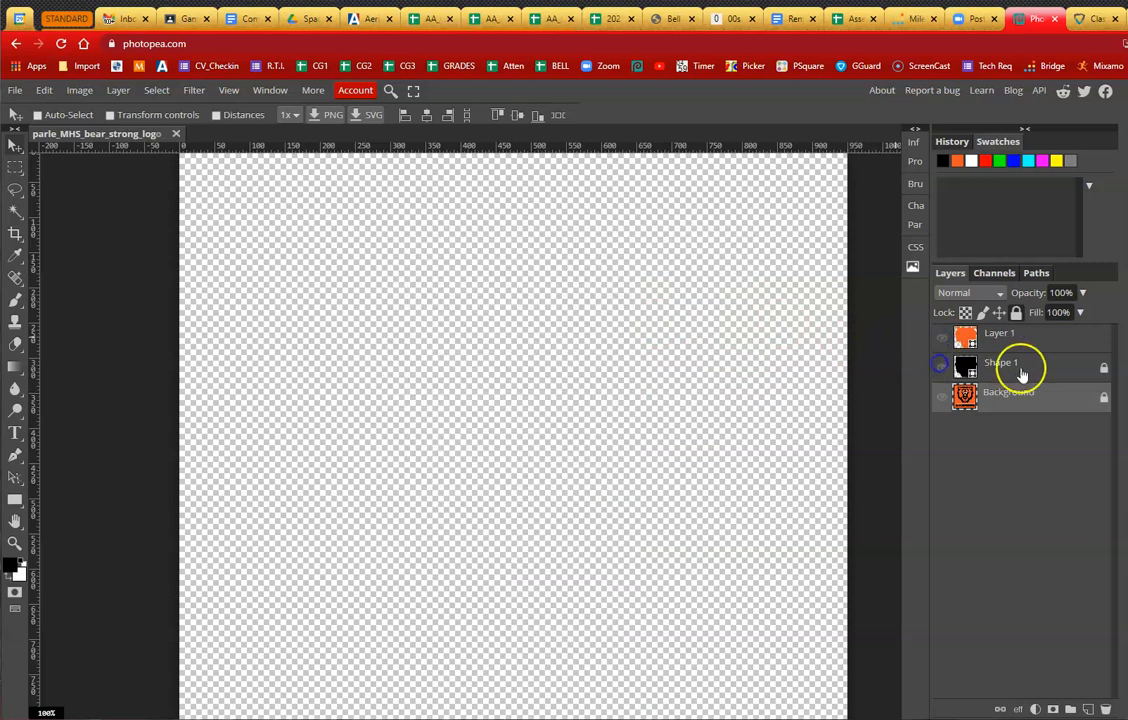
pyautogui.click(1020, 368)
pyautogui.click(941, 396)
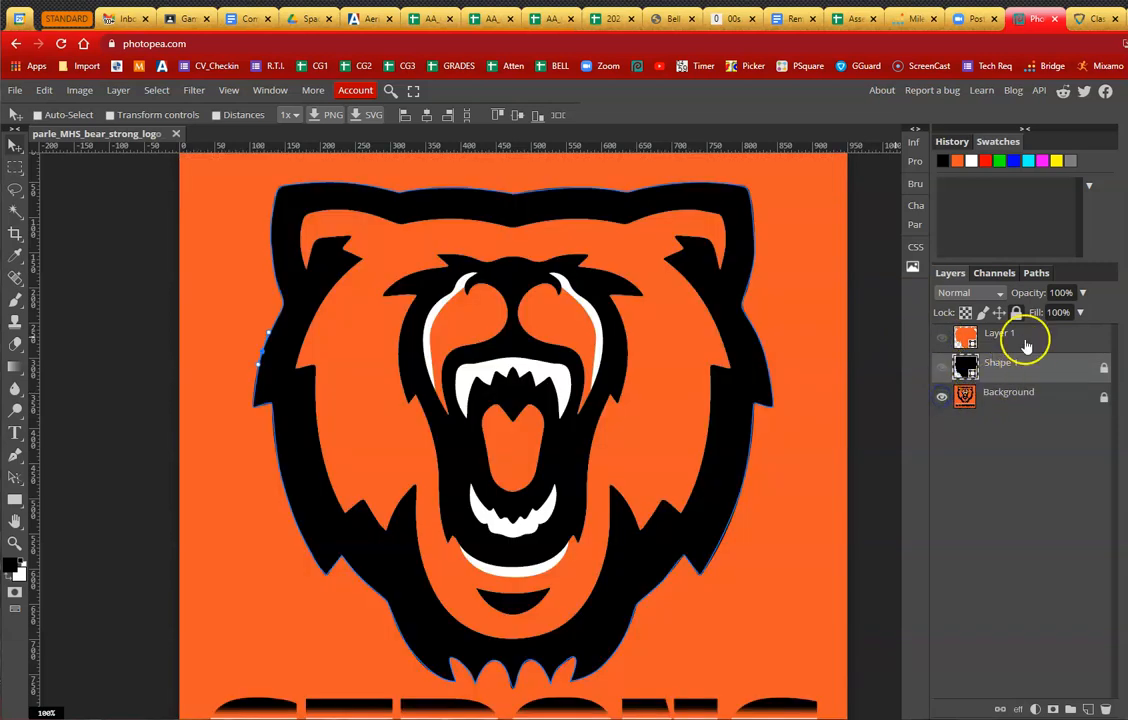
pyautogui.click(1020, 337)
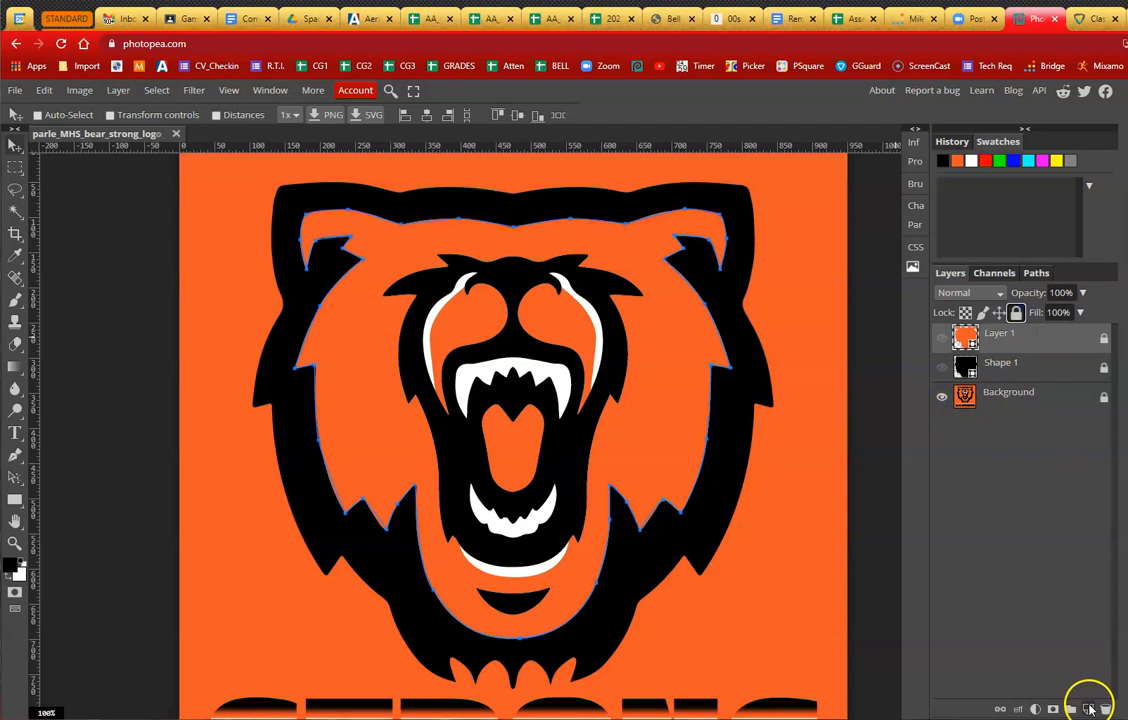
# Step: Add a new layer on top and set the Pen tool's shape fill to black for the chin shape
pyautogui.click(1088, 709)
pyautogui.press('z')
pyautogui.click(541, 365)
pyautogui.click(541, 365)
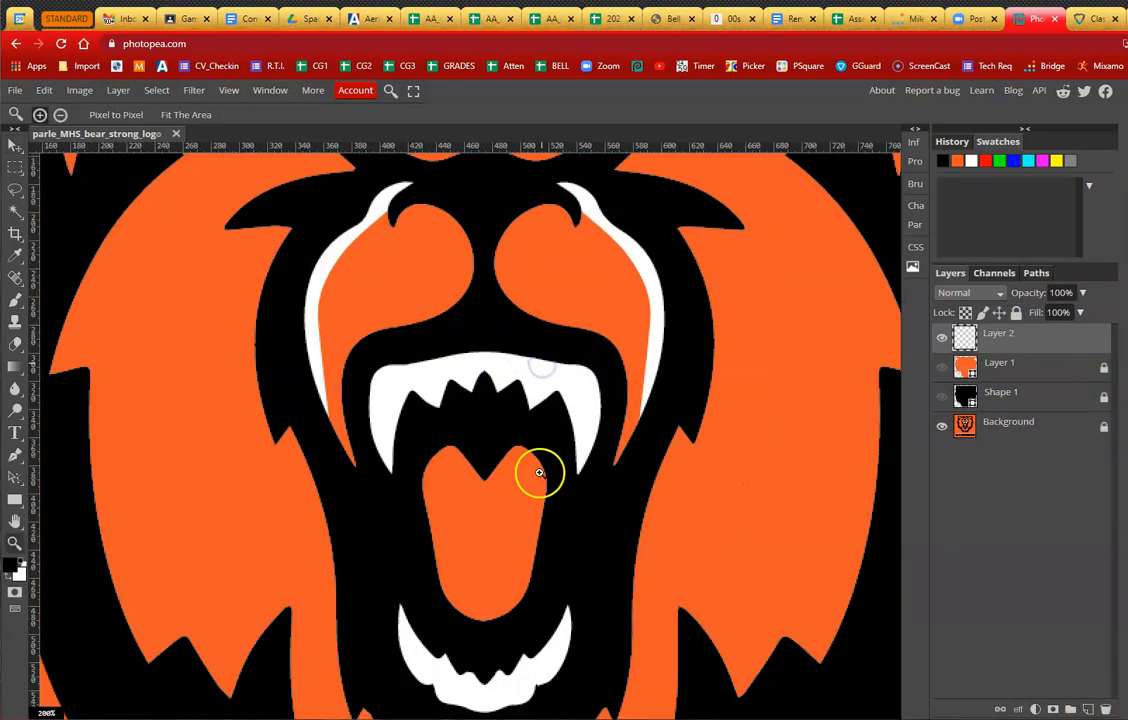
pyautogui.moveTo(530, 508); pyautogui.dragTo(534, 277)
pyautogui.moveTo(539, 427); pyautogui.dragTo(552, 270)
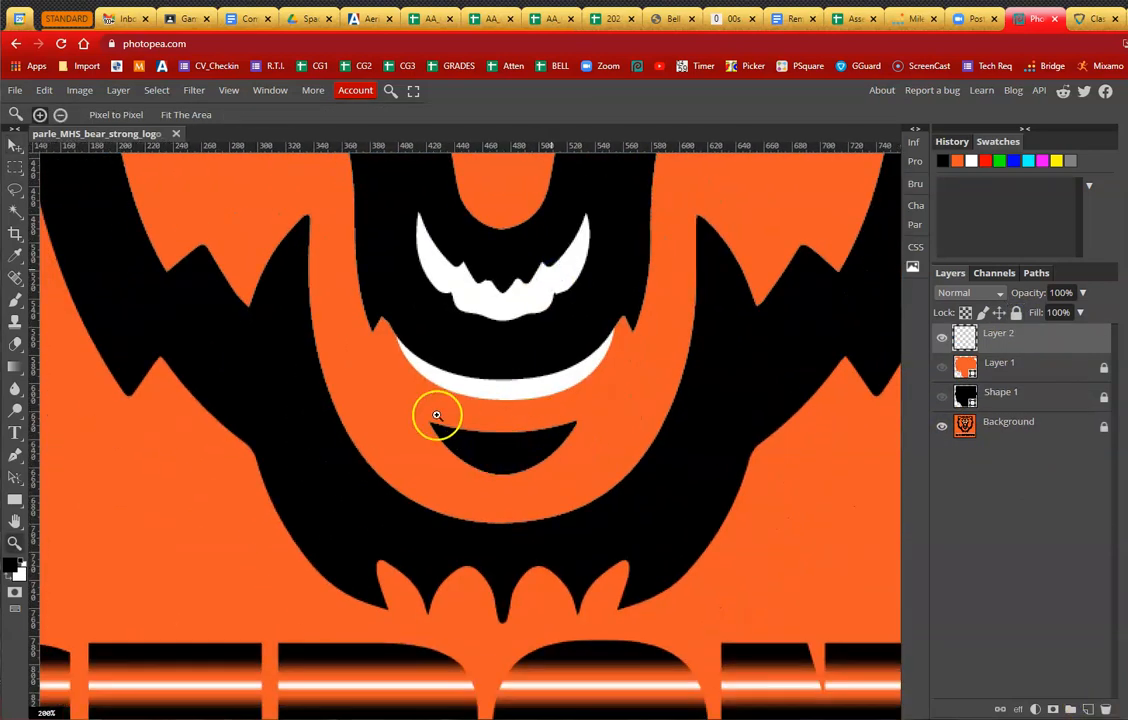
pyautogui.moveTo(530, 450); pyautogui.dragTo(535, 378)
pyautogui.click(535, 378)
pyautogui.click(535, 378)
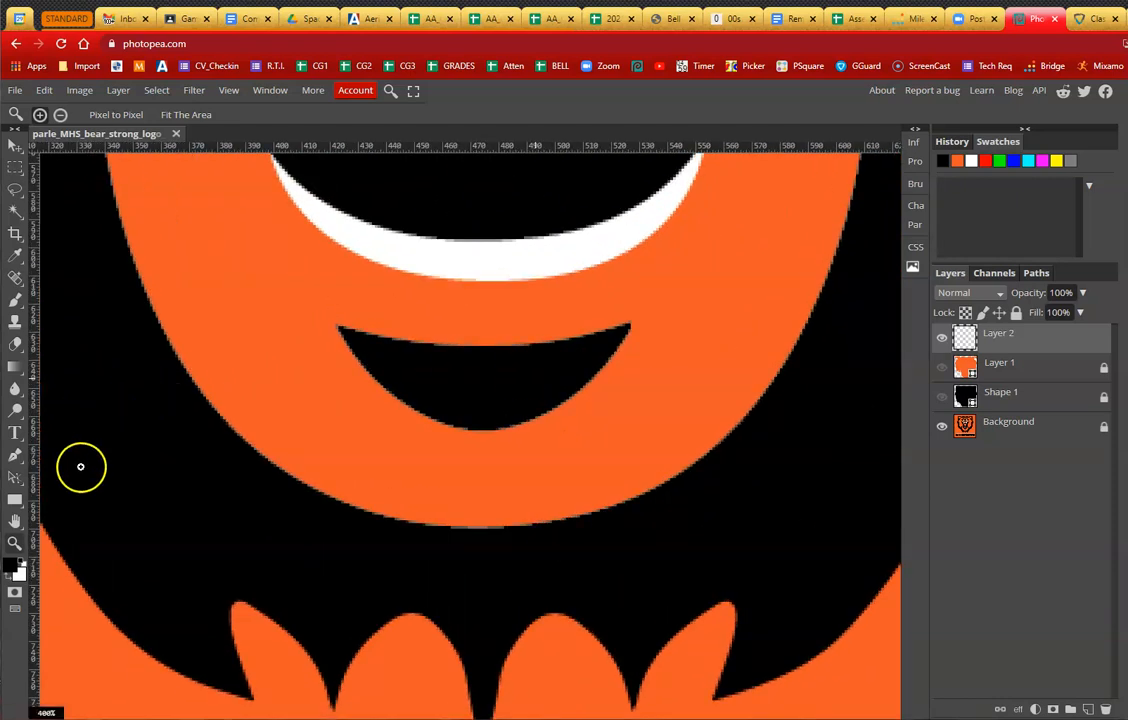
pyautogui.click(16, 456)
pyautogui.click(115, 115)
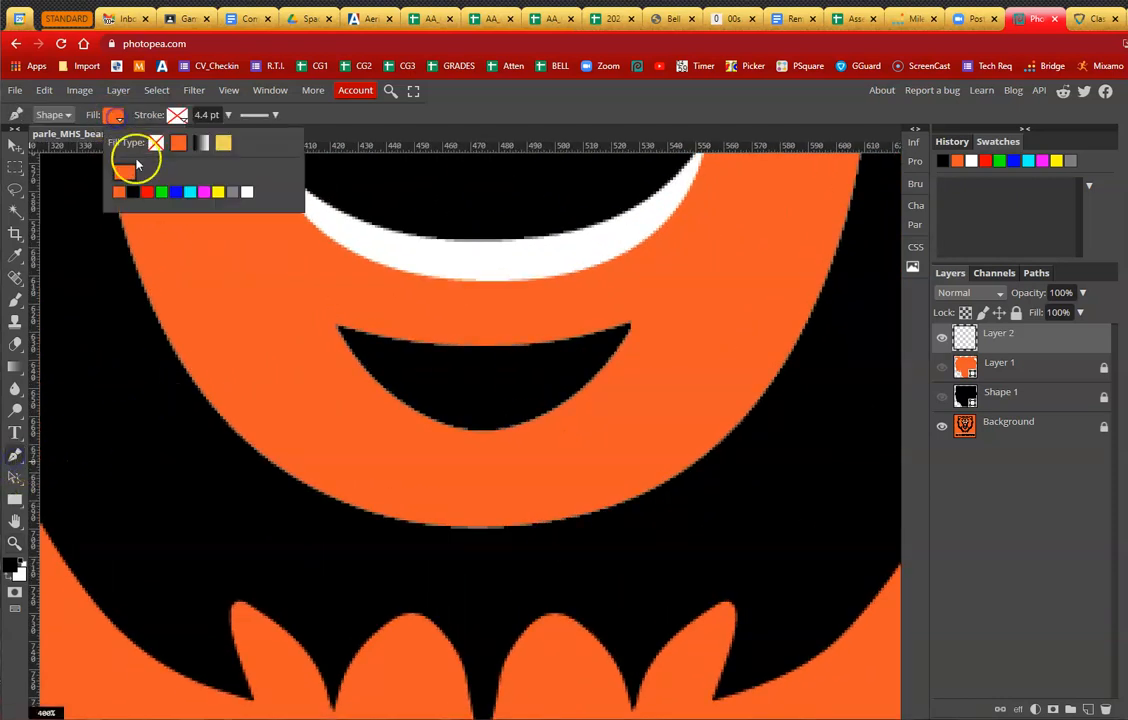
pyautogui.click(132, 191)
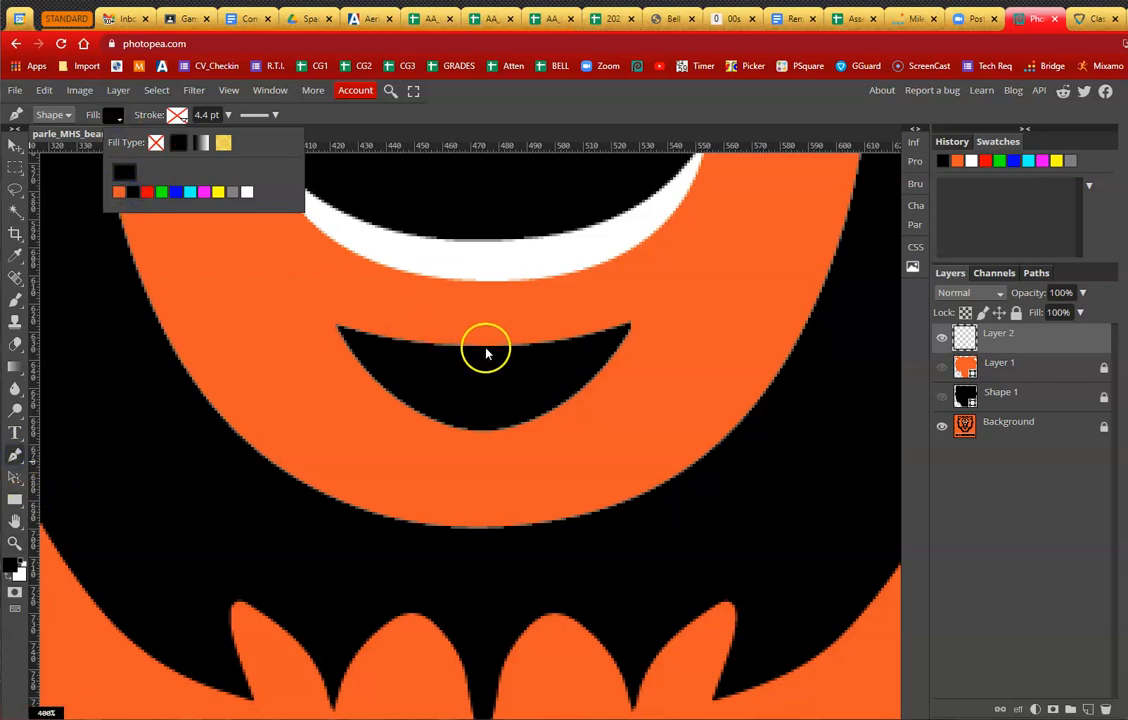
# Step: Trace the black chin crescent as a closed path at 25% layer opacity, and refine its lower curve to match the artwork
pyautogui.click(336, 326)
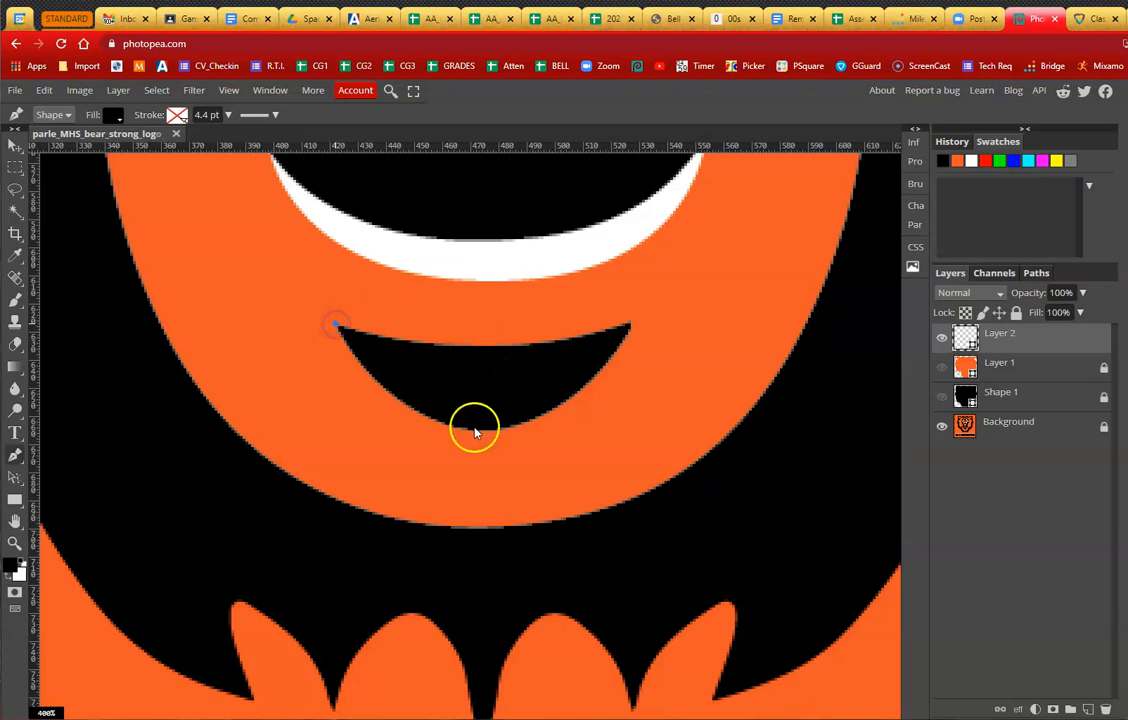
pyautogui.moveTo(478, 431); pyautogui.dragTo(561, 428)
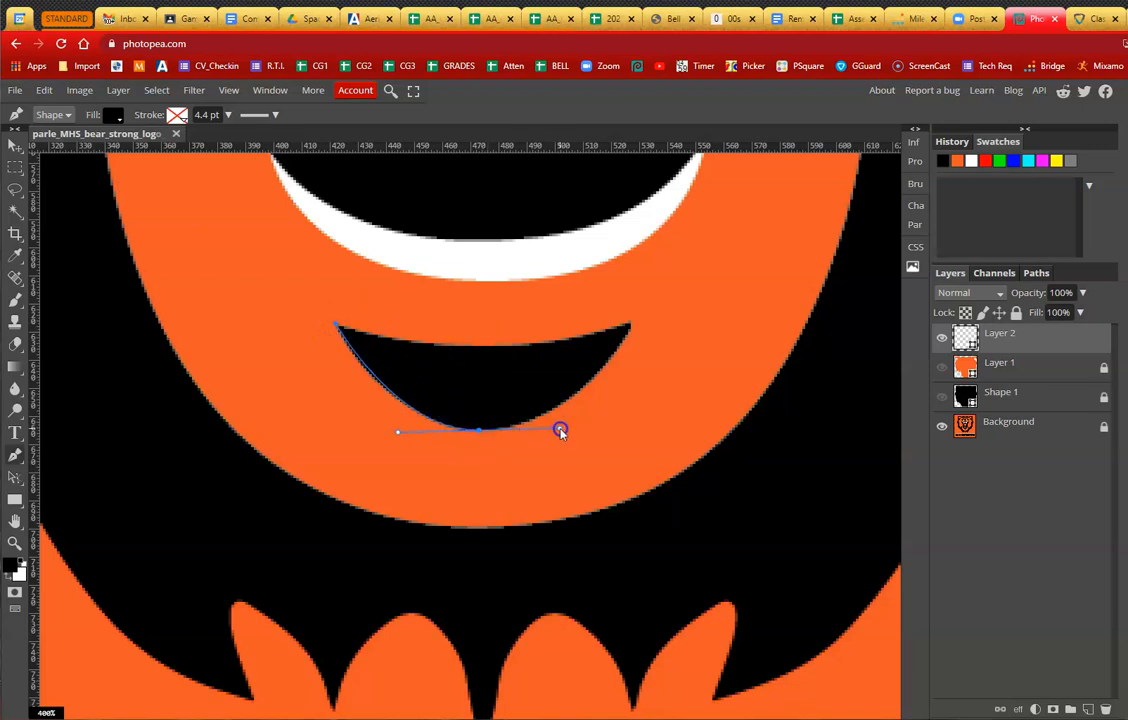
pyautogui.click(628, 326)
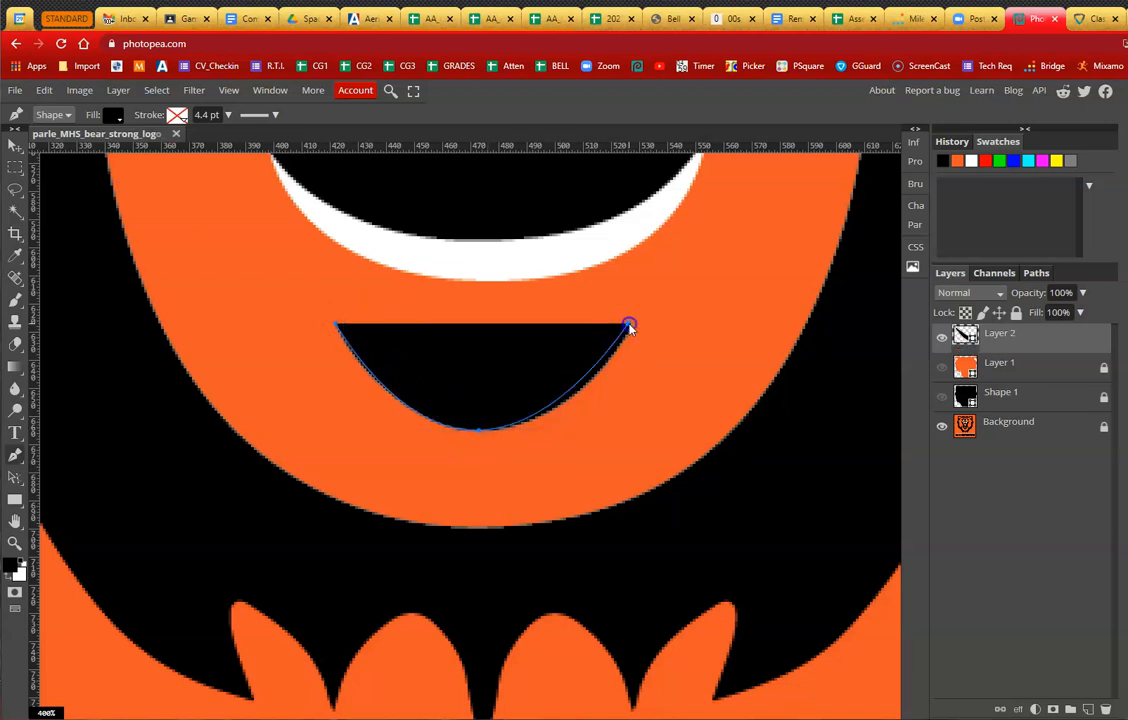
pyautogui.click(1083, 293)
pyautogui.click(1035, 314)
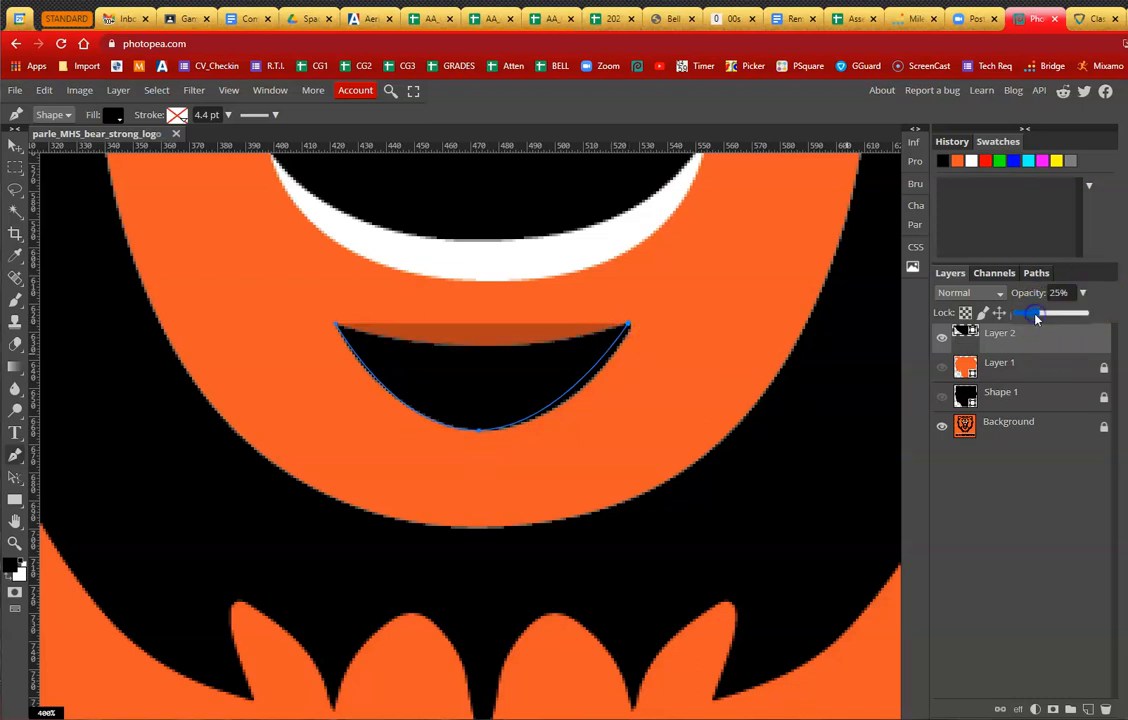
pyautogui.moveTo(484, 346); pyautogui.dragTo(462, 348)
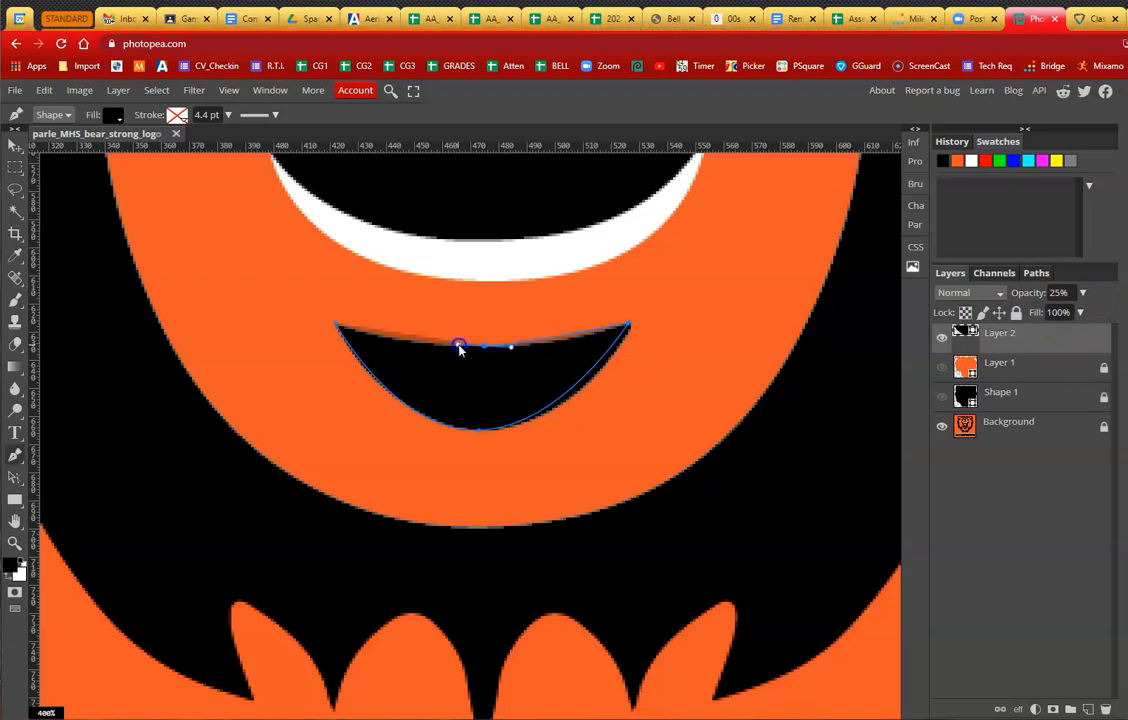
pyautogui.click(338, 327)
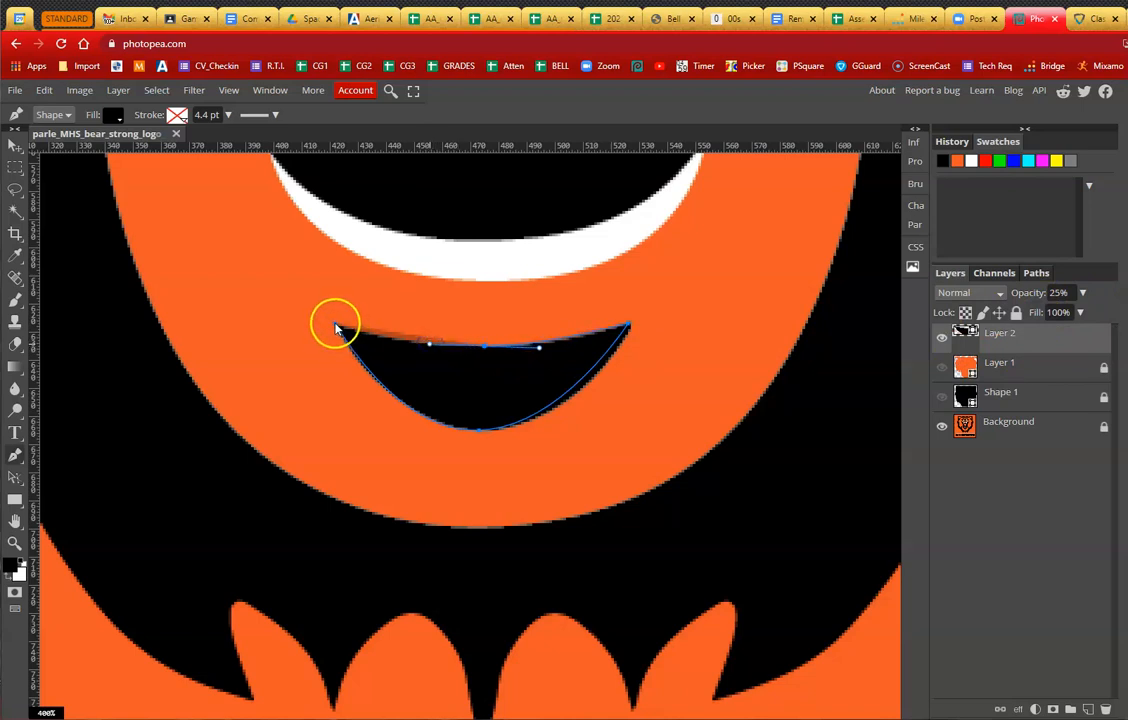
pyautogui.moveTo(15, 477); pyautogui.dragTo(53, 500)
pyautogui.moveTo(478, 432); pyautogui.dragTo(593, 424)
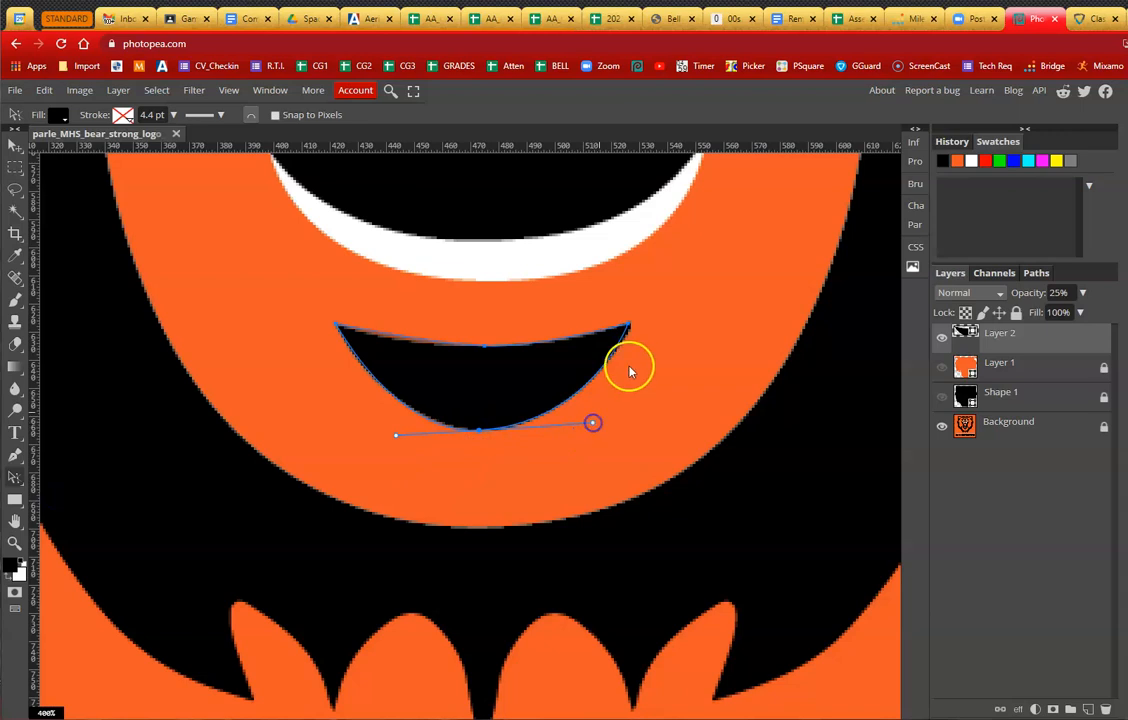
# Step: Restore the chin shape layer to 100% opacity and lock it
pyautogui.click(1083, 294)
pyautogui.moveTo(1081, 314); pyautogui.dragTo(1124, 319)
pyautogui.click(1016, 313)
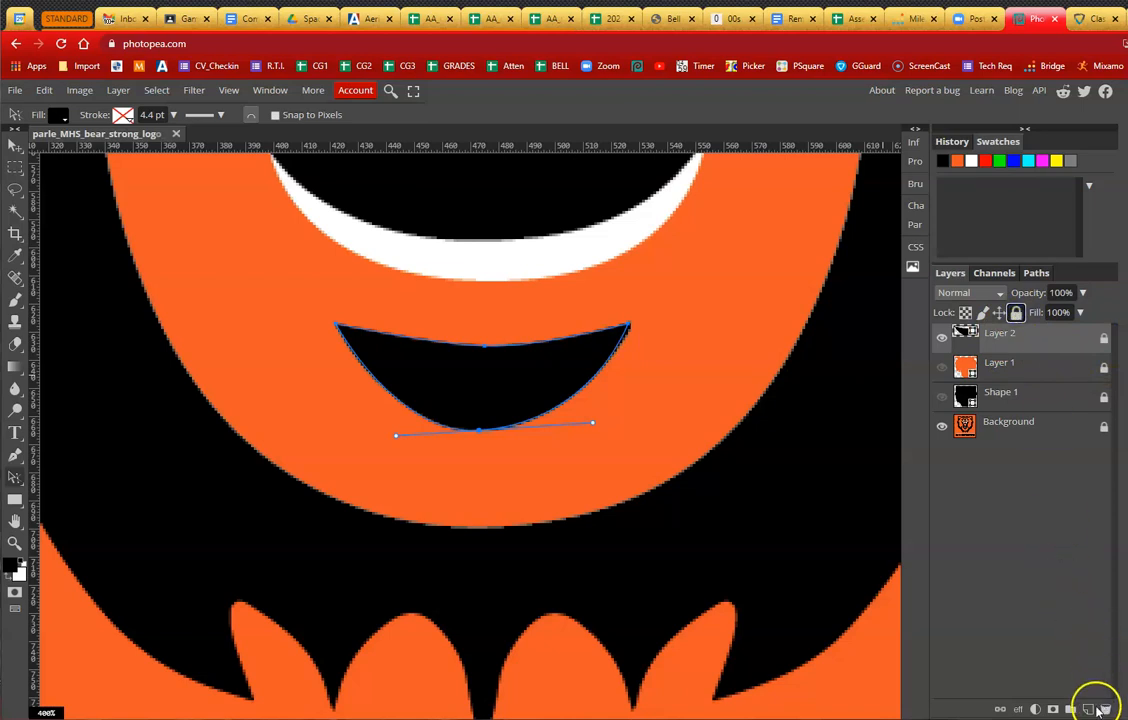
# Step: On a new layer, start tracing the black brow outline from its top centre through the left dip, with layer opacity at 18%
pyautogui.click(1090, 709)
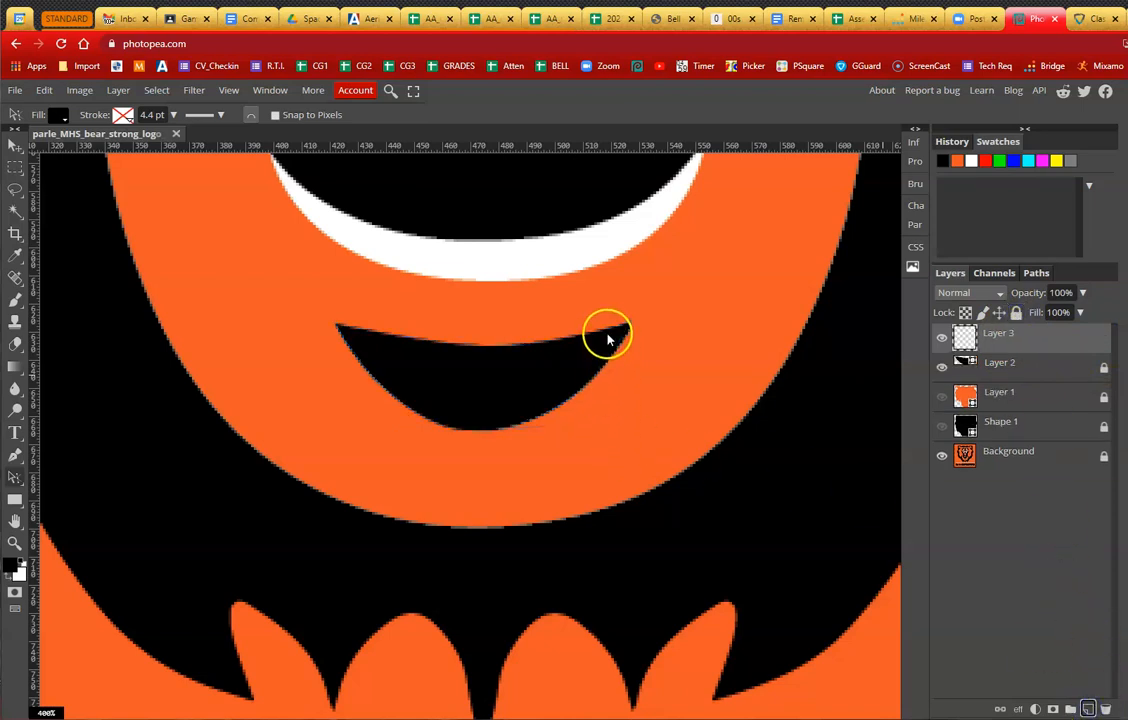
pyautogui.scroll(-2, 606, 310)
pyautogui.scroll(6, 603, 300)
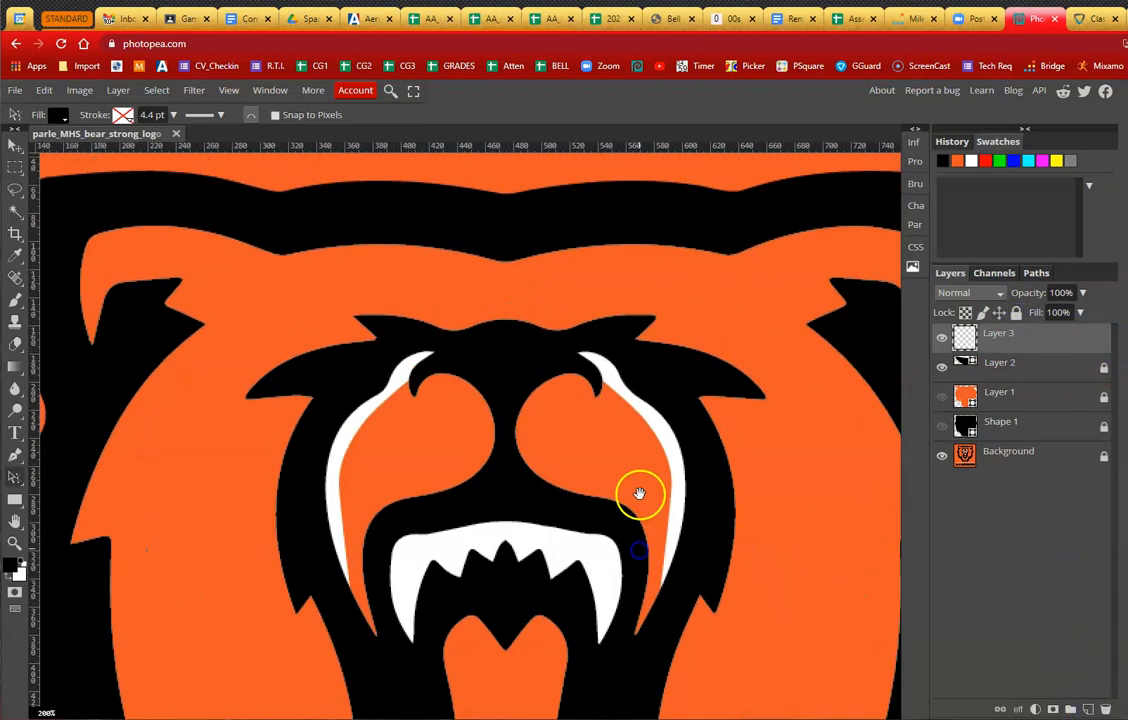
pyautogui.moveTo(741, 468); pyautogui.dragTo(779, 589)
pyautogui.scroll(2, 598, 415)
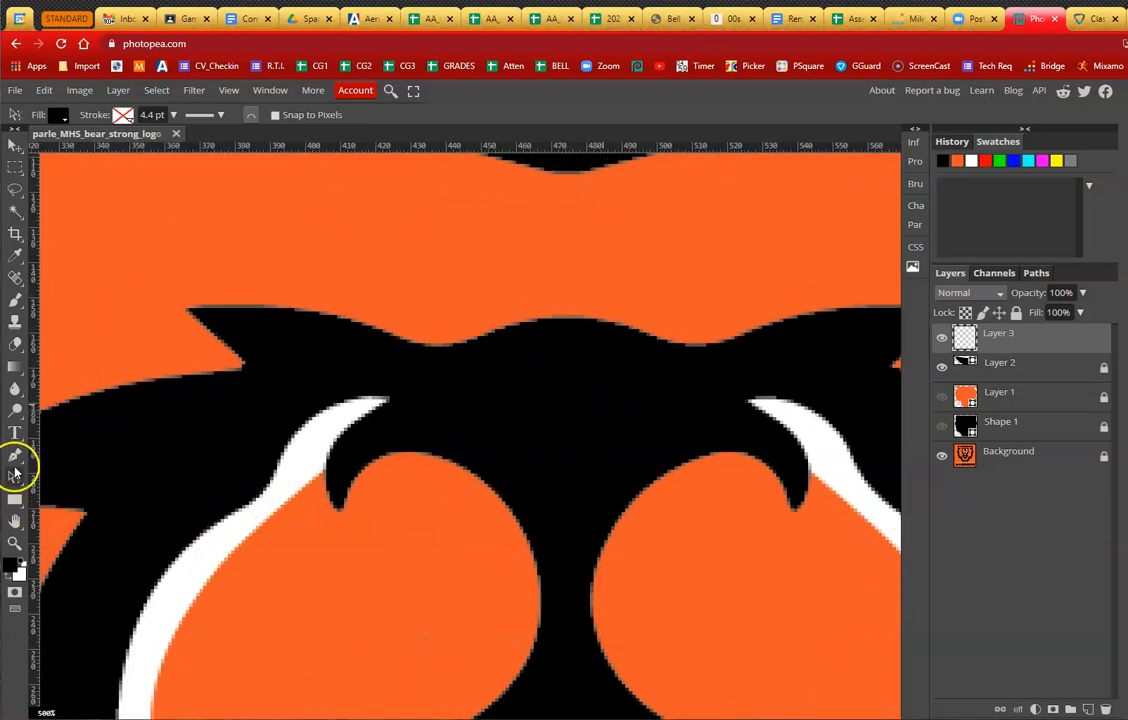
pyautogui.click(17, 457)
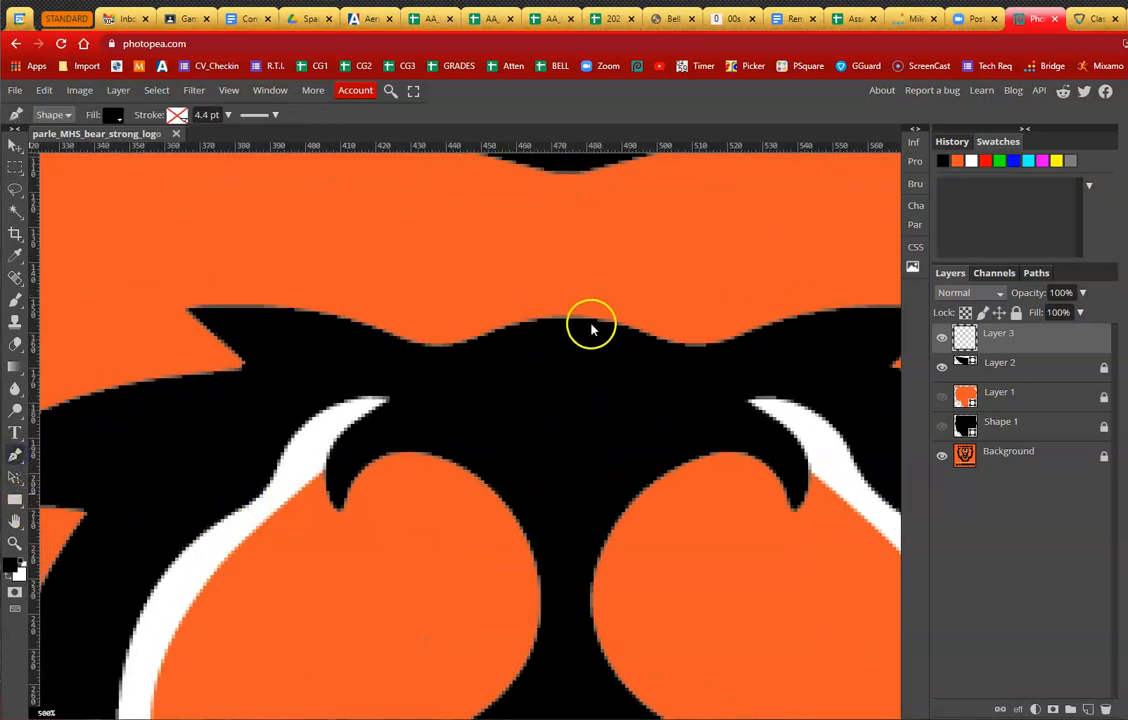
pyautogui.click(438, 347)
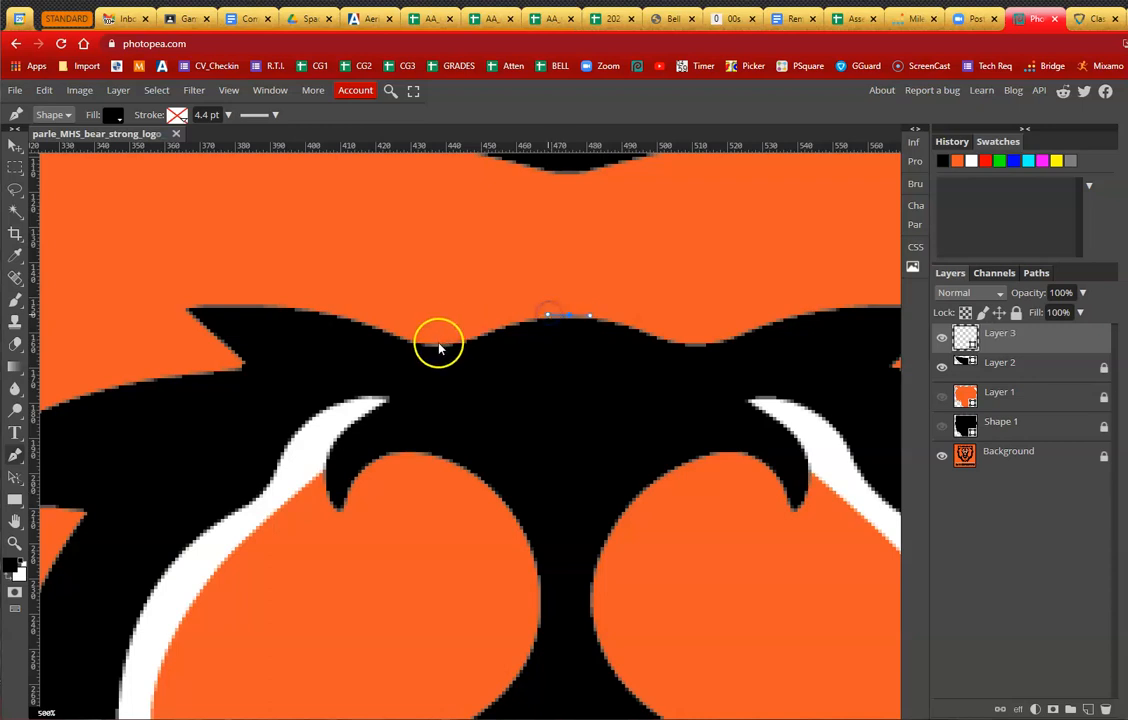
pyautogui.click(304, 312)
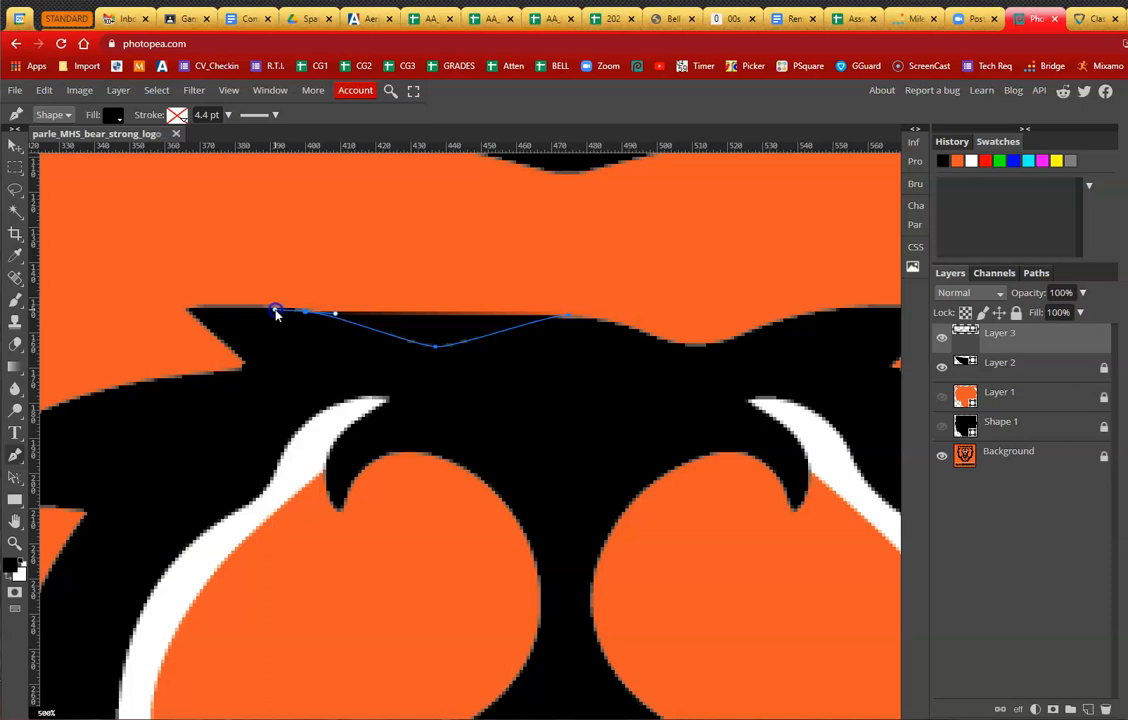
pyautogui.click(1083, 294)
pyautogui.click(1031, 315)
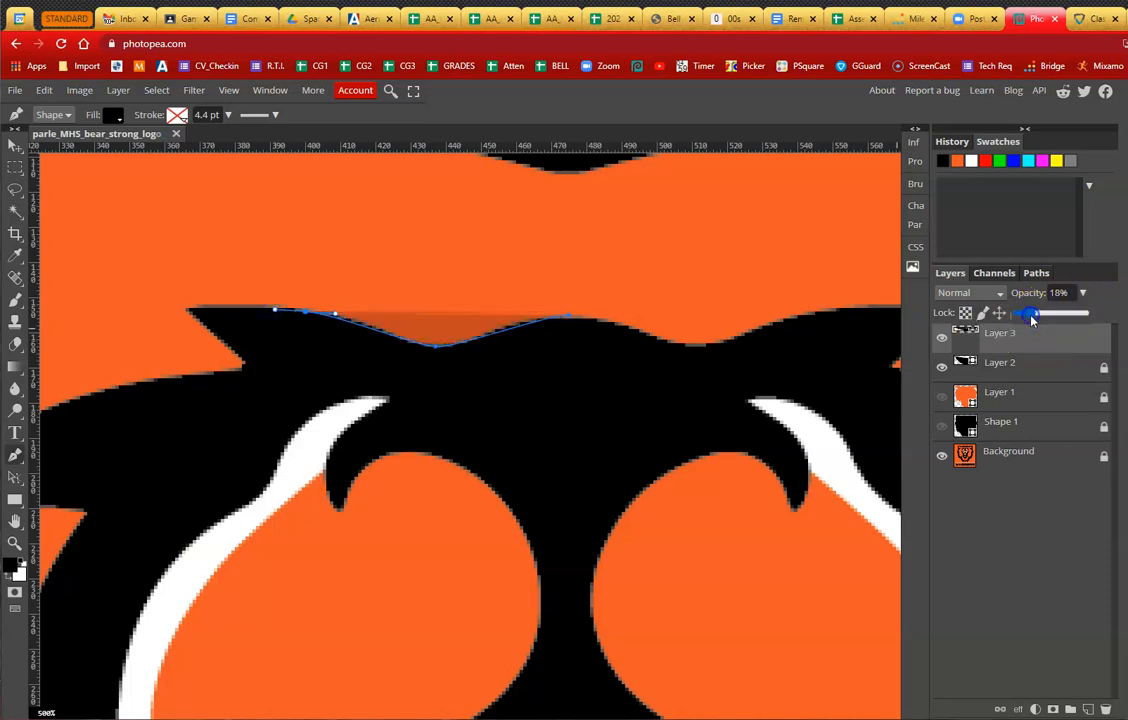
# Step: Continue the path around the two left fur points of the brow to the inner corner below the larger point
pyautogui.click(187, 311)
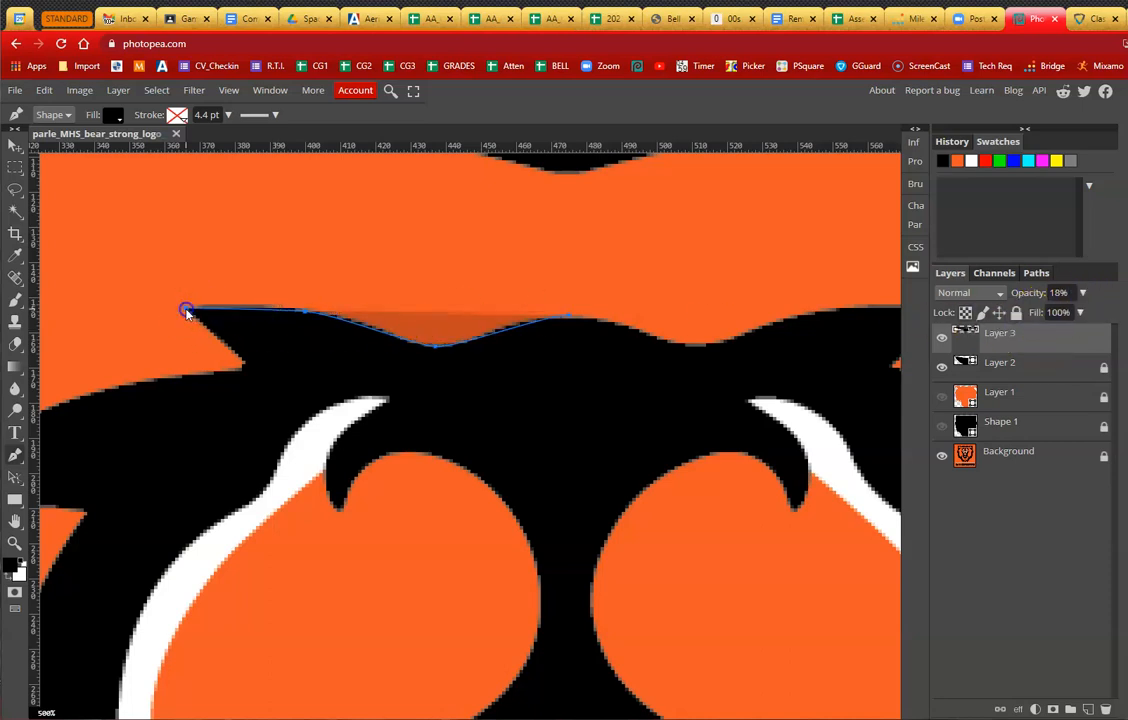
pyautogui.click(241, 366)
pyautogui.moveTo(202, 431); pyautogui.dragTo(521, 362)
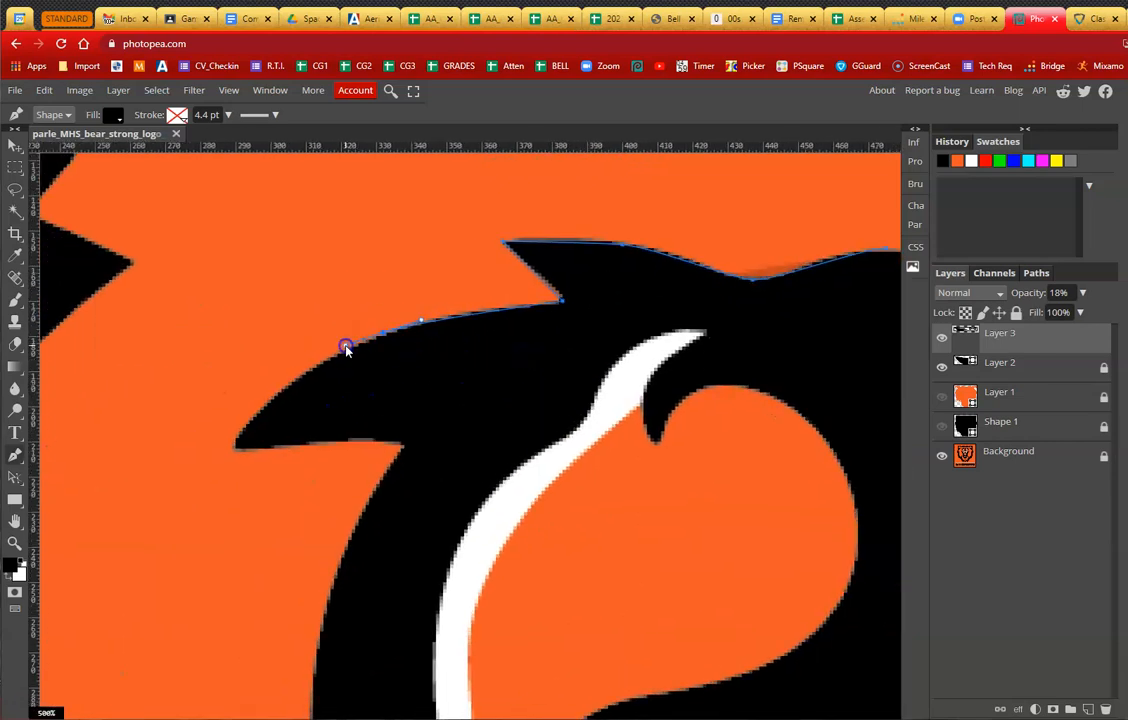
pyautogui.moveTo(335, 354); pyautogui.dragTo(234, 449)
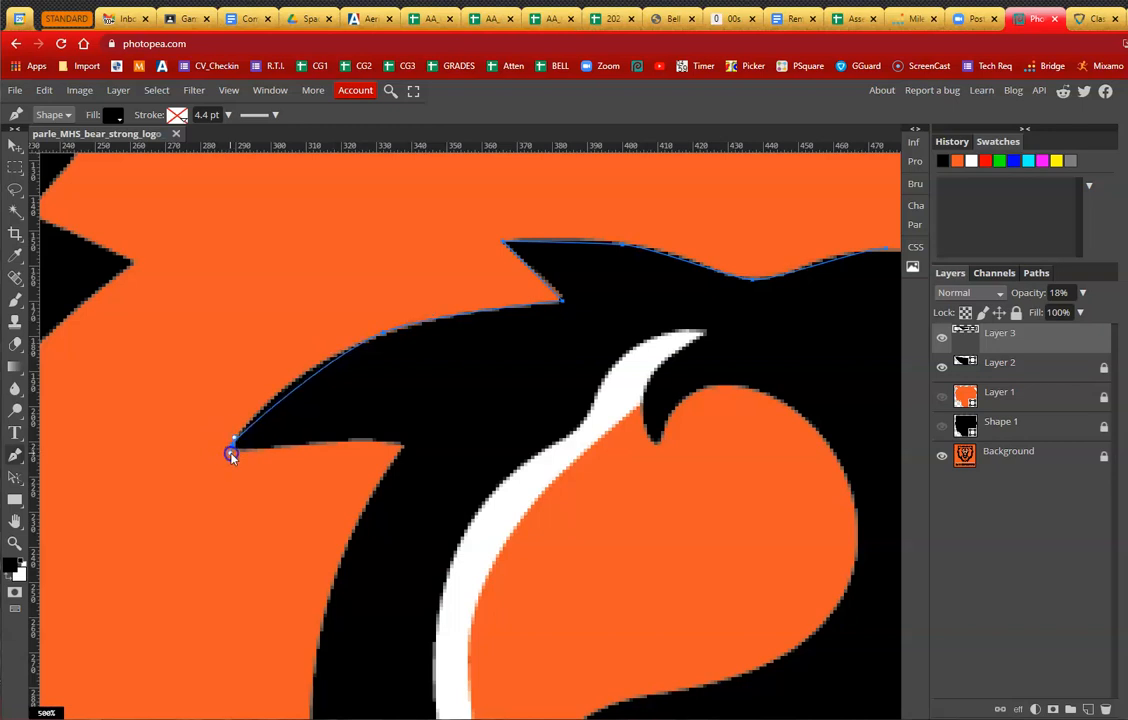
pyautogui.moveTo(390, 449); pyautogui.dragTo(408, 456)
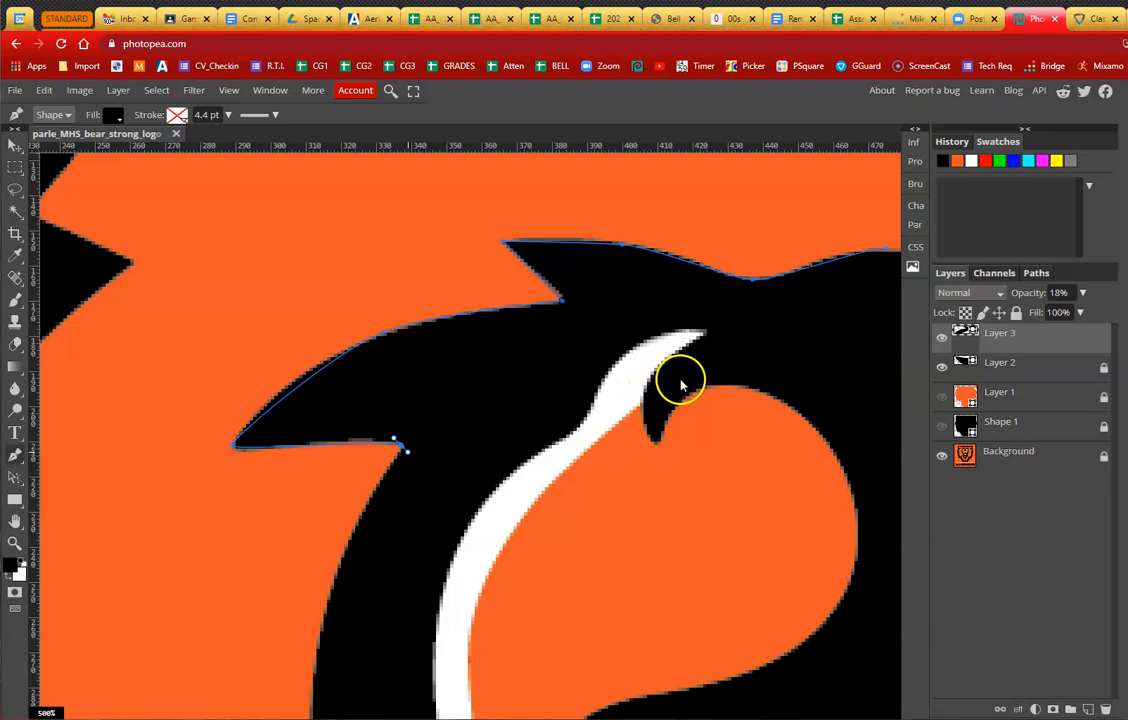
pyautogui.moveTo(612, 429); pyautogui.dragTo(655, 277)
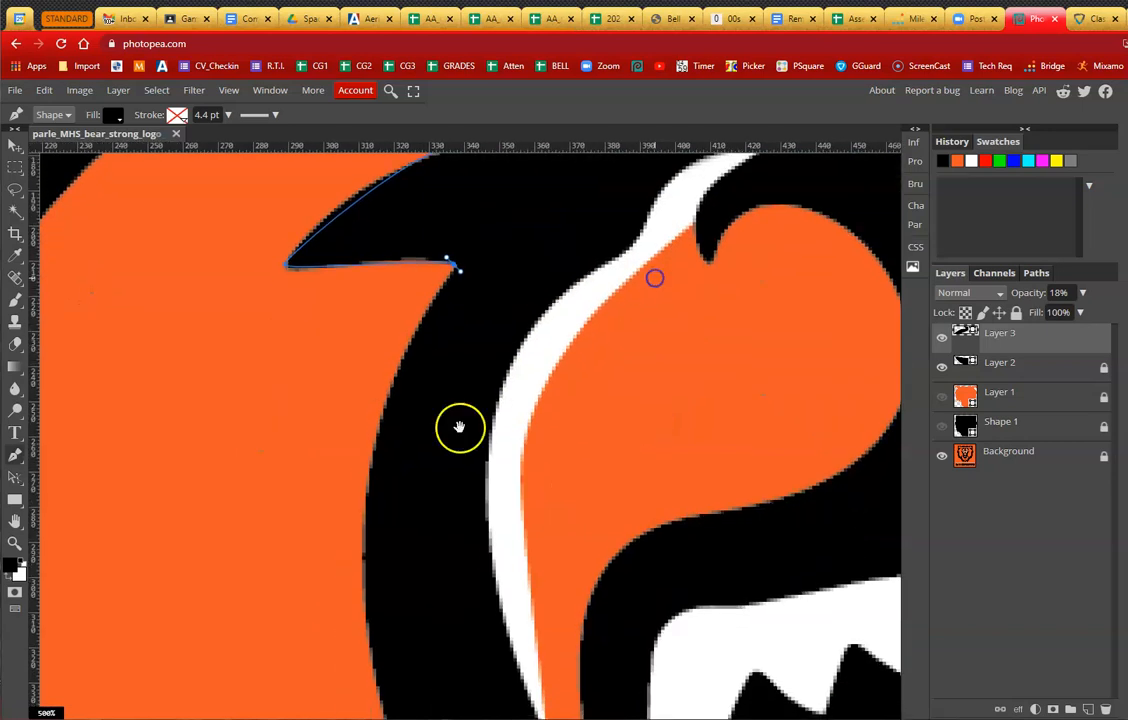
pyautogui.moveTo(523, 538); pyautogui.dragTo(483, 485)
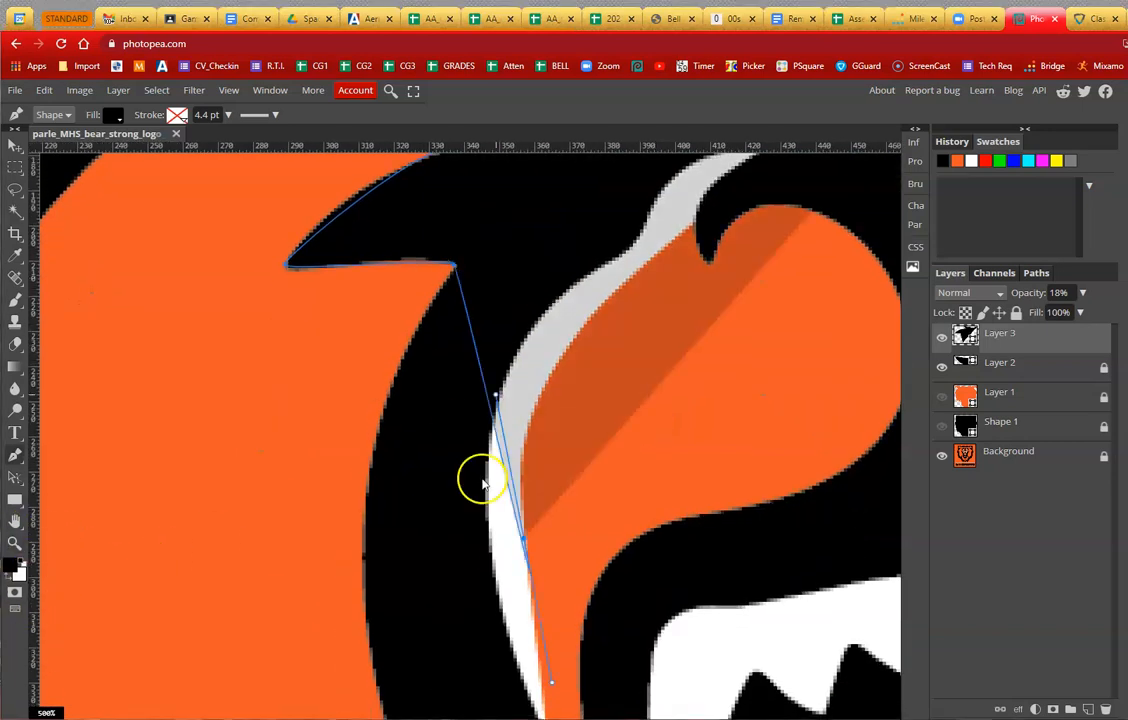
pyautogui.moveTo(605, 527); pyautogui.dragTo(614, 505)
pyautogui.hotkey('ctrl', 'z')
pyautogui.hotkey('ctrl', 'z')
pyautogui.hotkey('ctrl', 'z')
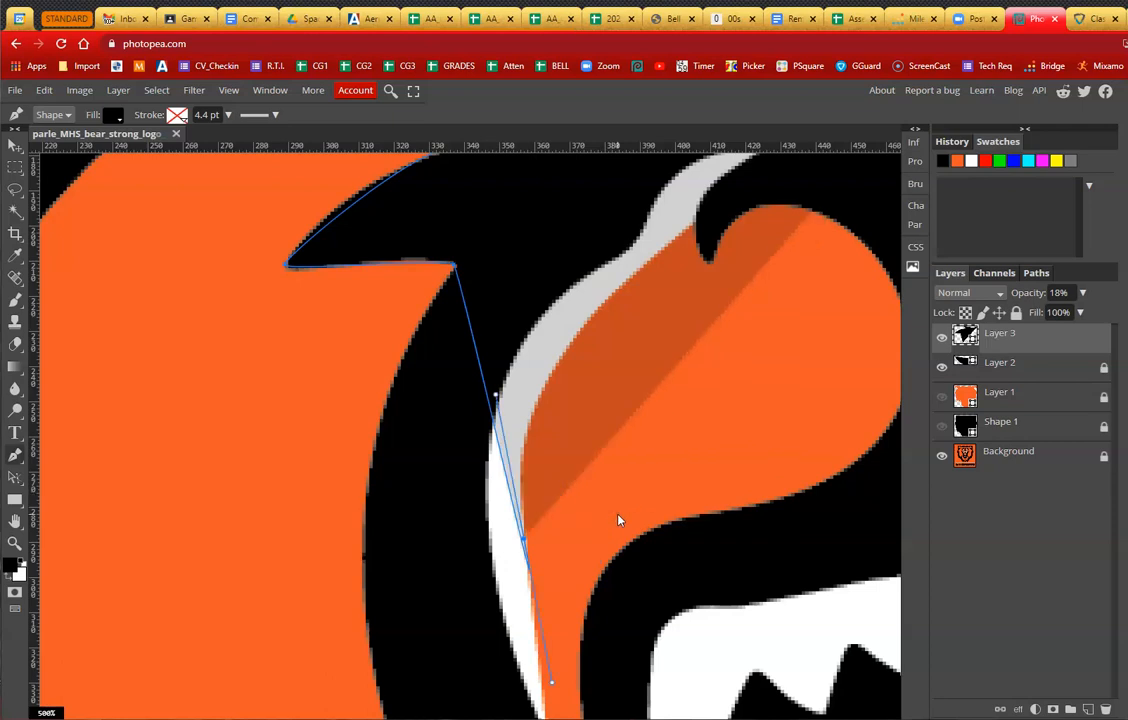
# Step: Continue the black outline down the left cheek, around the lower jaw and up the right side, closing it at the brow's top centre
pyautogui.moveTo(522, 517); pyautogui.dragTo(482, 410)
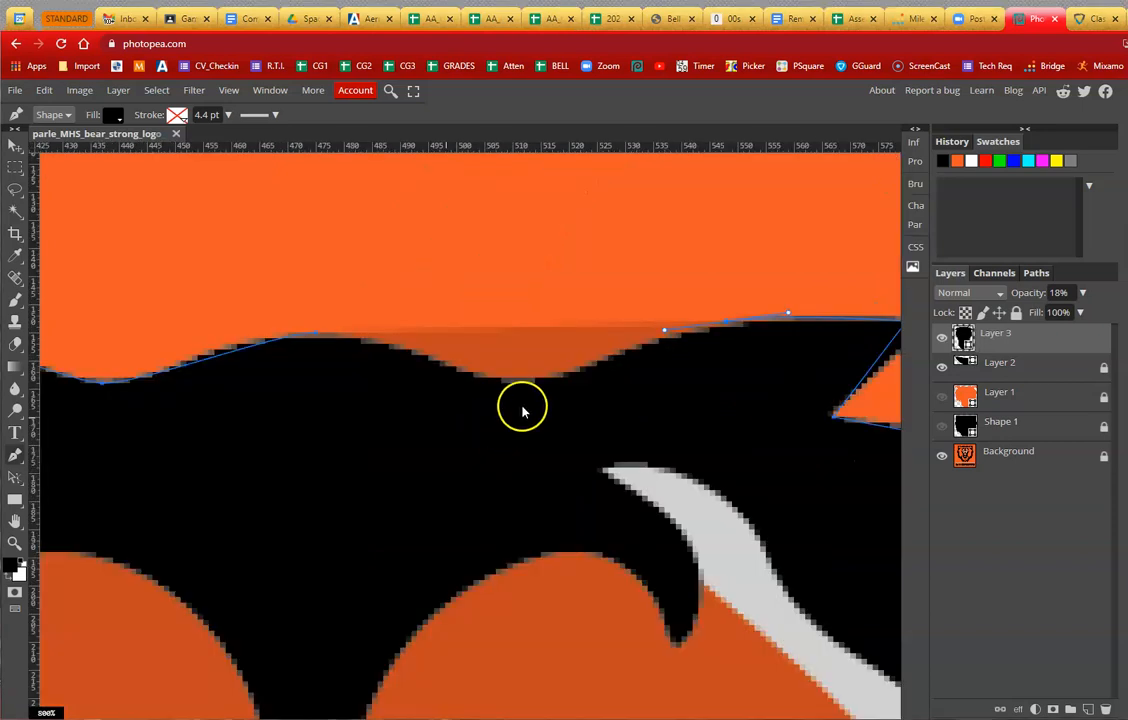
pyautogui.click(507, 380)
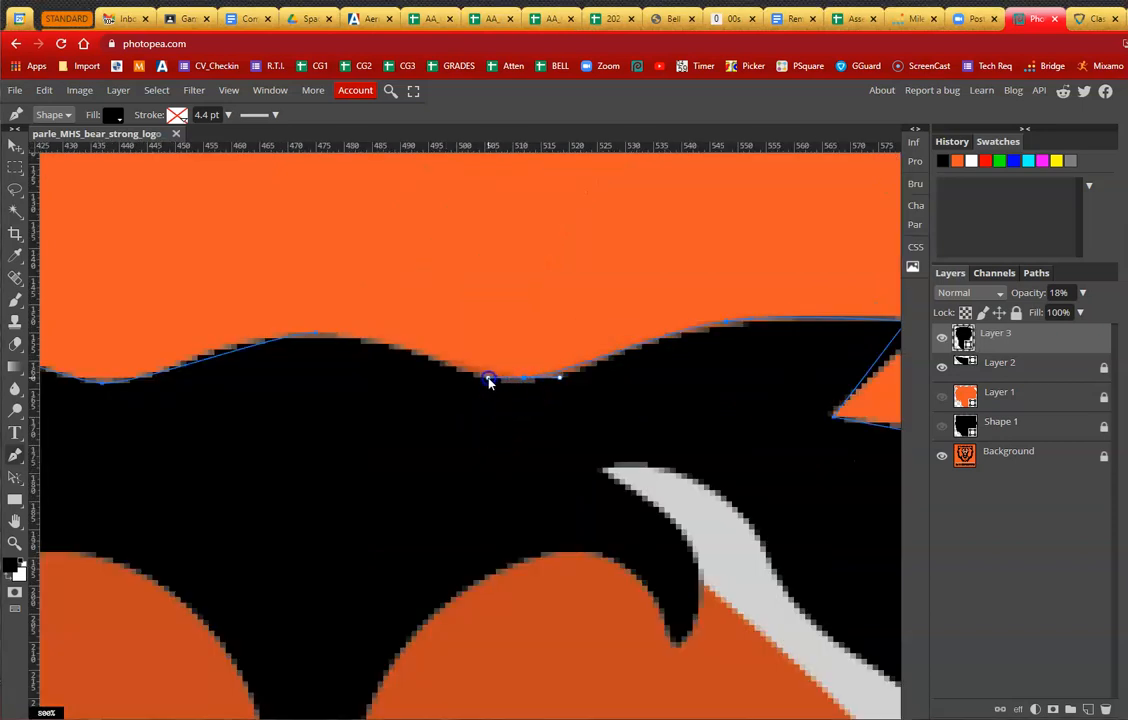
pyautogui.click(318, 337)
pyautogui.click(316, 334)
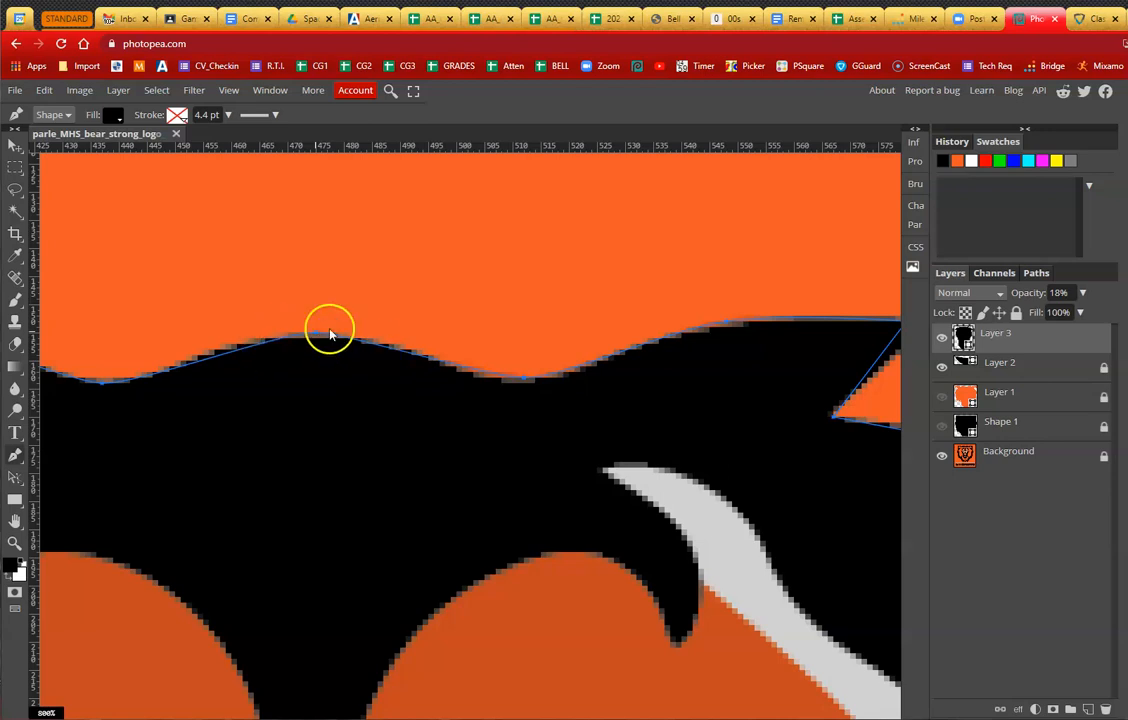
# Step: Smooth the curve at the brow's top centre by lengthening both direction handles of its anchor point
pyautogui.click(15, 478)
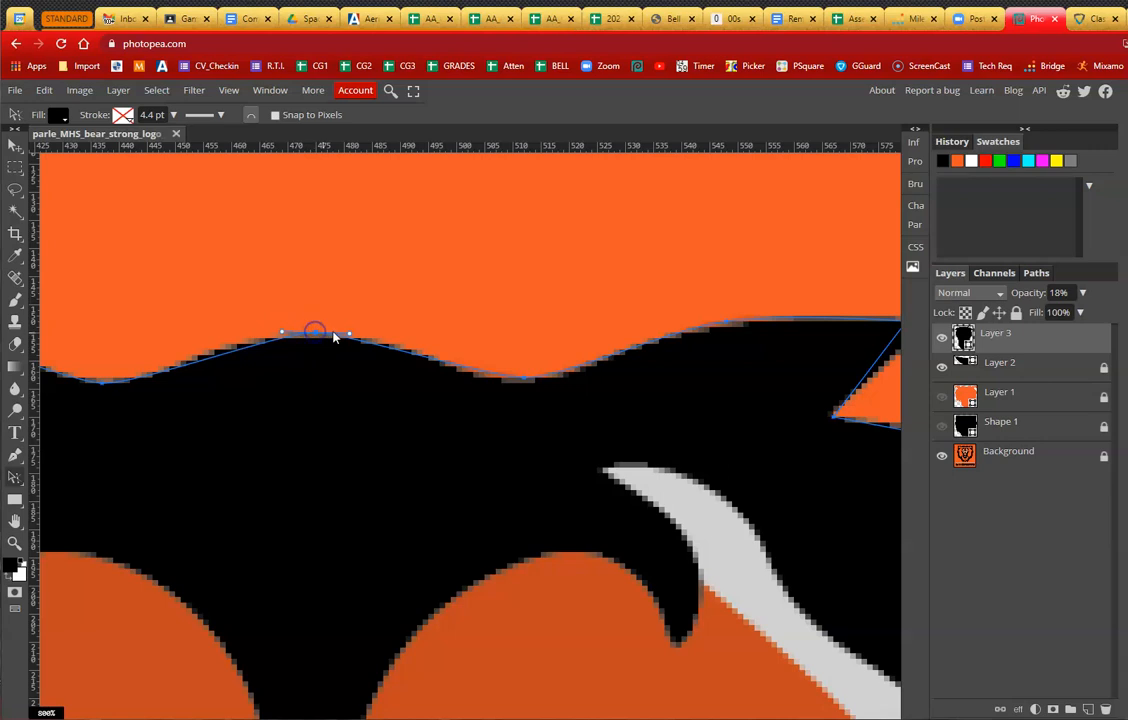
pyautogui.moveTo(349, 336); pyautogui.dragTo(376, 335)
pyautogui.moveTo(283, 333); pyautogui.dragTo(275, 334)
# Step: Reshape the tip of the smaller right fur point on the brow to follow the rounded corner of the artwork
pyautogui.moveTo(422, 412); pyautogui.dragTo(199, 423)
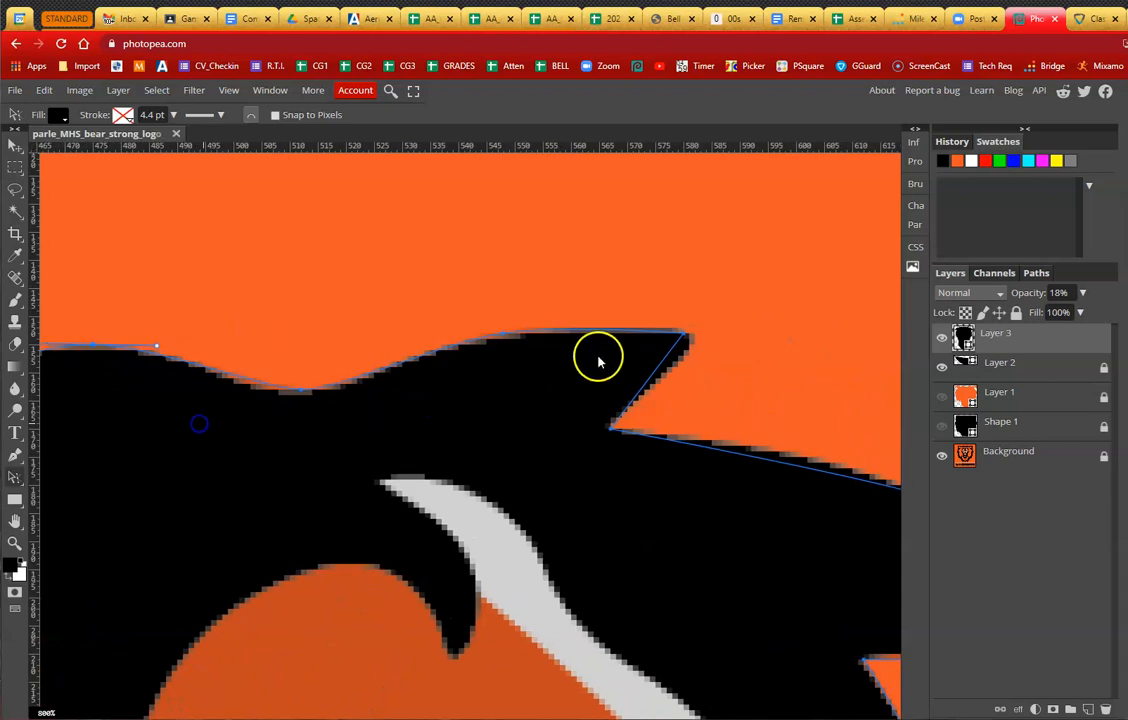
pyautogui.doubleClick(692, 341)
pyautogui.moveTo(522, 338); pyautogui.dragTo(692, 363)
pyautogui.moveTo(680, 170); pyautogui.dragTo(697, 366)
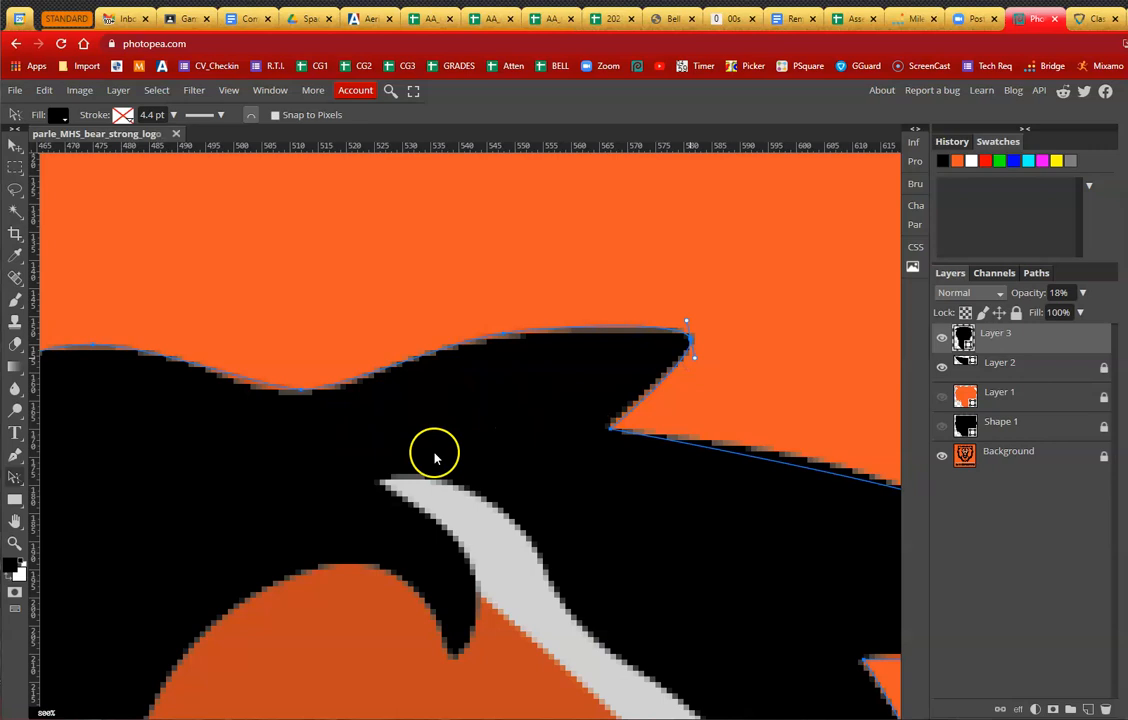
# Step: Bend the upper edge of the larger right fur point outward to match the artwork
pyautogui.scroll(-3, 436, 453)
pyautogui.hscroll(5, 436, 453)
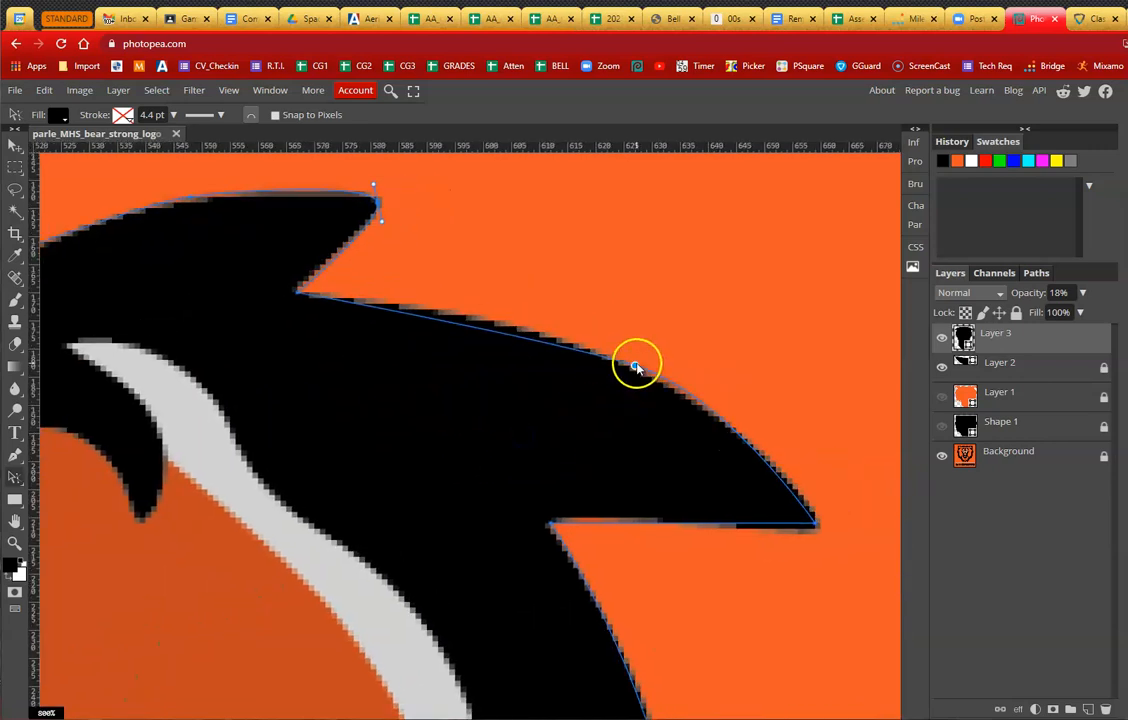
pyautogui.moveTo(566, 347); pyautogui.dragTo(514, 325)
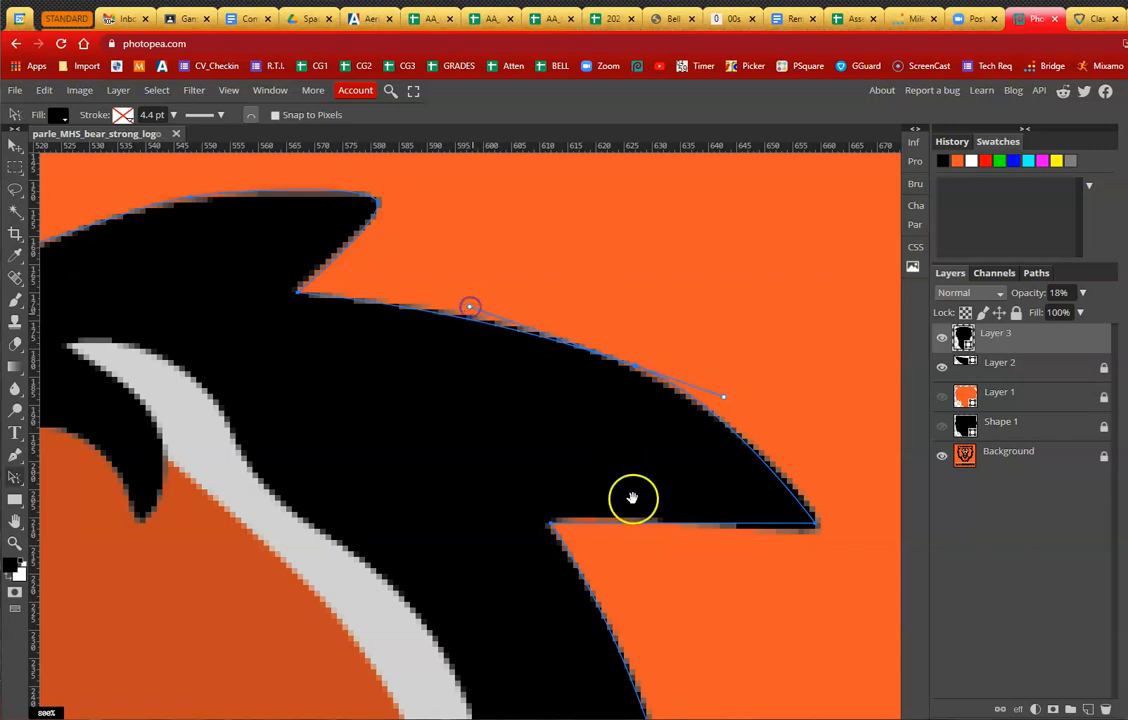
# Step: Curve the right side of the muzzle below the cheek notch so the path follows the black edge
pyautogui.scroll(-10, 632, 497)
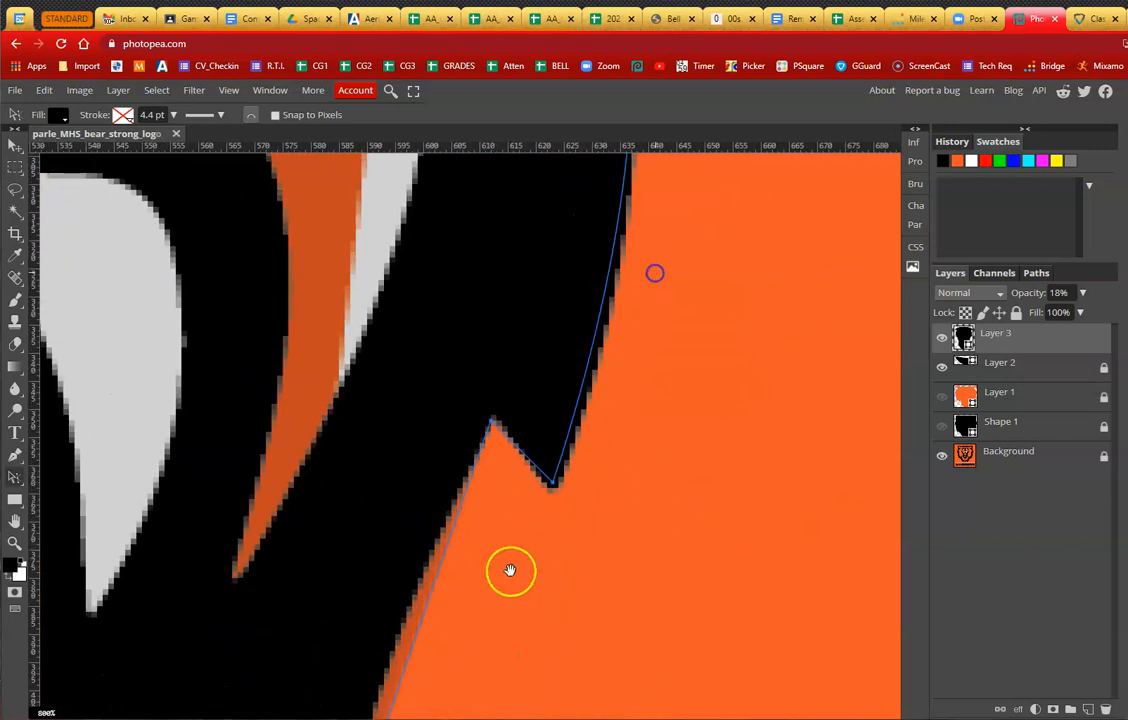
pyautogui.moveTo(510, 570); pyautogui.dragTo(604, 277)
pyautogui.moveTo(588, 356); pyautogui.dragTo(597, 277)
pyautogui.scroll(-1, 613, 343)
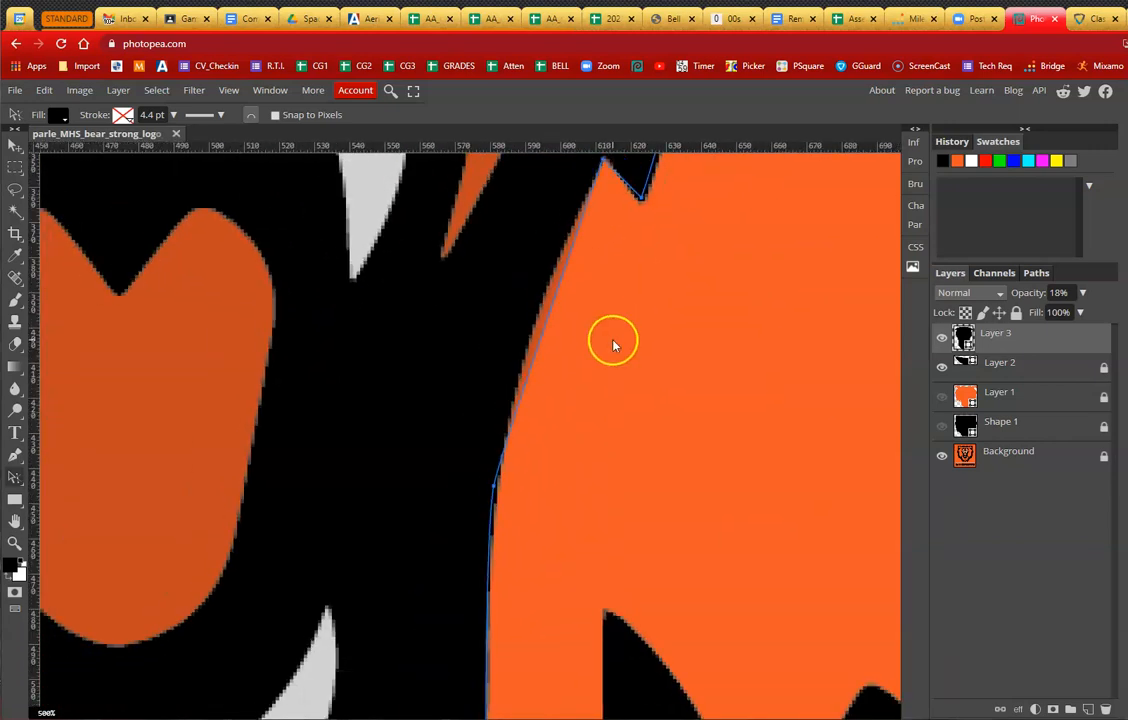
pyautogui.scroll(-1, 613, 343)
pyautogui.moveTo(631, 374); pyautogui.dragTo(614, 484)
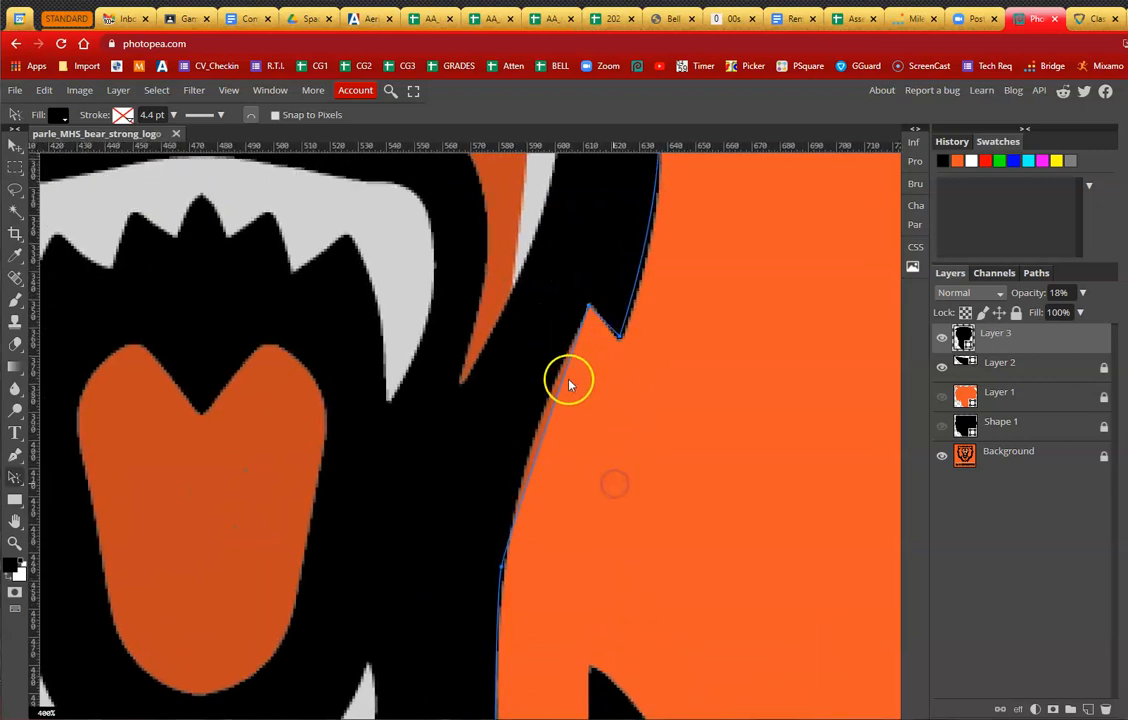
pyautogui.click(508, 538)
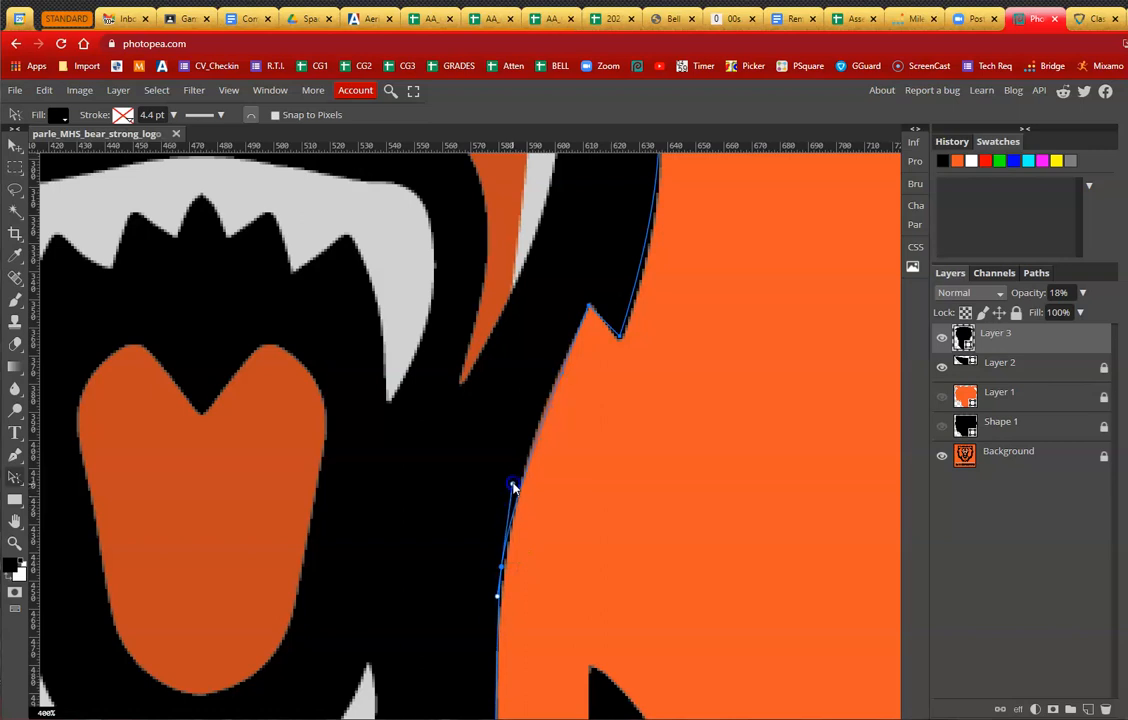
# Step: Convert the right jaw notch above the white crescent to a curved point and shorten its handles to fit the black edge
pyautogui.moveTo(588, 548); pyautogui.dragTo(641, 239)
pyautogui.moveTo(598, 516); pyautogui.dragTo(695, 459)
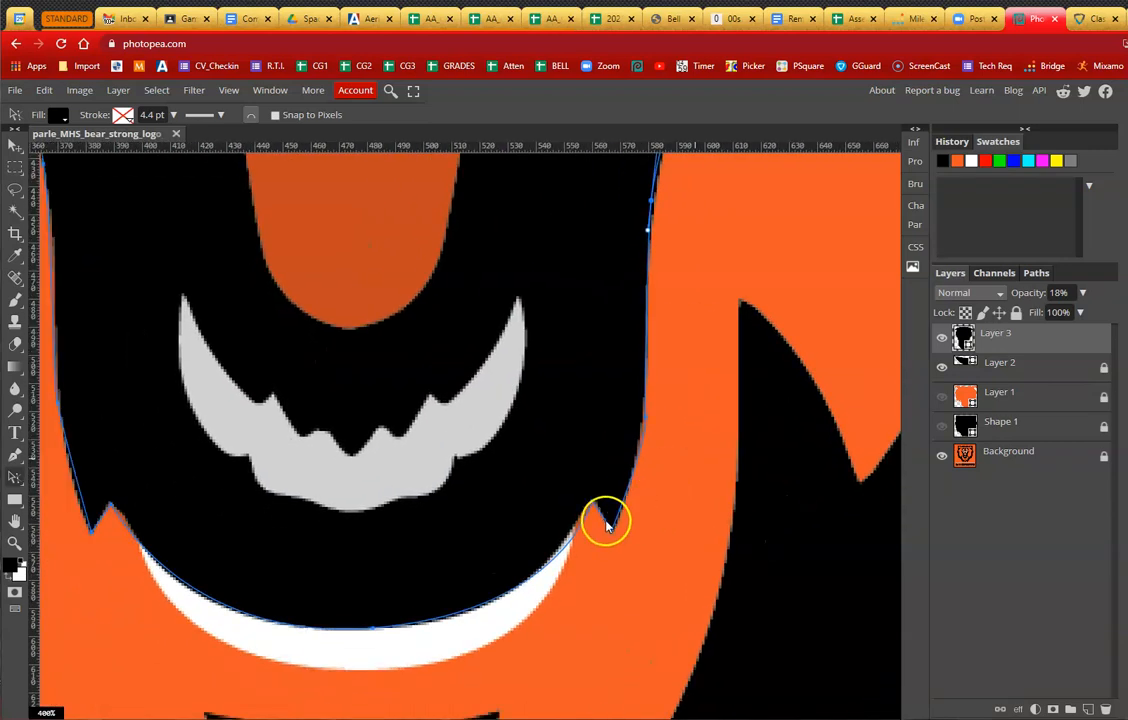
pyautogui.scroll(3, 596, 549)
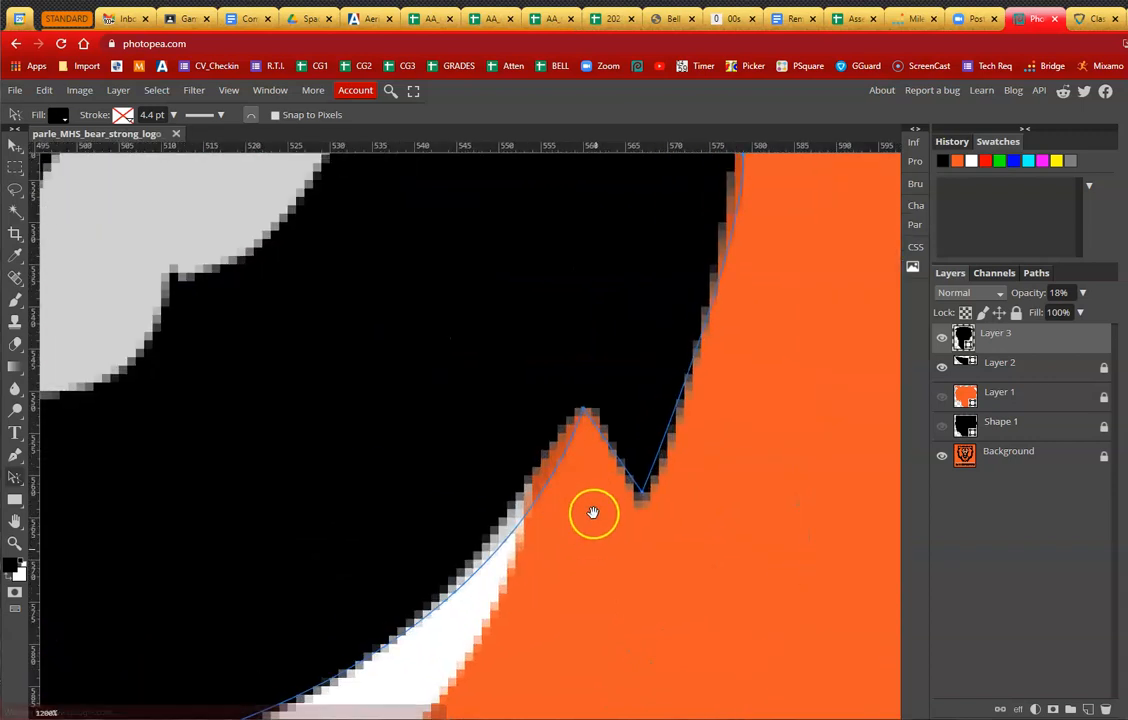
pyautogui.scroll(-1, 592, 516)
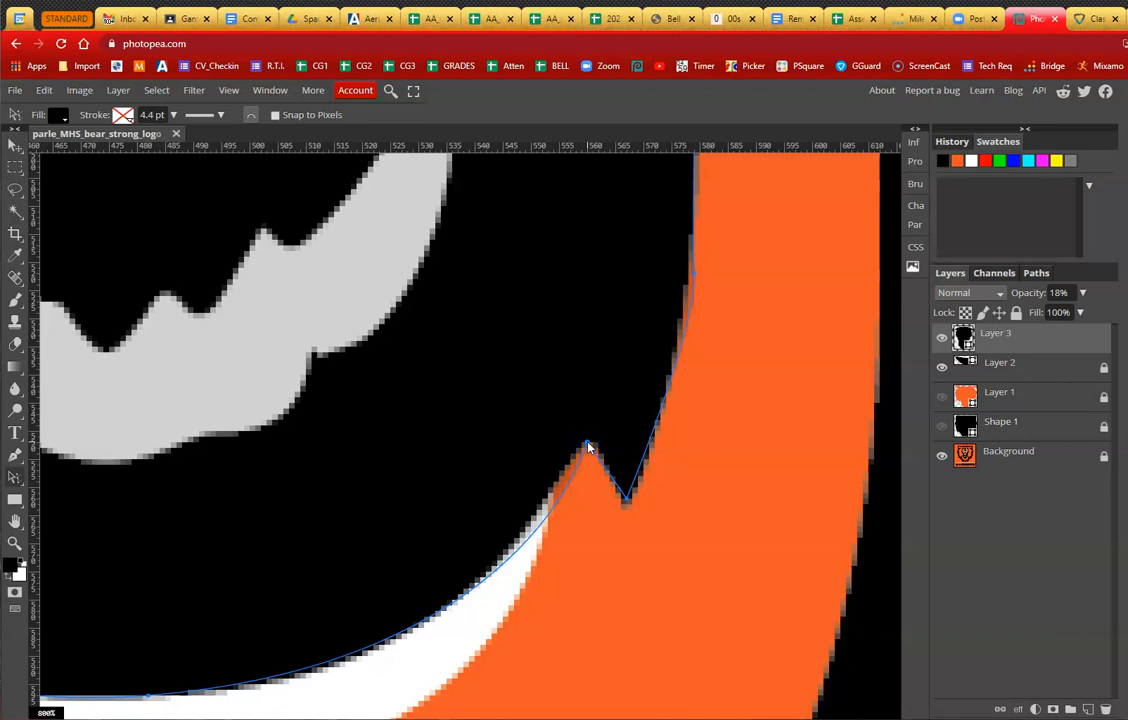
pyautogui.moveTo(588, 447)
pyautogui.mouseDown()
pyautogui.moveTo(760, 445)
pyautogui.moveTo(601, 449)
pyautogui.mouseUp()
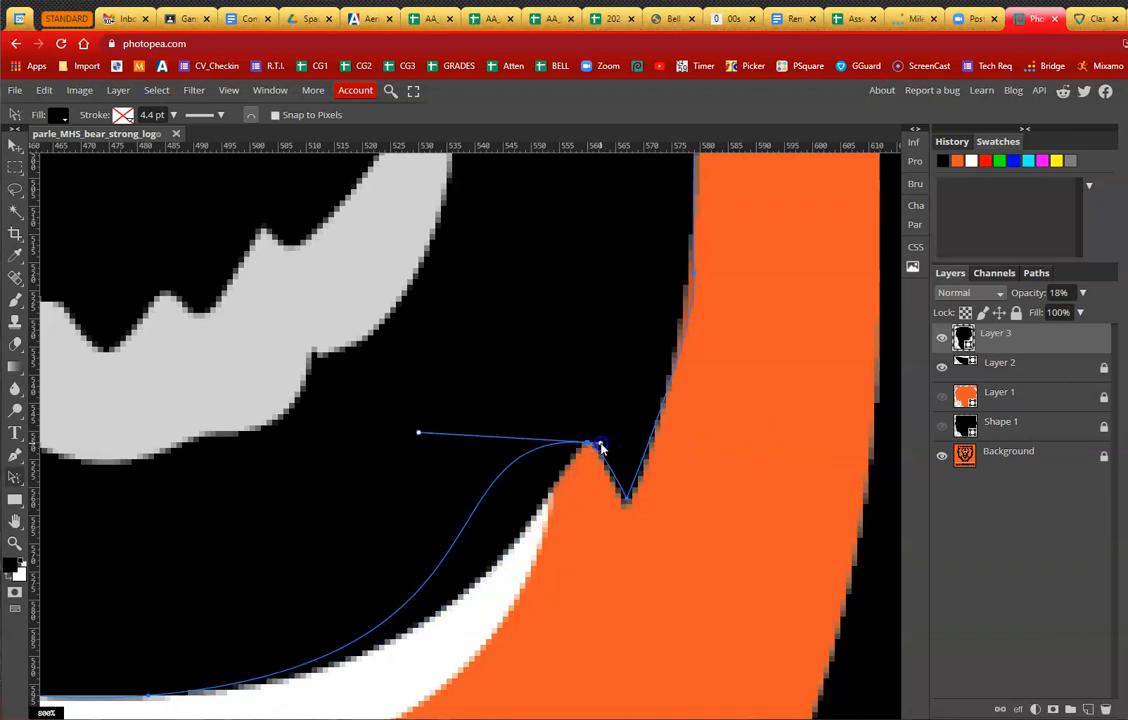
pyautogui.moveTo(418, 433); pyautogui.dragTo(553, 449)
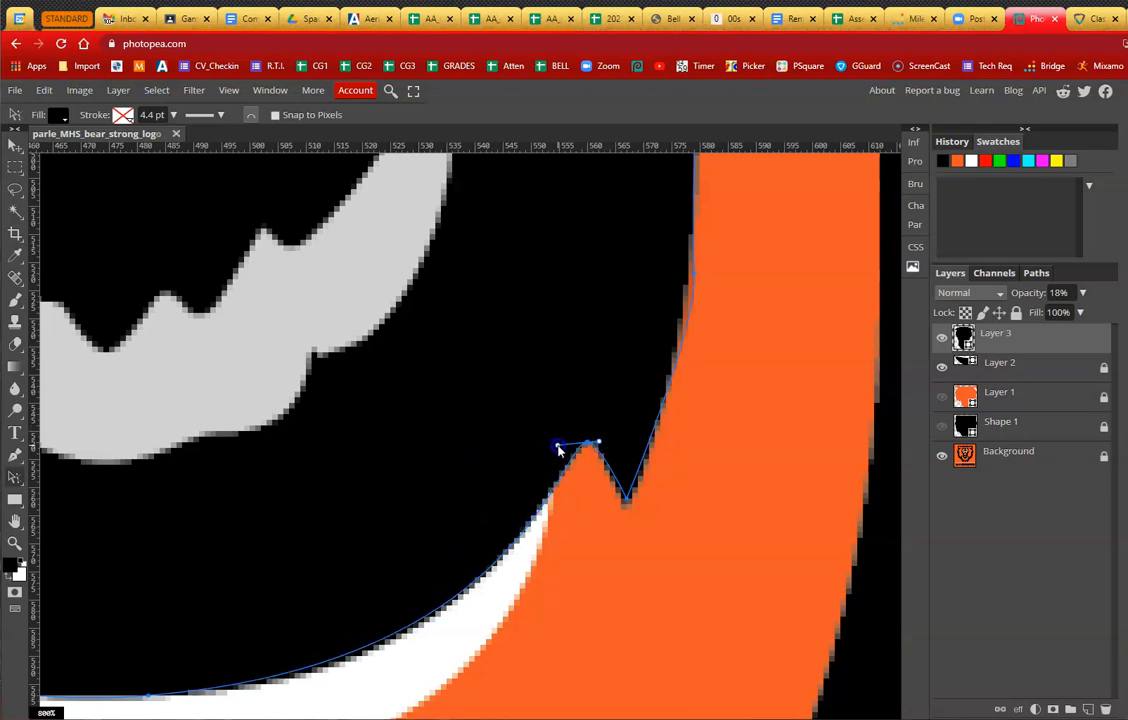
# Step: Convert the left jaw notch to a curved point and adjust its handles to follow the edge above the white crescent
pyautogui.moveTo(348, 524); pyautogui.dragTo(650, 443)
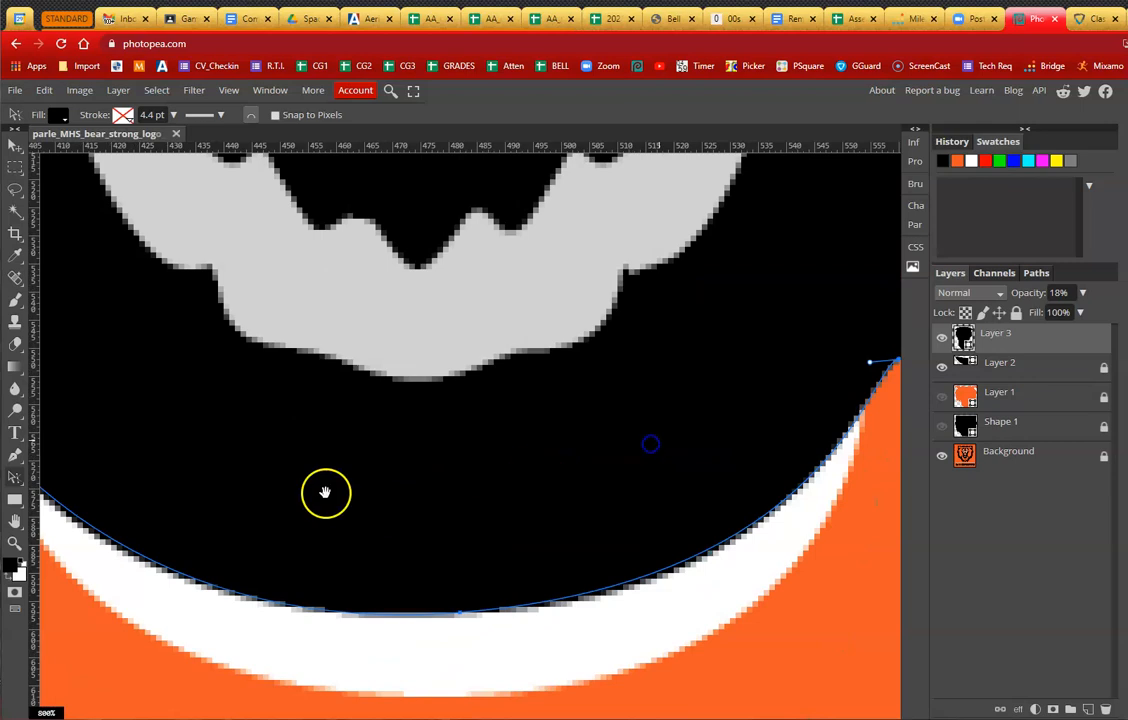
pyautogui.moveTo(325, 493); pyautogui.dragTo(574, 488)
pyautogui.moveTo(466, 486); pyautogui.dragTo(619, 545)
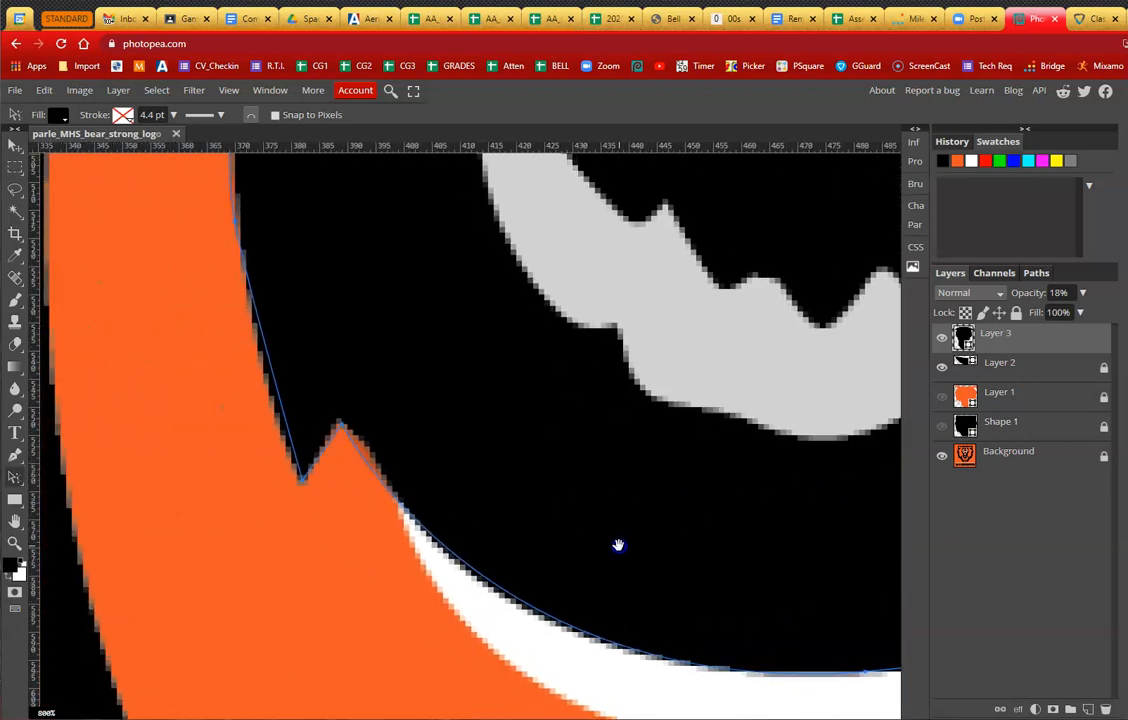
pyautogui.click(340, 427)
pyautogui.moveTo(174, 427); pyautogui.dragTo(326, 428)
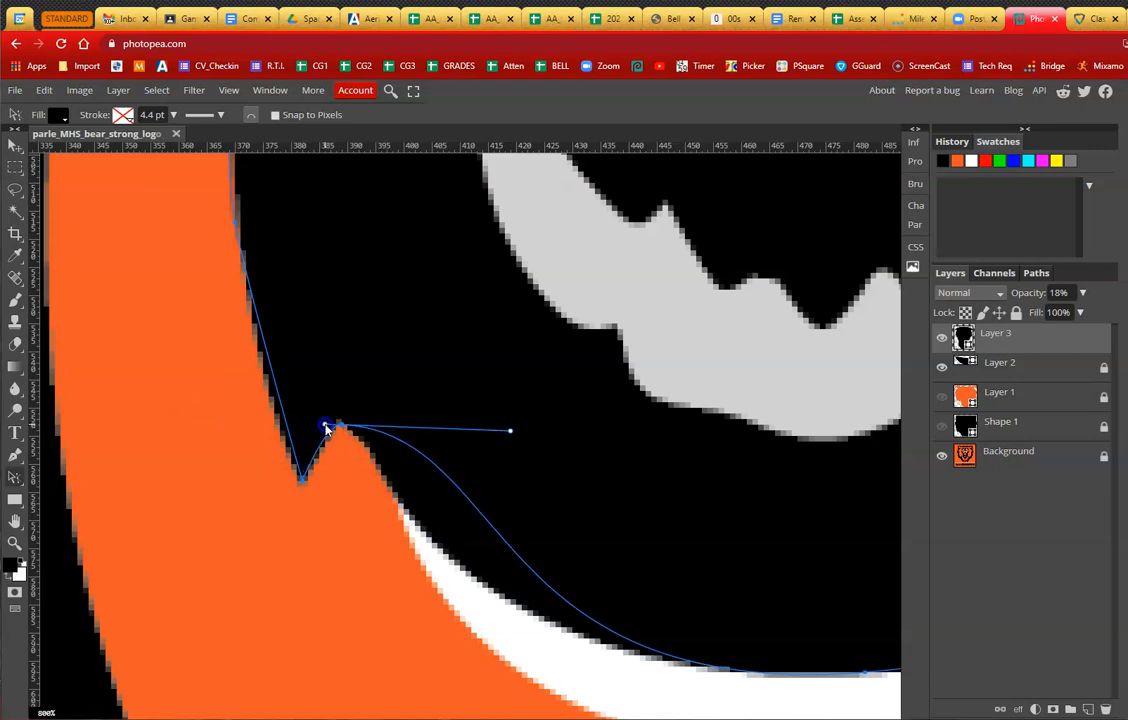
pyautogui.moveTo(510, 431); pyautogui.dragTo(365, 448)
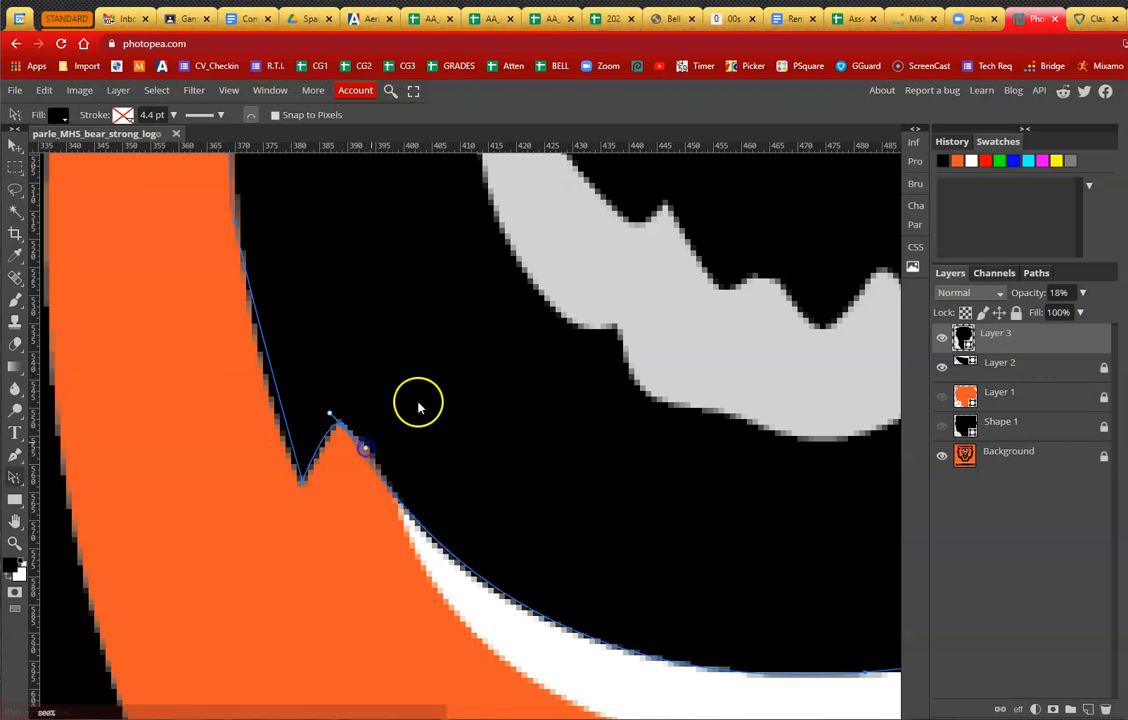
# Step: Adjust the left muzzle edge above the lower jaw fur point to follow the artwork's curve
pyautogui.moveTo(389, 307); pyautogui.dragTo(446, 418)
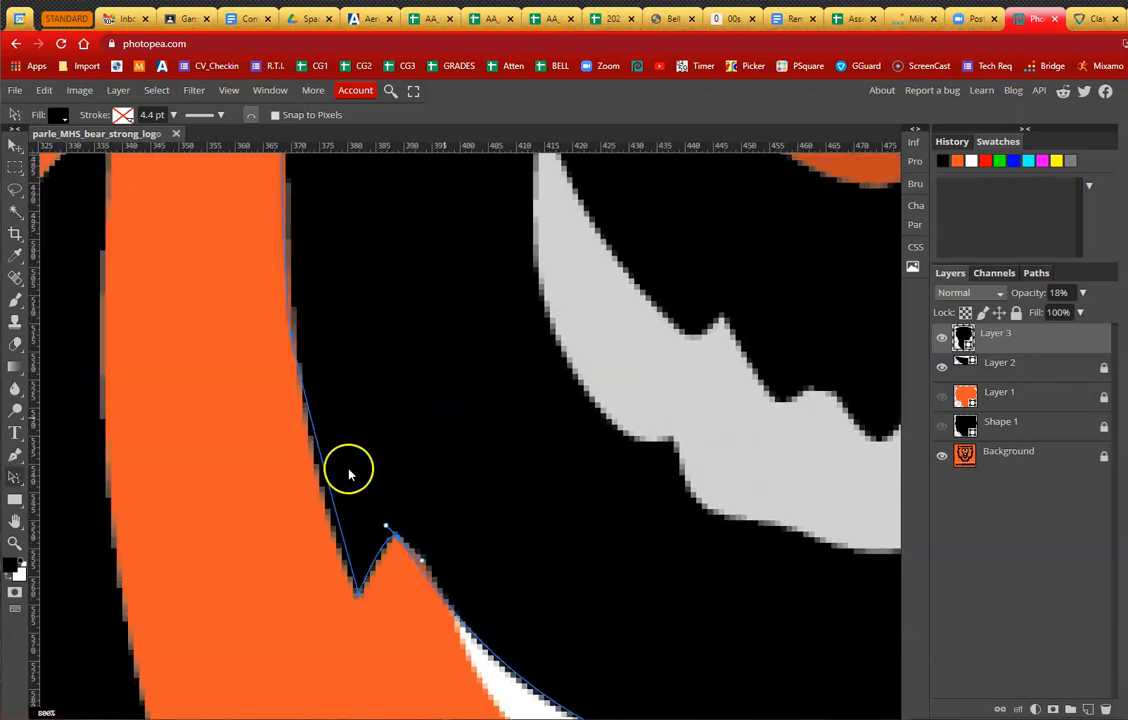
pyautogui.click(302, 394)
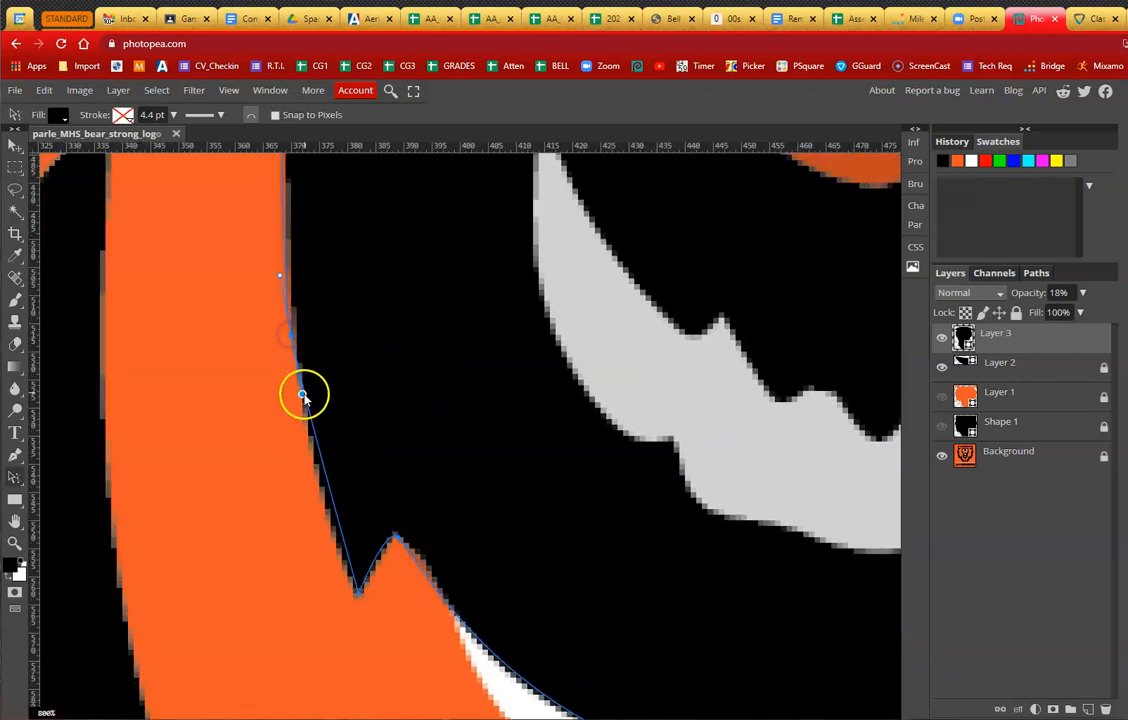
pyautogui.moveTo(312, 453); pyautogui.dragTo(584, 547)
# Step: Align the left cheek's fur tip with the artwork and extend the handle above it to bow the cheek edge outward
pyautogui.click(367, 617)
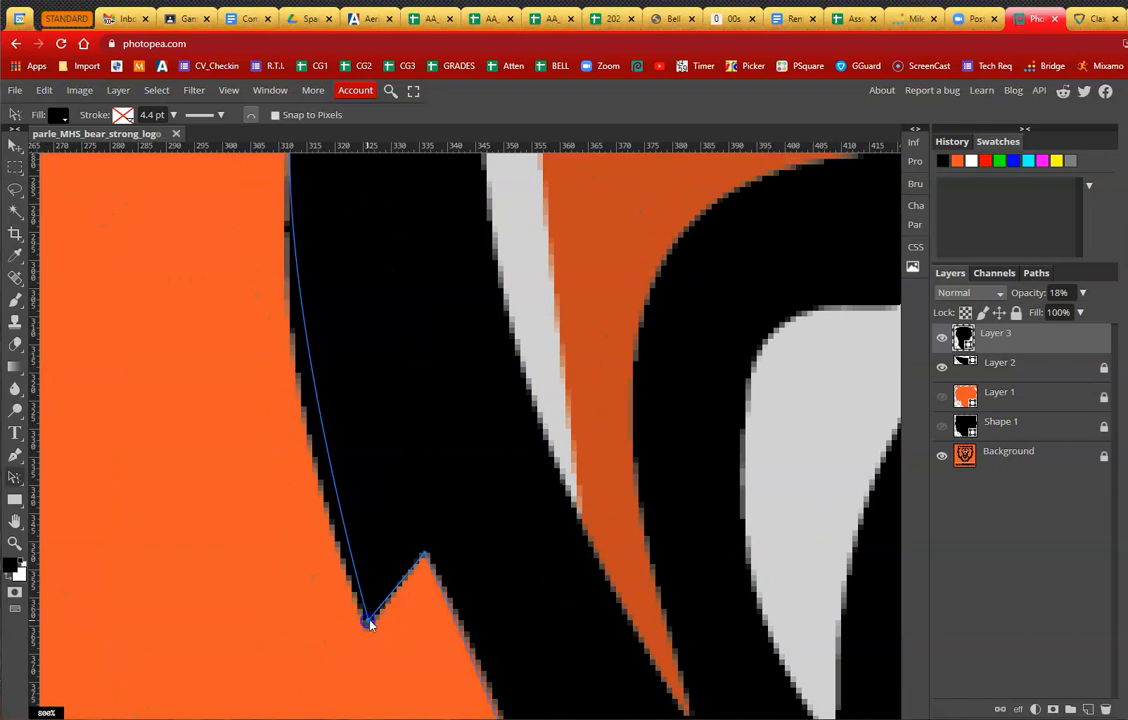
pyautogui.scroll(-2, 493, 496)
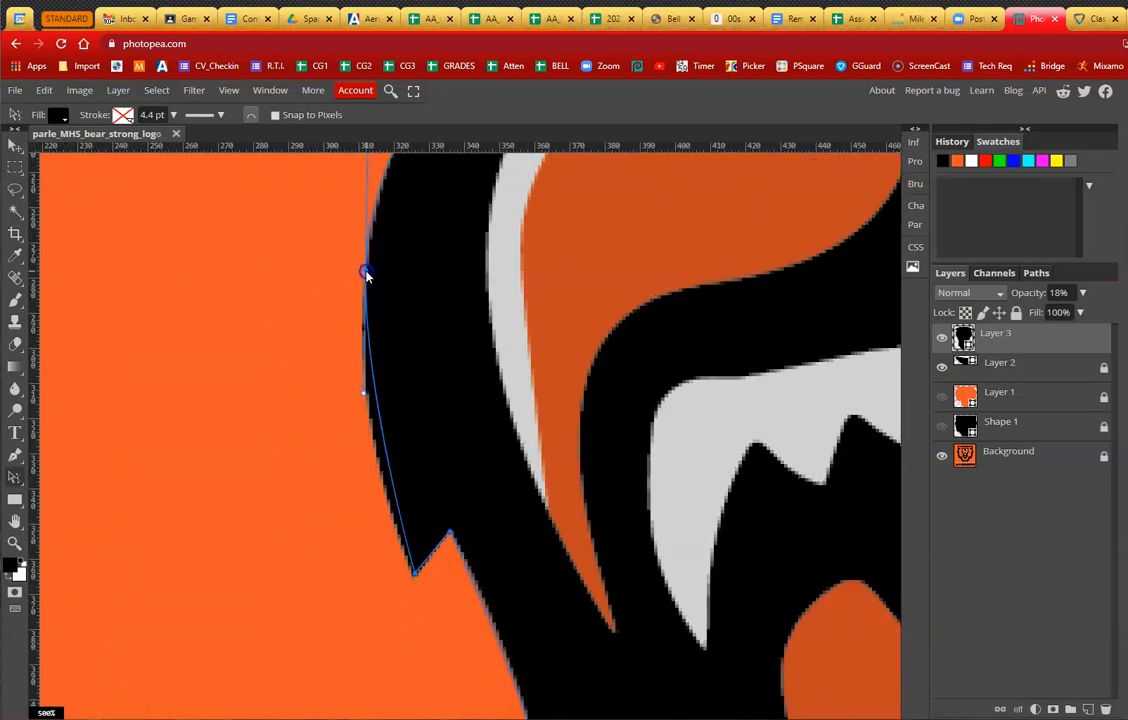
pyautogui.moveTo(364, 393); pyautogui.dragTo(363, 502)
# Step: Bend the upper edge of the larger left fur point on the brow outward to match the artwork
pyautogui.moveTo(511, 322); pyautogui.dragTo(519, 521)
pyautogui.moveTo(534, 364); pyautogui.dragTo(532, 398)
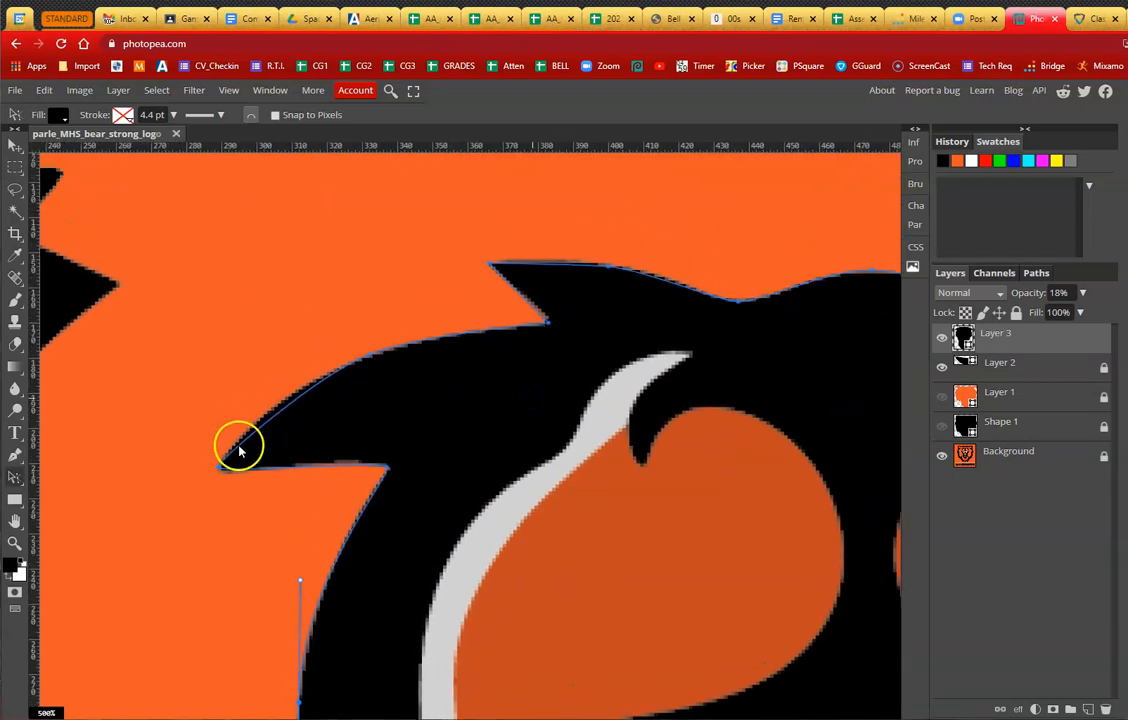
pyautogui.scroll(2, 250, 445)
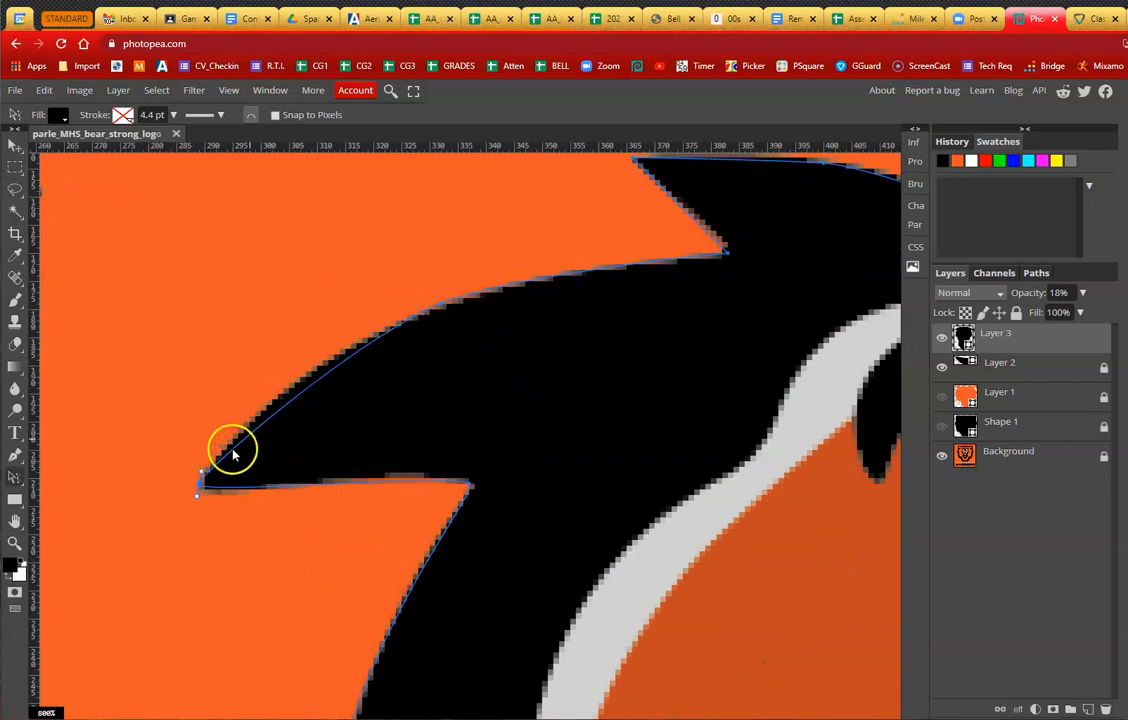
pyautogui.moveTo(201, 473); pyautogui.dragTo(211, 437)
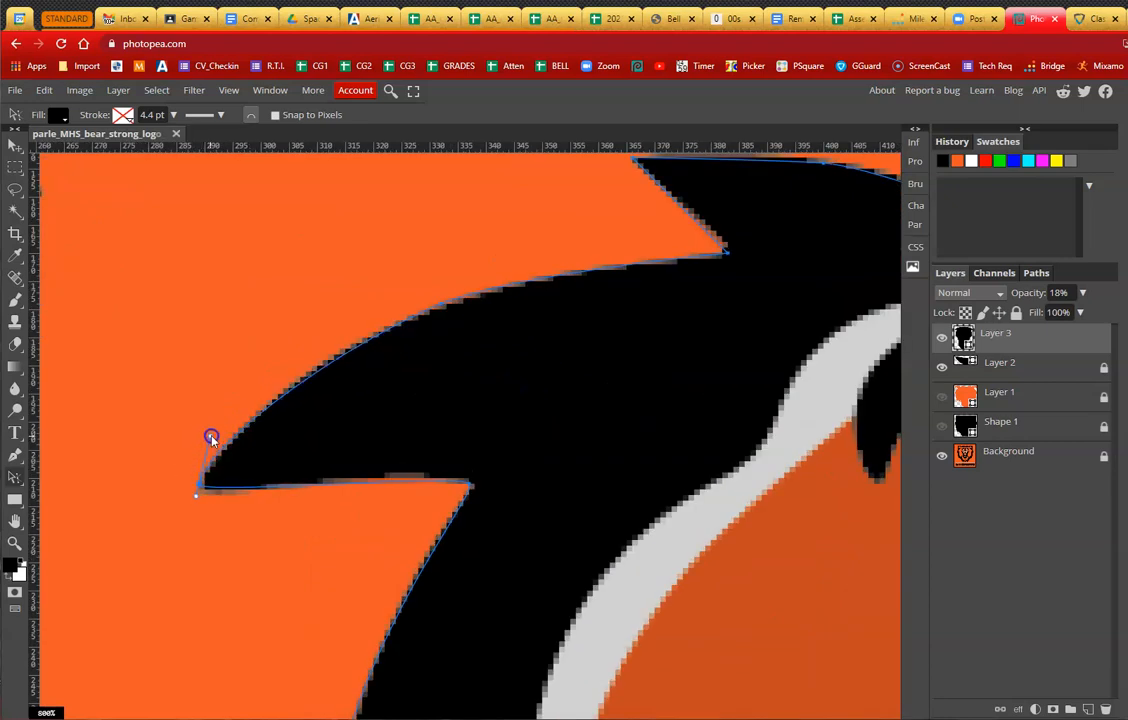
# Step: Restore the black brow and muzzle shape layer to 100% opacity and switch to the Move tool
pyautogui.moveTo(580, 333); pyautogui.dragTo(397, 511)
pyautogui.moveTo(577, 473); pyautogui.dragTo(310, 468)
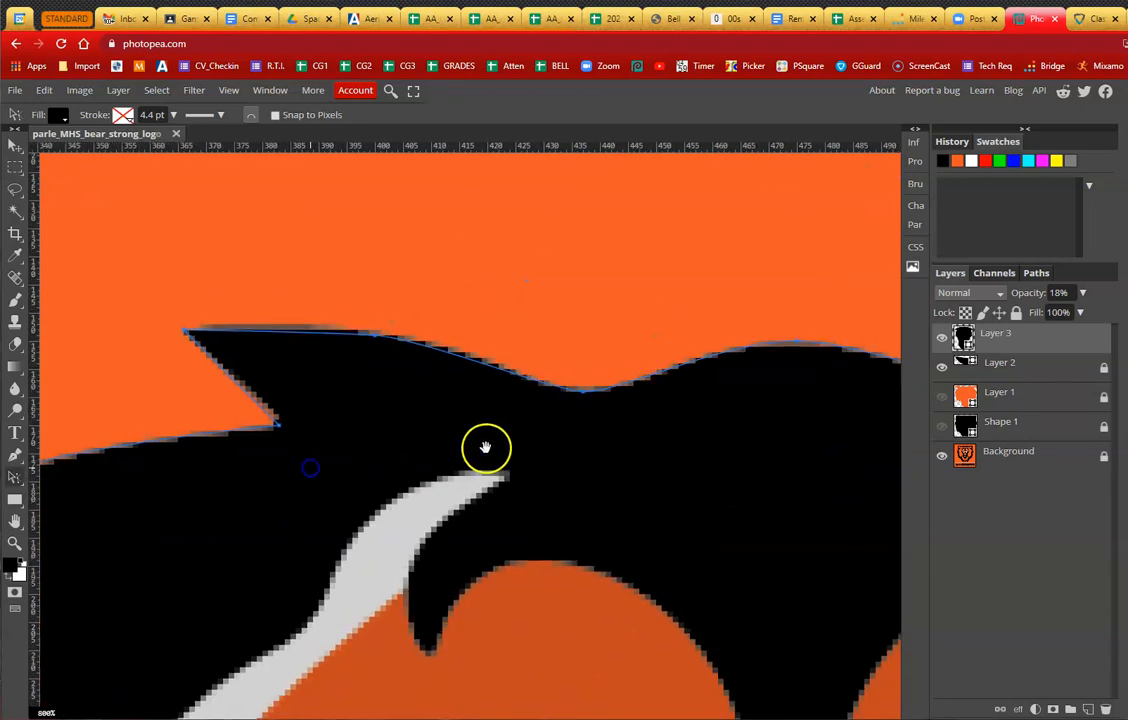
pyautogui.scroll(-3, 581, 434)
pyautogui.scroll(-5, 581, 434)
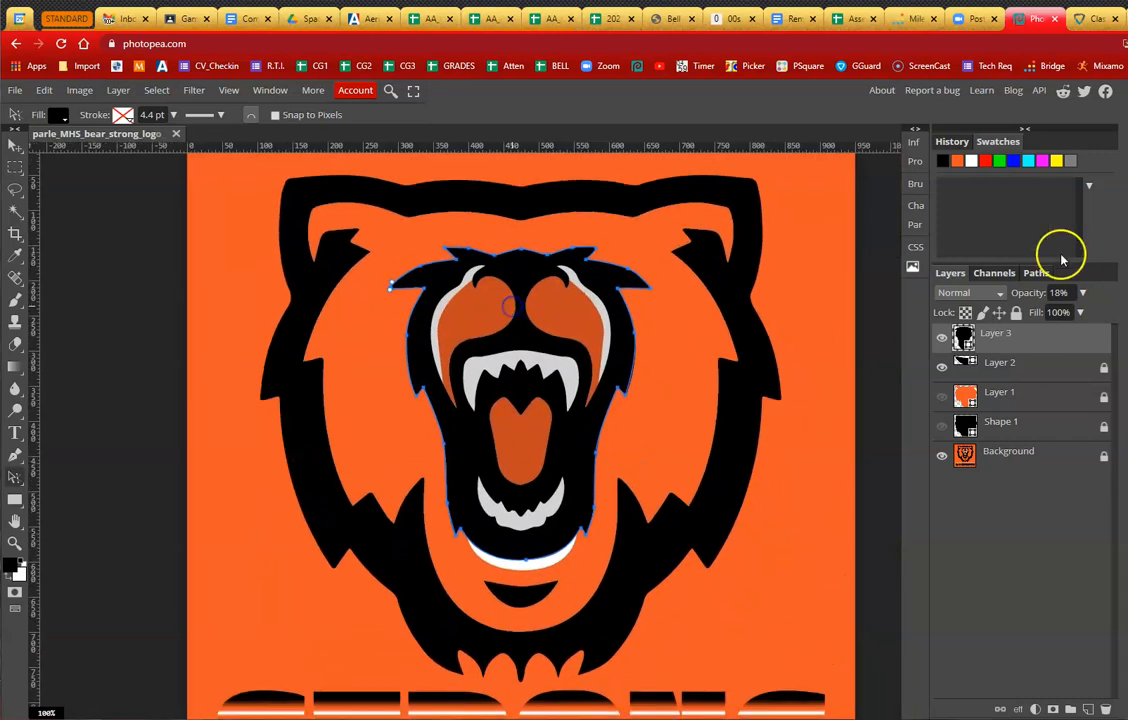
pyautogui.moveTo(1082, 293); pyautogui.dragTo(1115, 319)
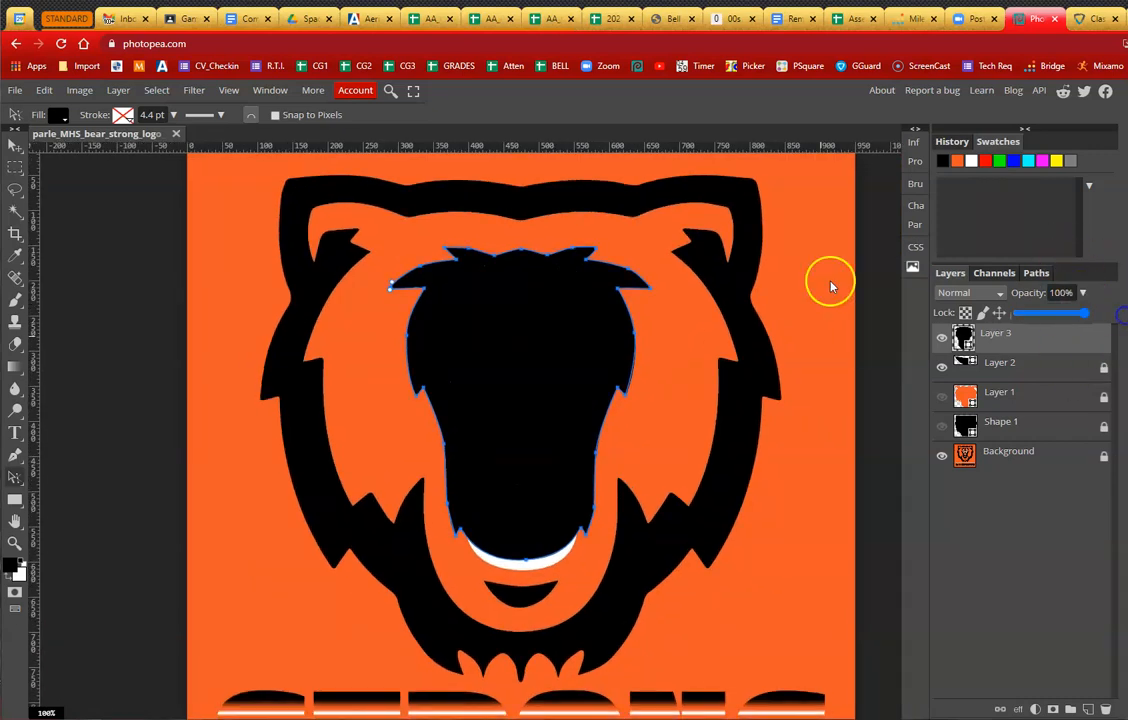
pyautogui.click(15, 145)
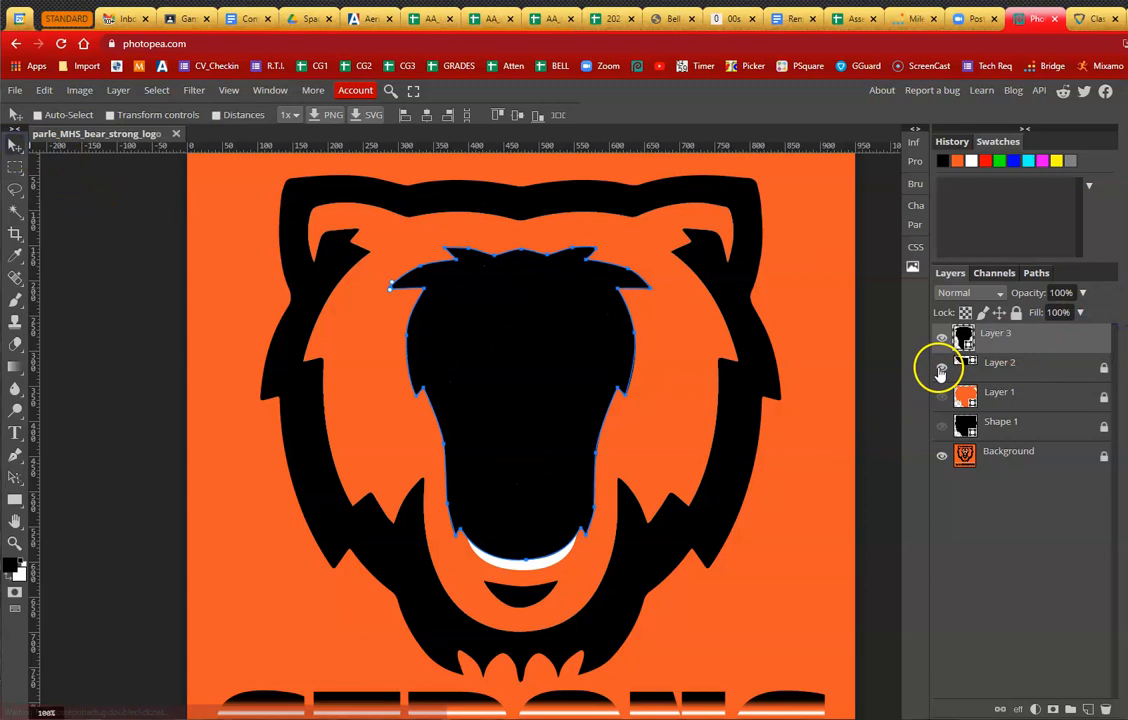
# Step: Make the traced shape layers visible and group all four into a folder named Shapes
pyautogui.click(941, 397)
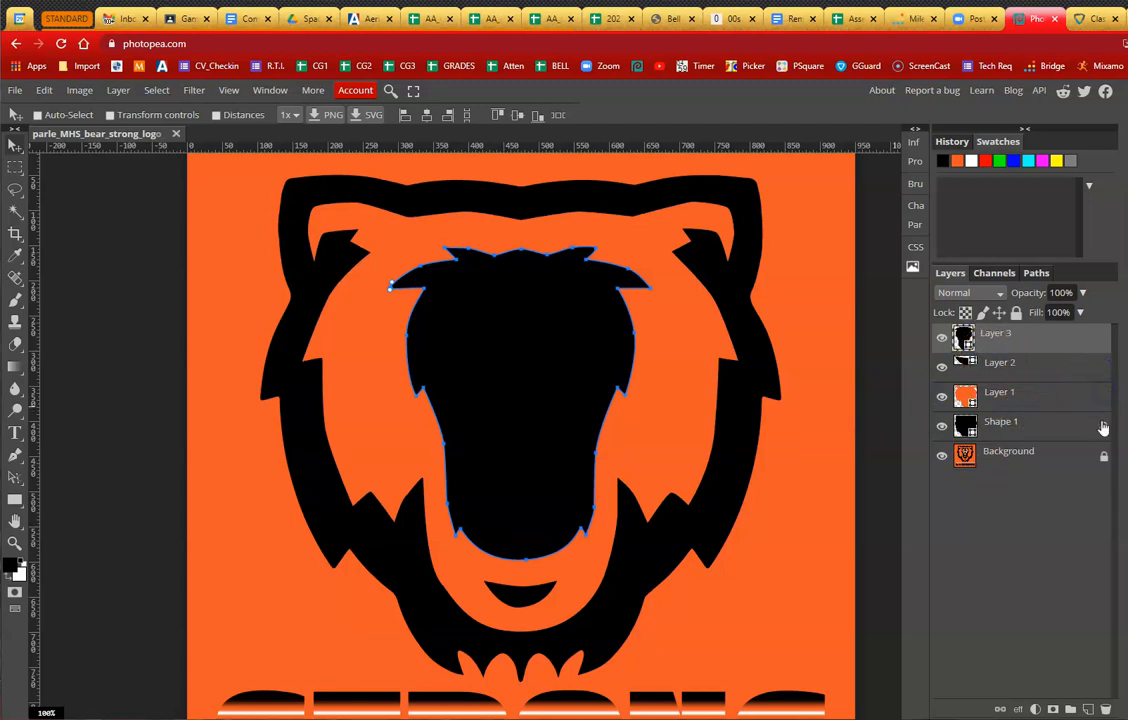
pyautogui.keyDown('shift'); pyautogui.click(1059, 432); pyautogui.keyUp('shift')
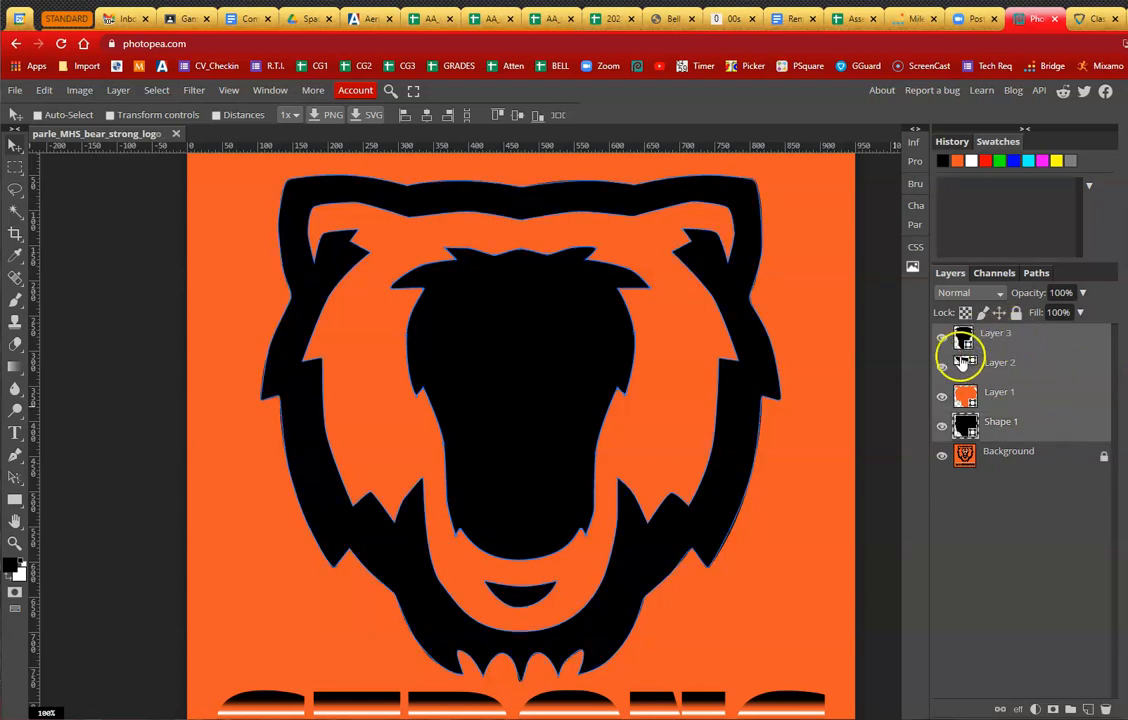
pyautogui.press('ctrl')
pyautogui.hotkey('ctrl', 'g')
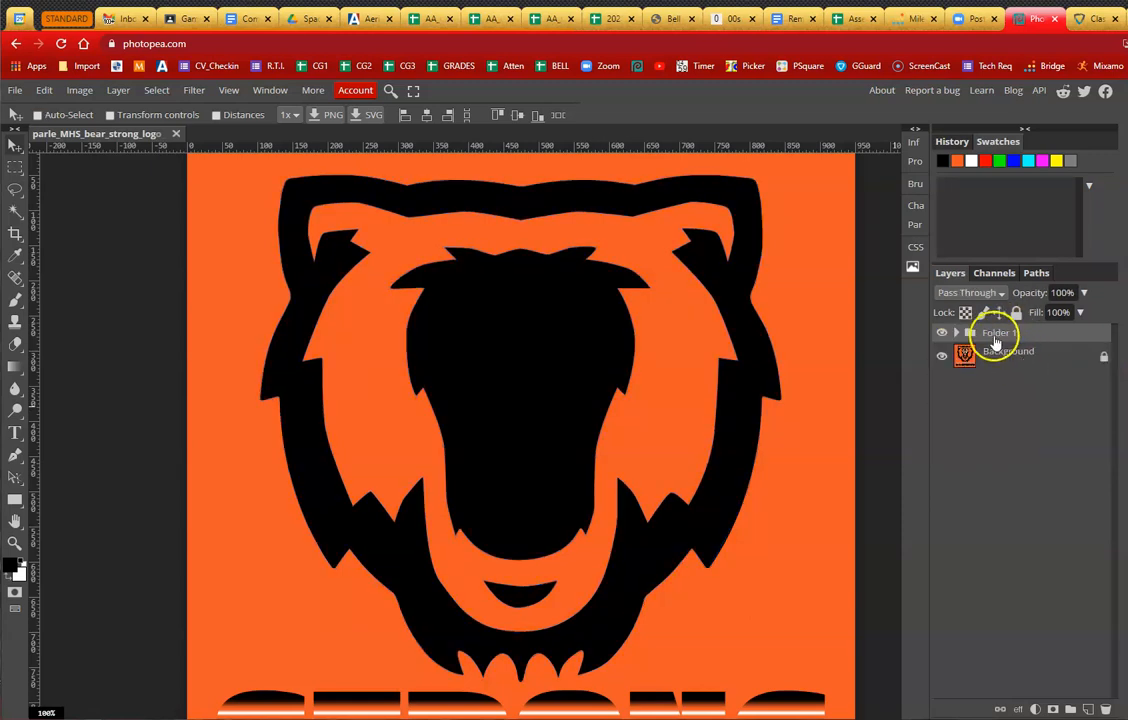
pyautogui.doubleClick(991, 333)
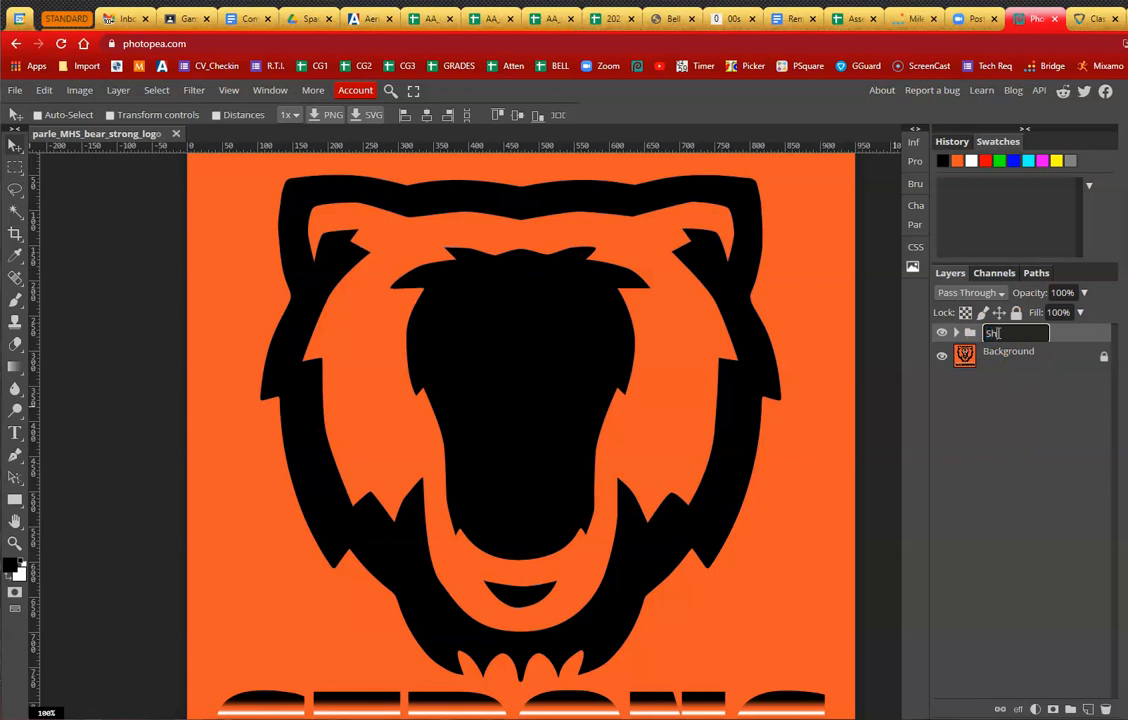
pyautogui.press('Return')
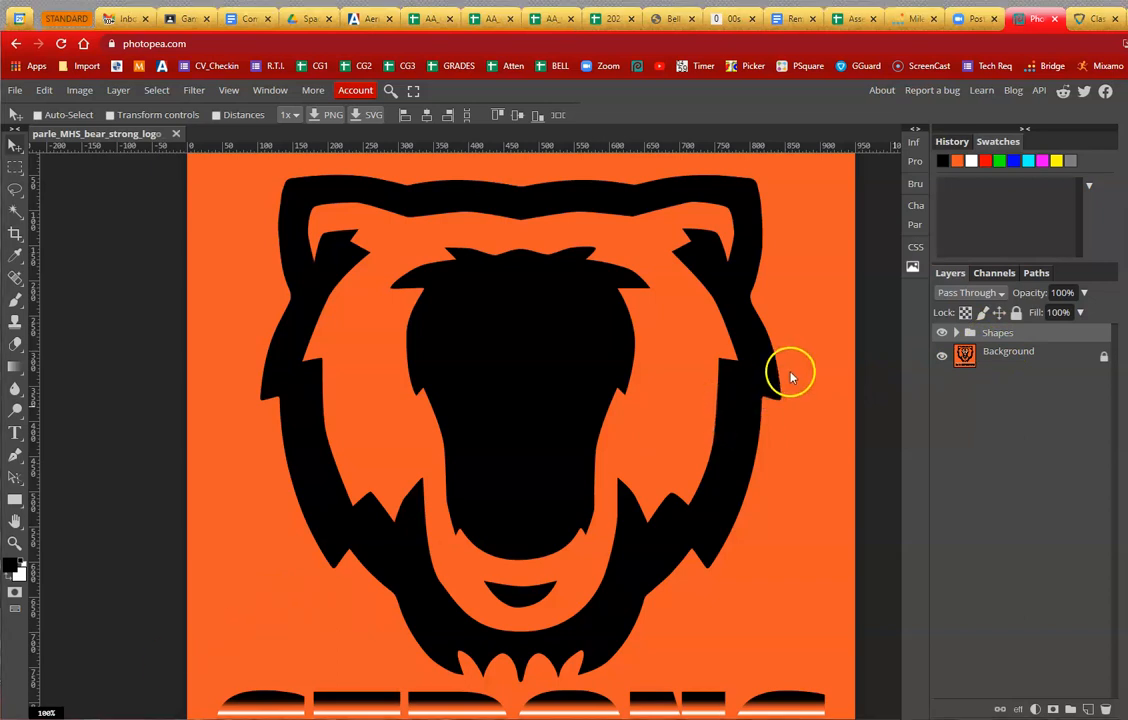
# Step: Switch the Shapes folder's visibility on and off to compare the tracing with the original logo, leaving the folder hidden
pyautogui.click(940, 335)
pyautogui.click(940, 335)
pyautogui.click(940, 335)
pyautogui.click(940, 335)
pyautogui.click(940, 335)
pyautogui.click(940, 335)
pyautogui.click(940, 335)
pyautogui.click(940, 335)
pyautogui.click(940, 335)
pyautogui.click(940, 335)
pyautogui.click(940, 335)
pyautogui.click(940, 335)
pyautogui.click(940, 335)
pyautogui.click(940, 335)
pyautogui.click(940, 335)
pyautogui.click(940, 335)
pyautogui.click(940, 335)
pyautogui.click(940, 335)
pyautogui.click(940, 335)
pyautogui.click(940, 335)
pyautogui.click(940, 335)
pyautogui.click(940, 335)
pyautogui.click(940, 335)
pyautogui.click(940, 335)
pyautogui.click(940, 335)
pyautogui.click(940, 335)
pyautogui.click(940, 335)
pyautogui.click(988, 335)
pyautogui.click(940, 335)
pyautogui.click(940, 335)
# Step: Examine the original logo's muzzle patches, white edges and teeth up close, comparing them with the Shapes folder shown and hidden
pyautogui.scroll(3, 612, 378)
pyautogui.scroll(-1, 612, 378)
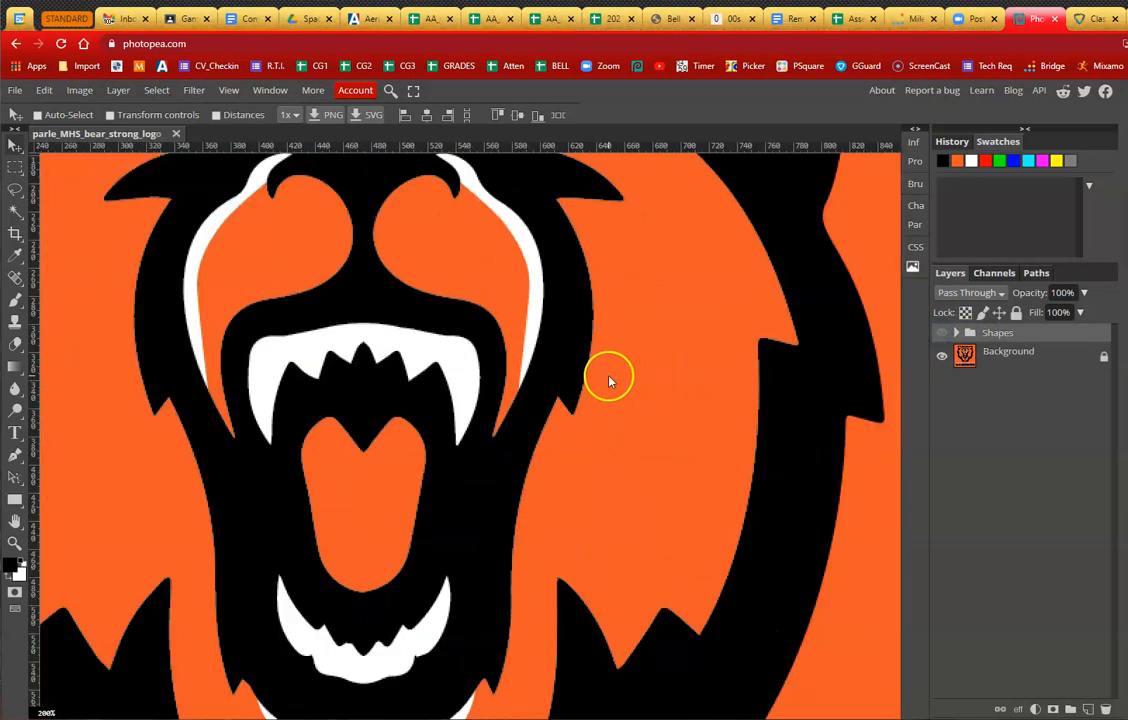
pyautogui.scroll(-2, 529, 372)
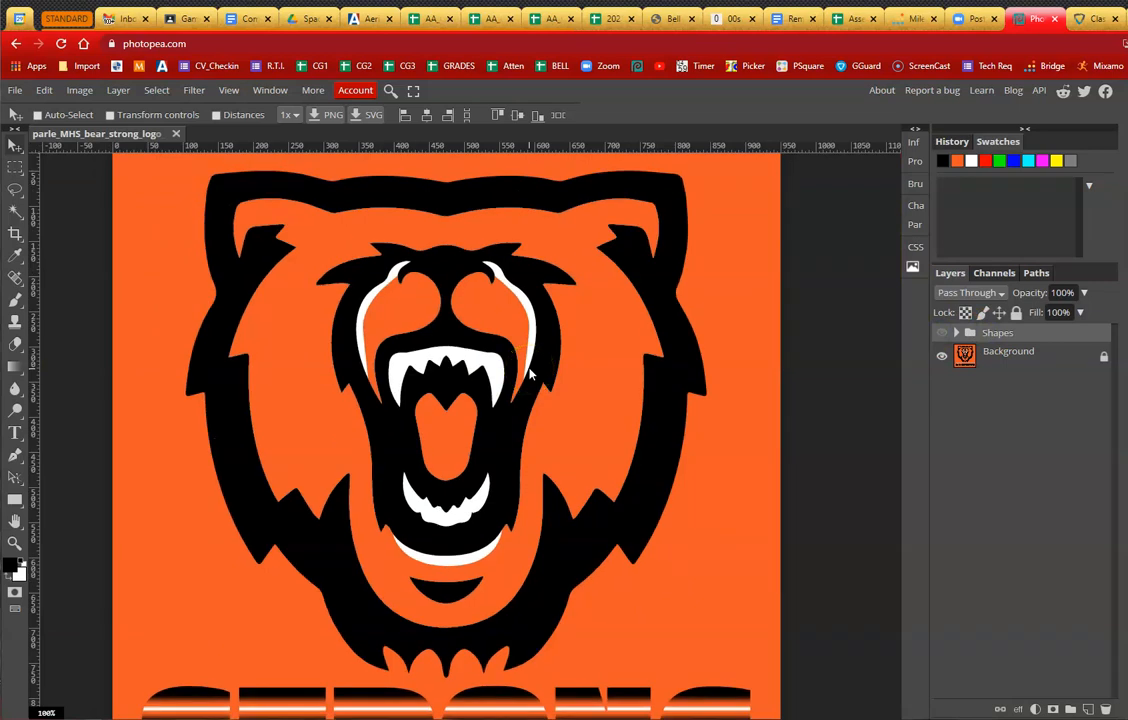
pyautogui.click(519, 365)
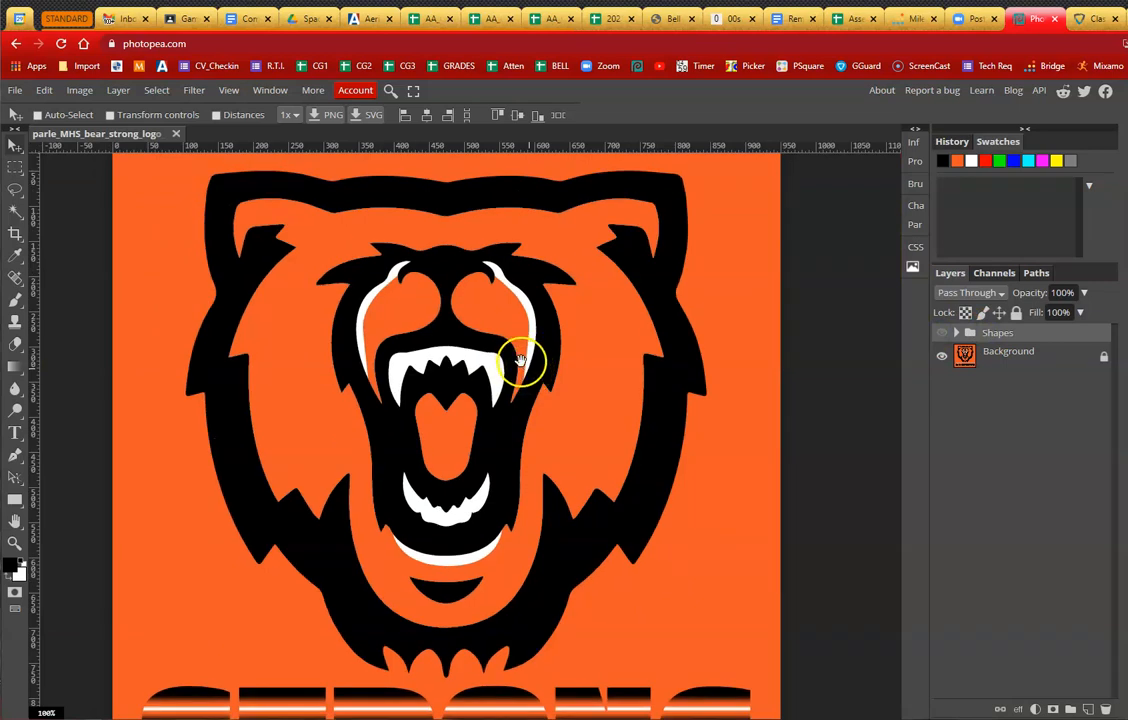
pyautogui.moveTo(520, 362); pyautogui.dragTo(577, 379)
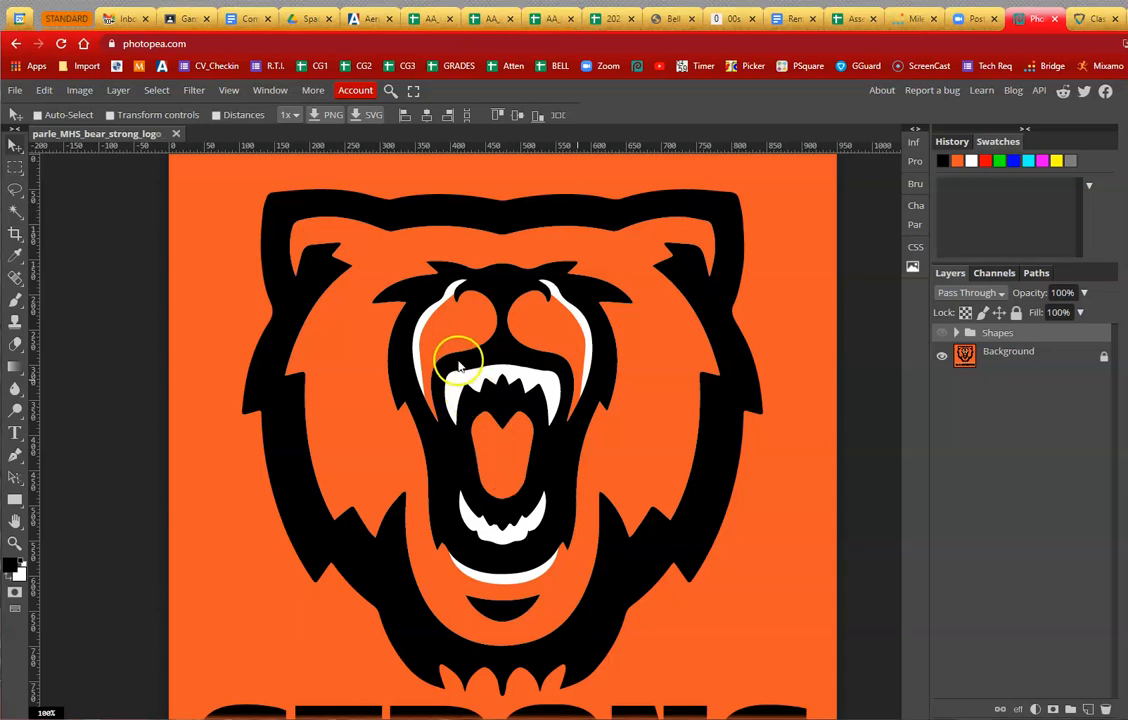
pyautogui.scroll(3, 460, 355)
pyautogui.scroll(3, 481, 453)
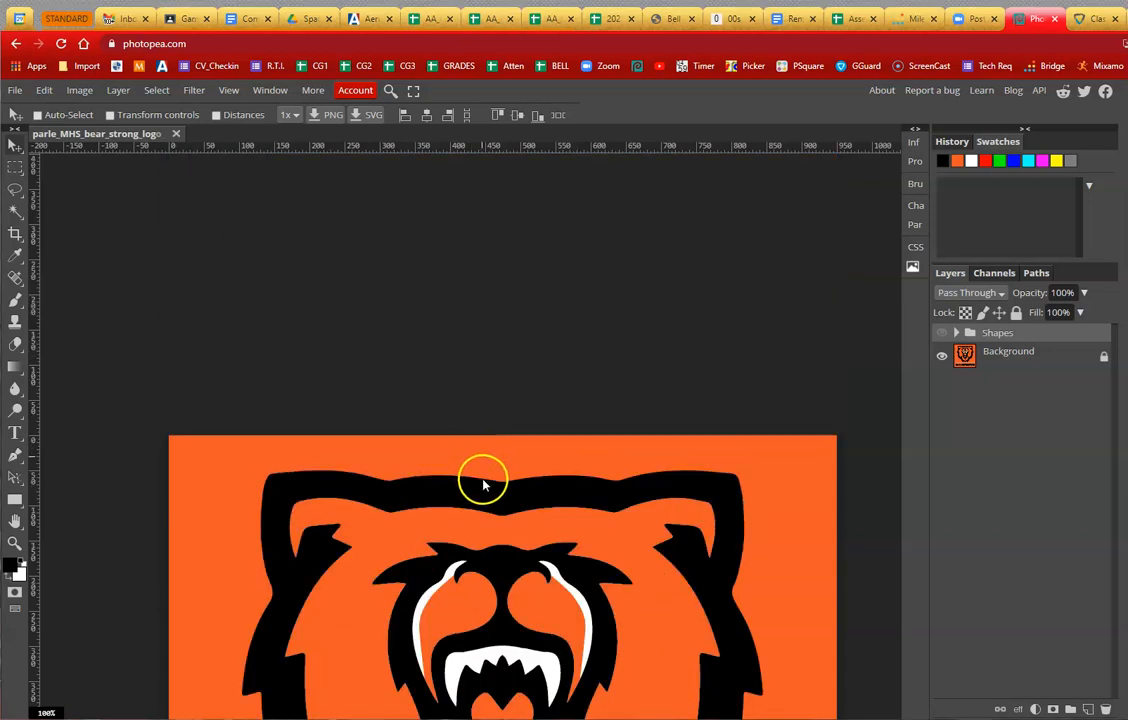
pyautogui.scroll(-3, 484, 470)
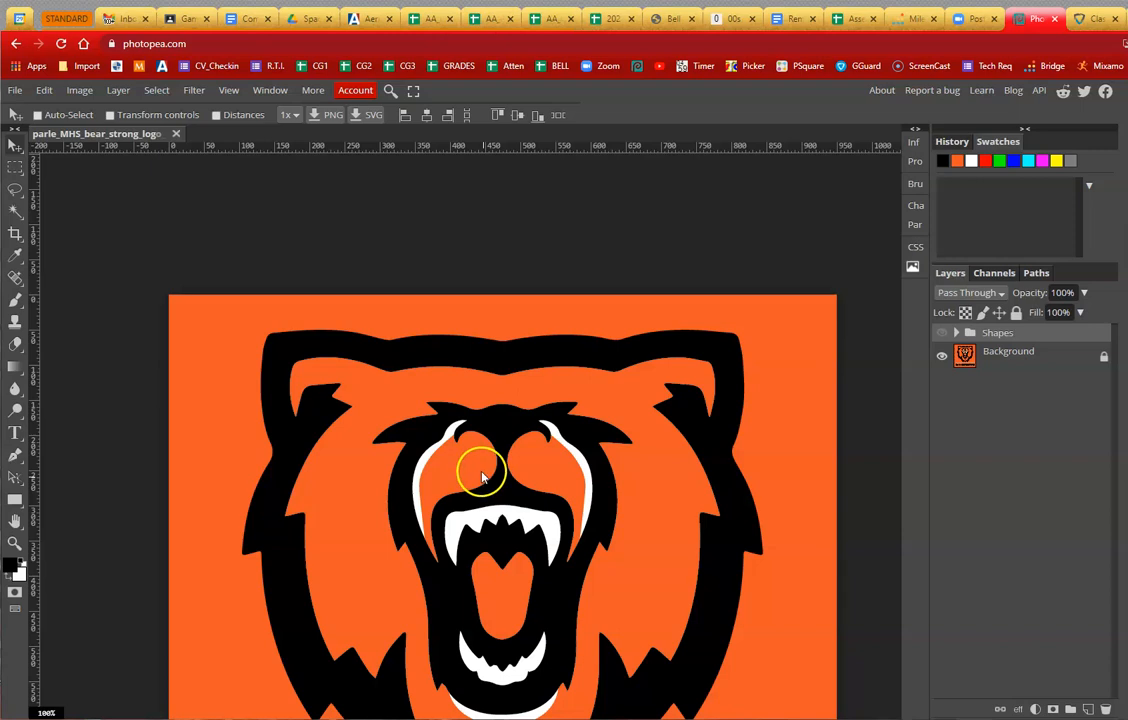
pyautogui.scroll(4, 465, 503)
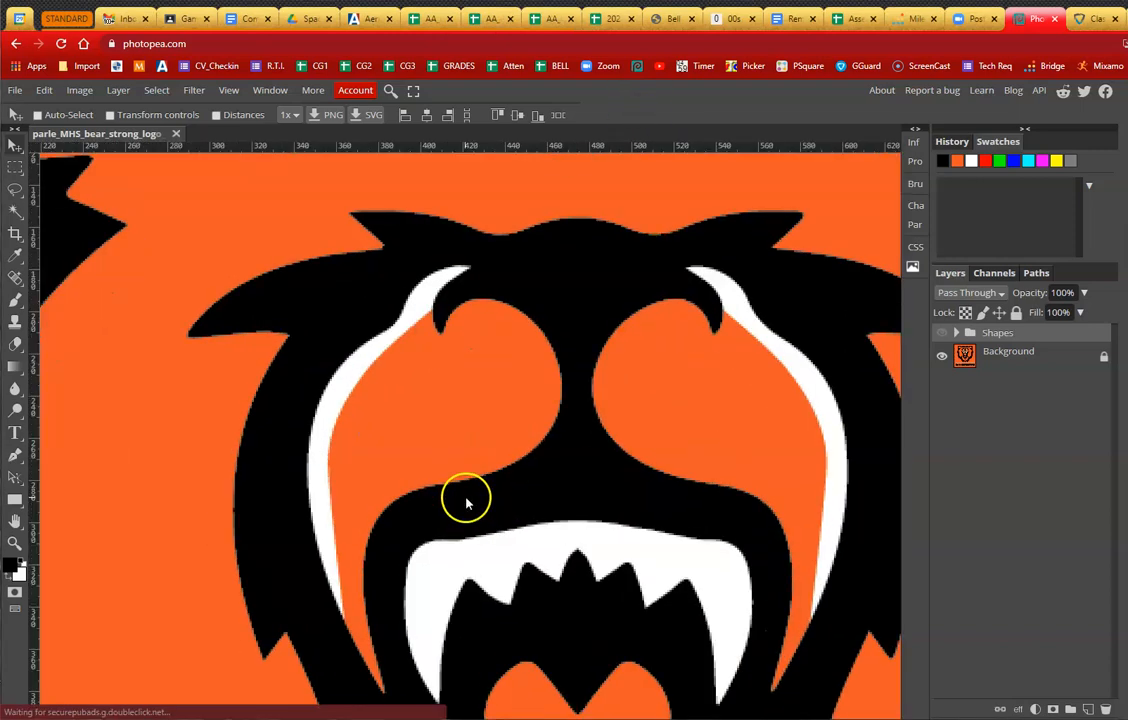
pyautogui.scroll(-1, 485, 434)
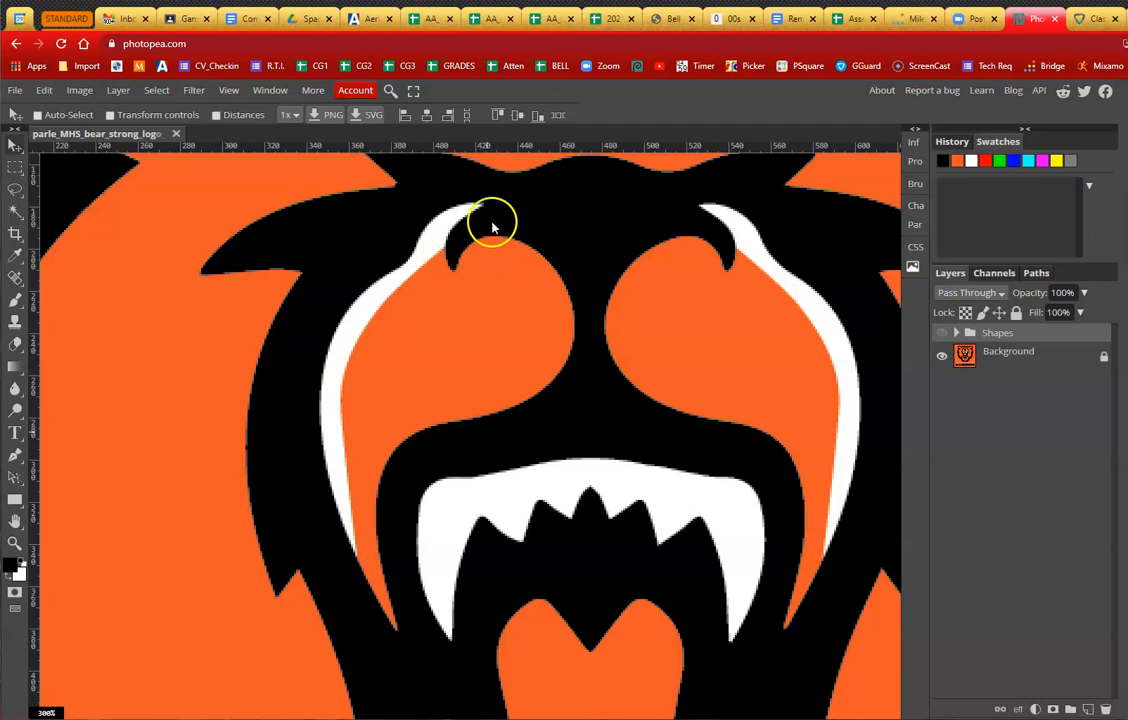
pyautogui.click(942, 335)
pyautogui.click(942, 334)
pyautogui.click(942, 334)
pyautogui.click(942, 334)
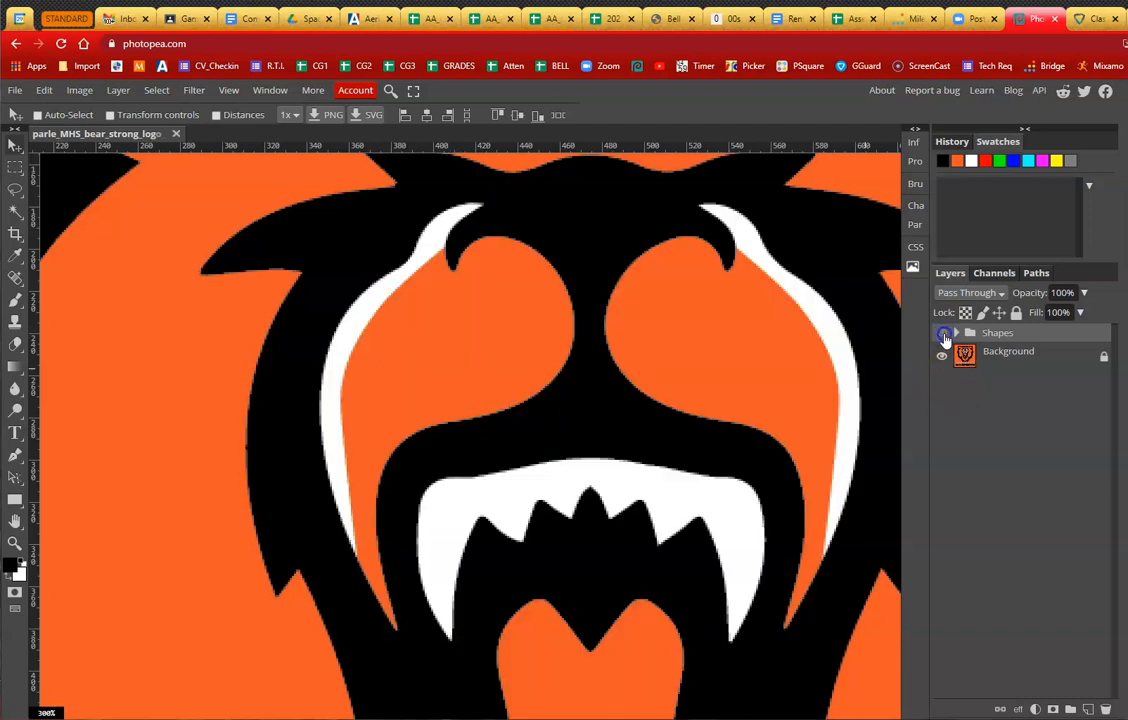
# Step: On a new layer, trace the upper outer edge of the left muzzle patch with the Pen tool and set 21% opacity
pyautogui.click(1088, 708)
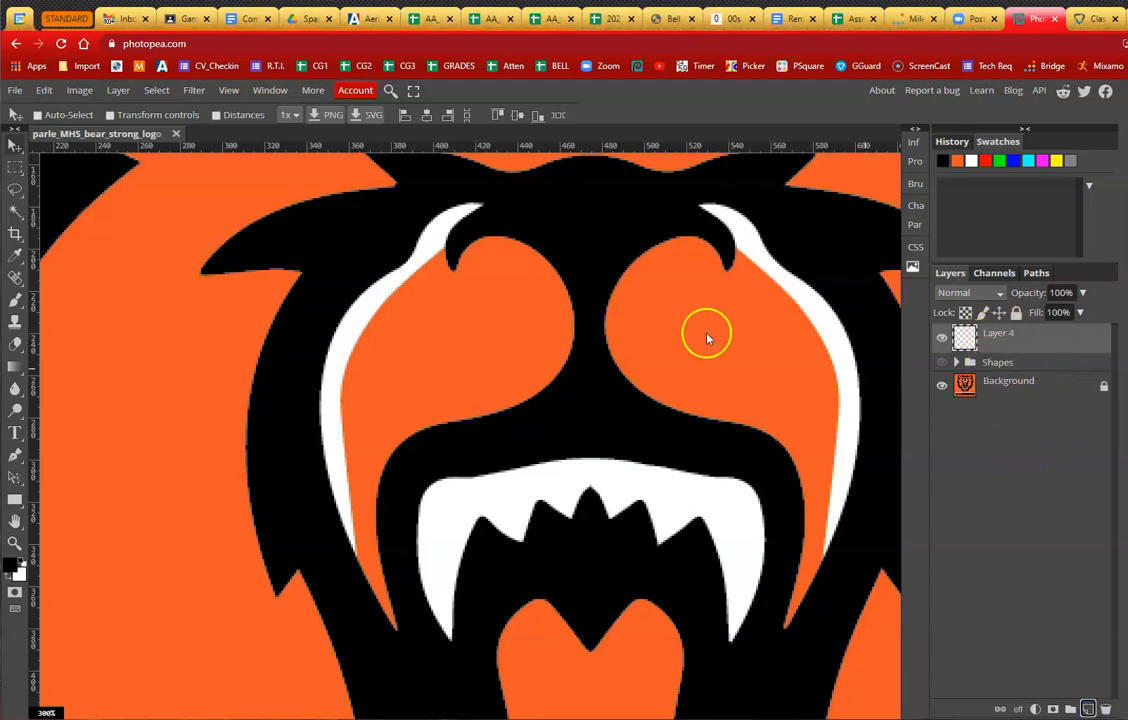
pyautogui.click(15, 458)
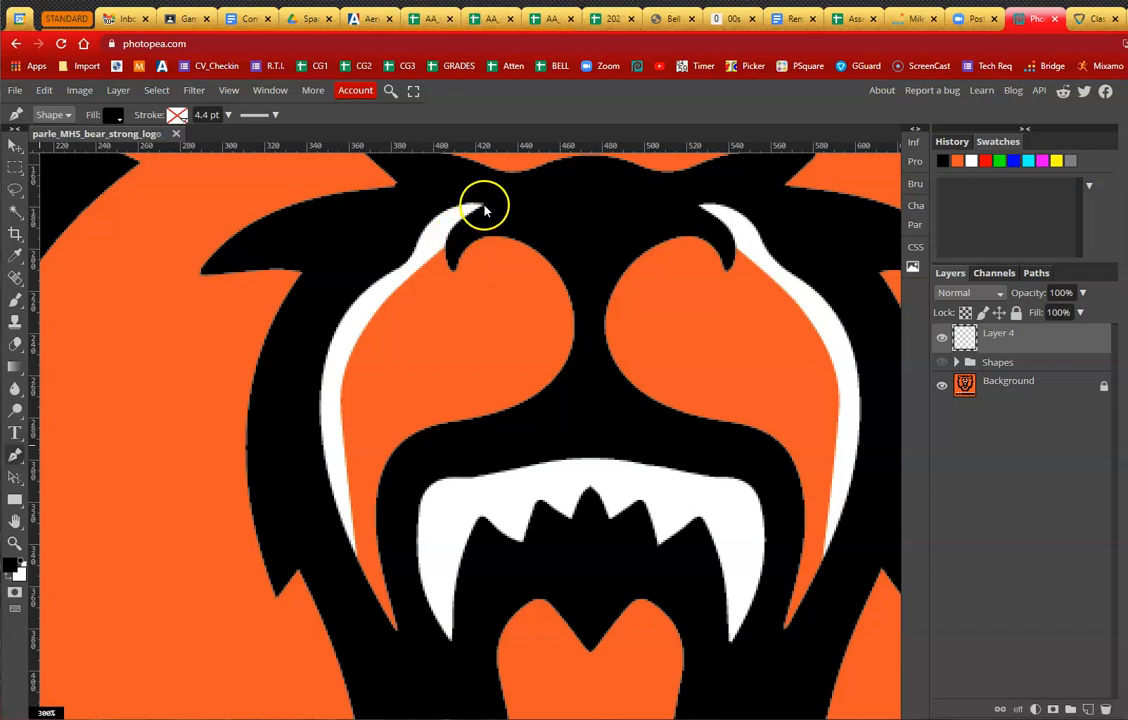
pyautogui.click(437, 215)
pyautogui.click(411, 261)
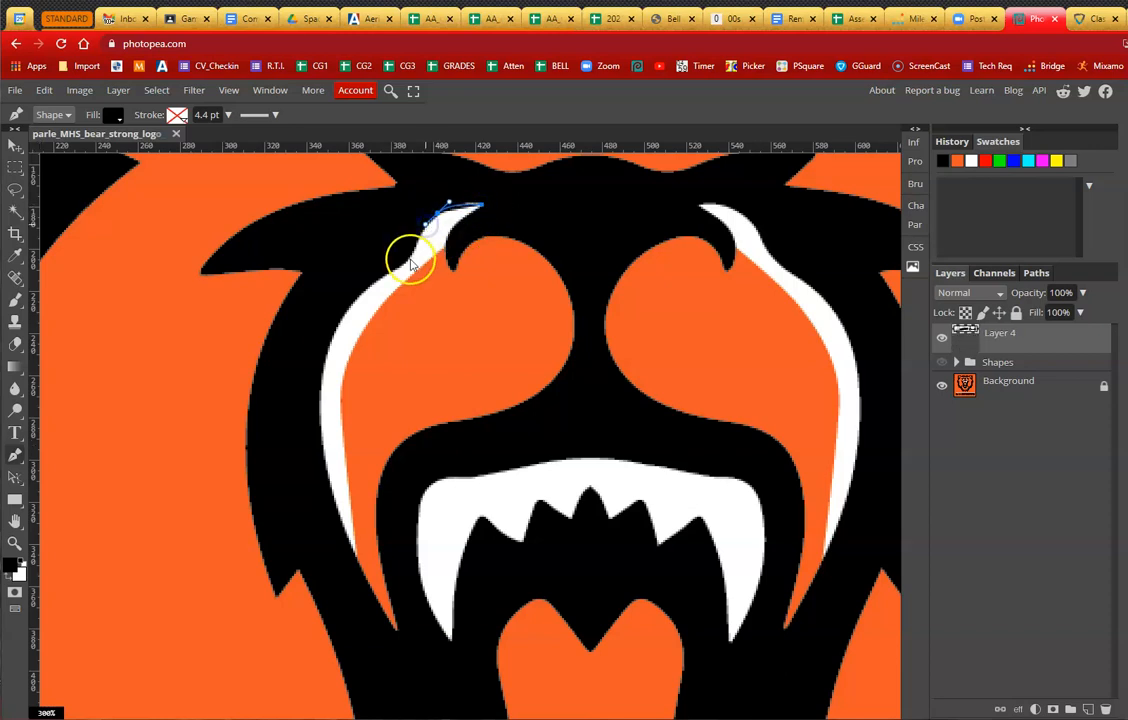
pyautogui.click(400, 268)
pyautogui.click(396, 272)
pyautogui.click(1082, 292)
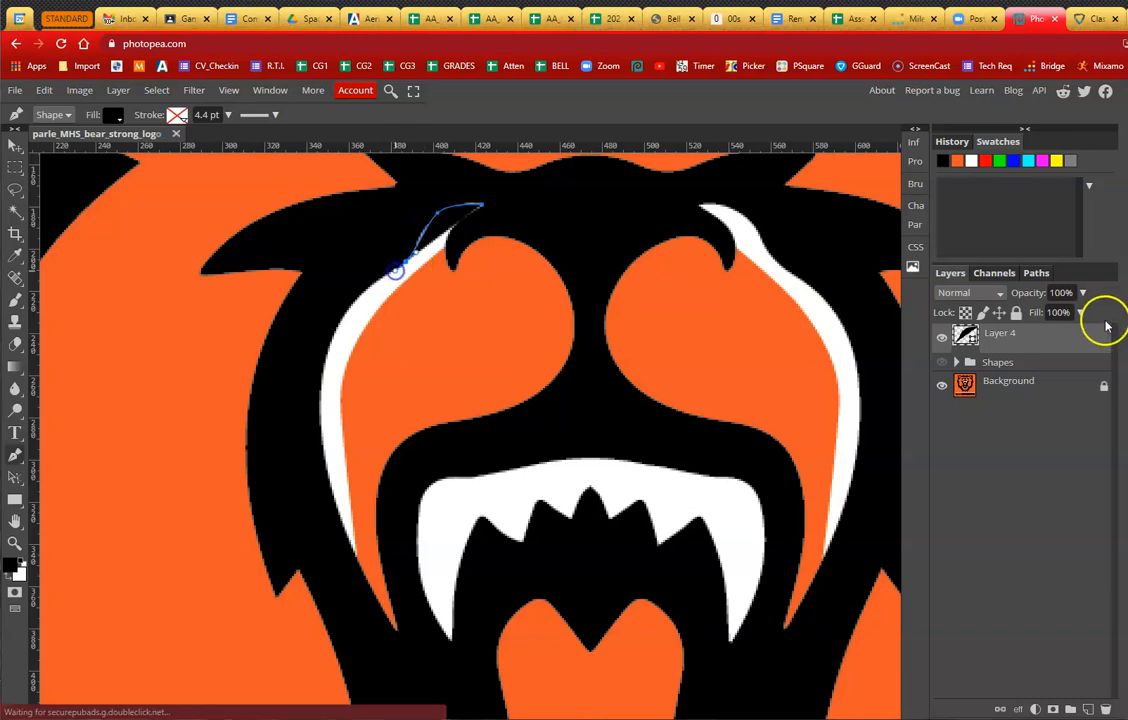
pyautogui.moveTo(1085, 313); pyautogui.dragTo(1032, 315)
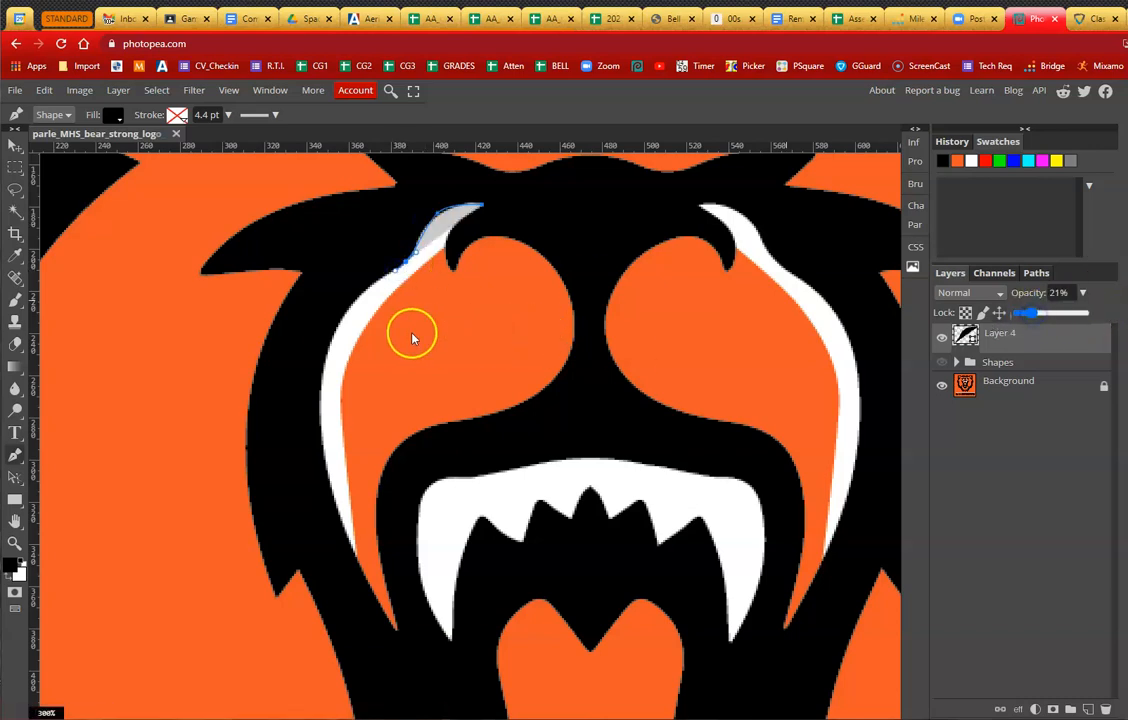
# Step: Continue the path down the white strip's outer edge to the patch's lower tip and up its inner edge
pyautogui.moveTo(326, 360); pyautogui.dragTo(322, 402)
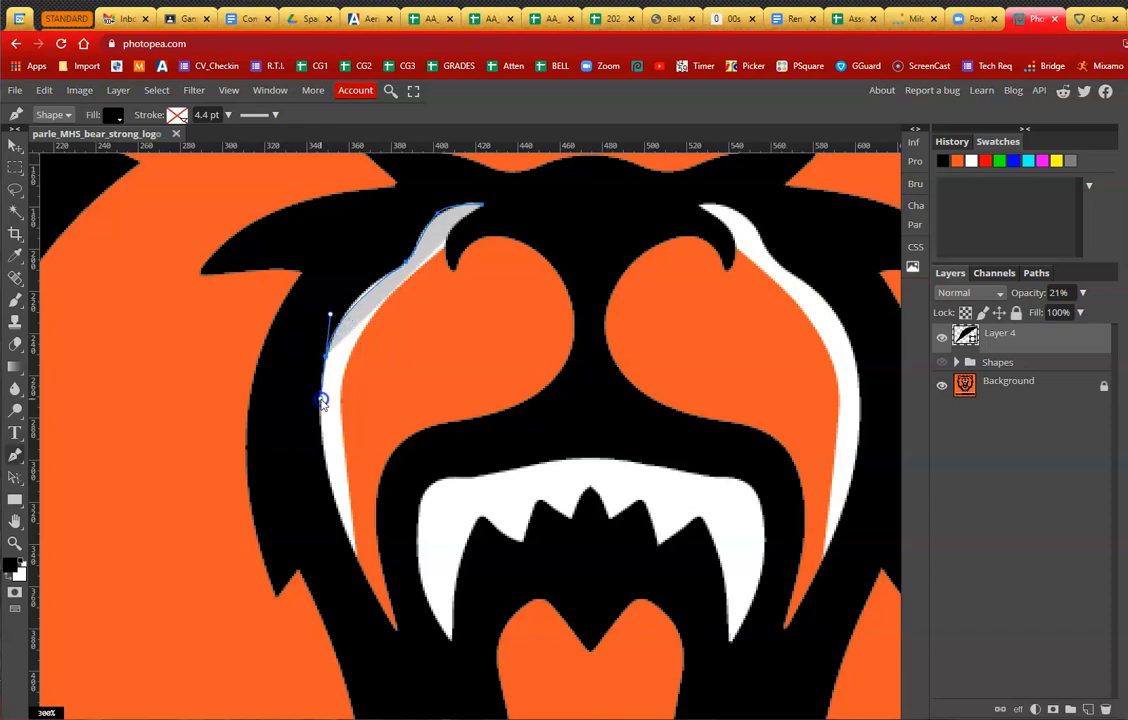
pyautogui.click(352, 553)
pyautogui.moveTo(367, 578); pyautogui.dragTo(367, 577)
pyautogui.moveTo(396, 635); pyautogui.dragTo(389, 461)
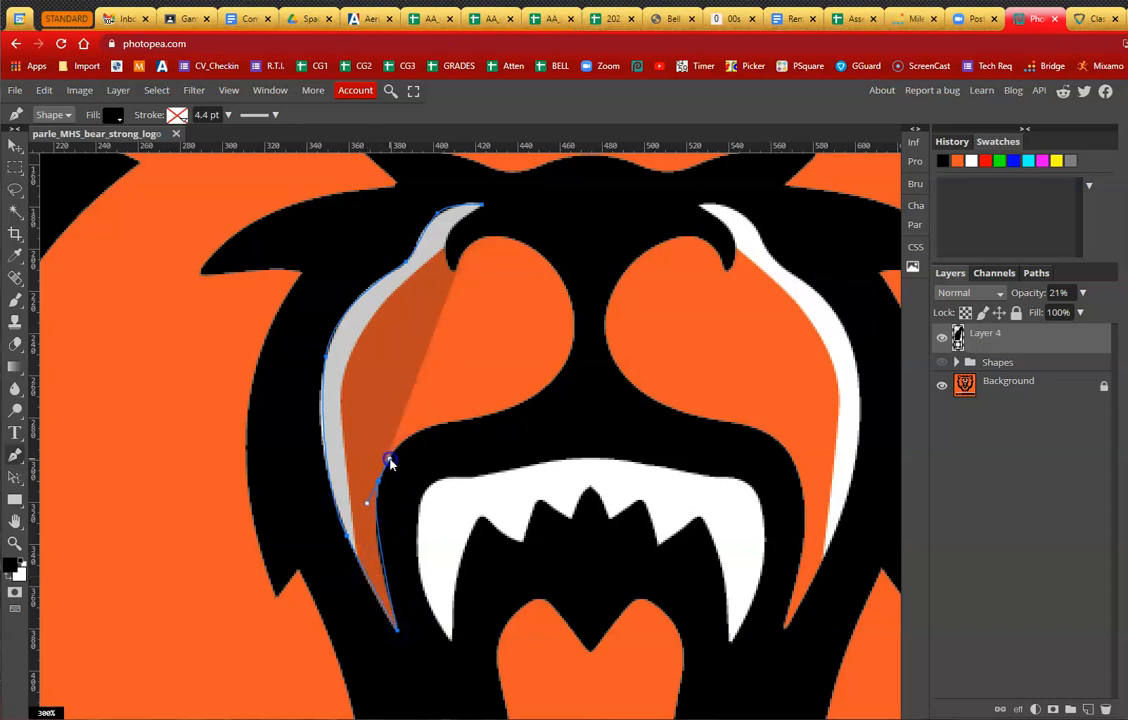
# Step: Trace the rounded inner side of the left muzzle patch and close the path around the black hook at its top
pyautogui.moveTo(484, 416); pyautogui.dragTo(548, 409)
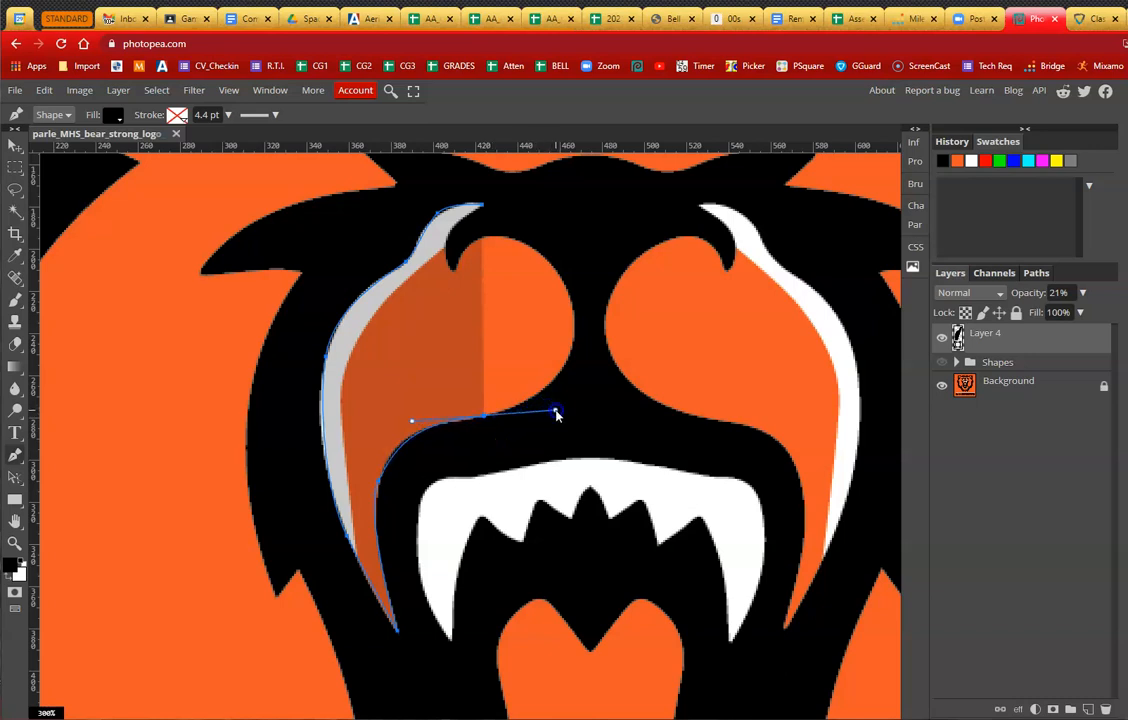
pyautogui.click(574, 317)
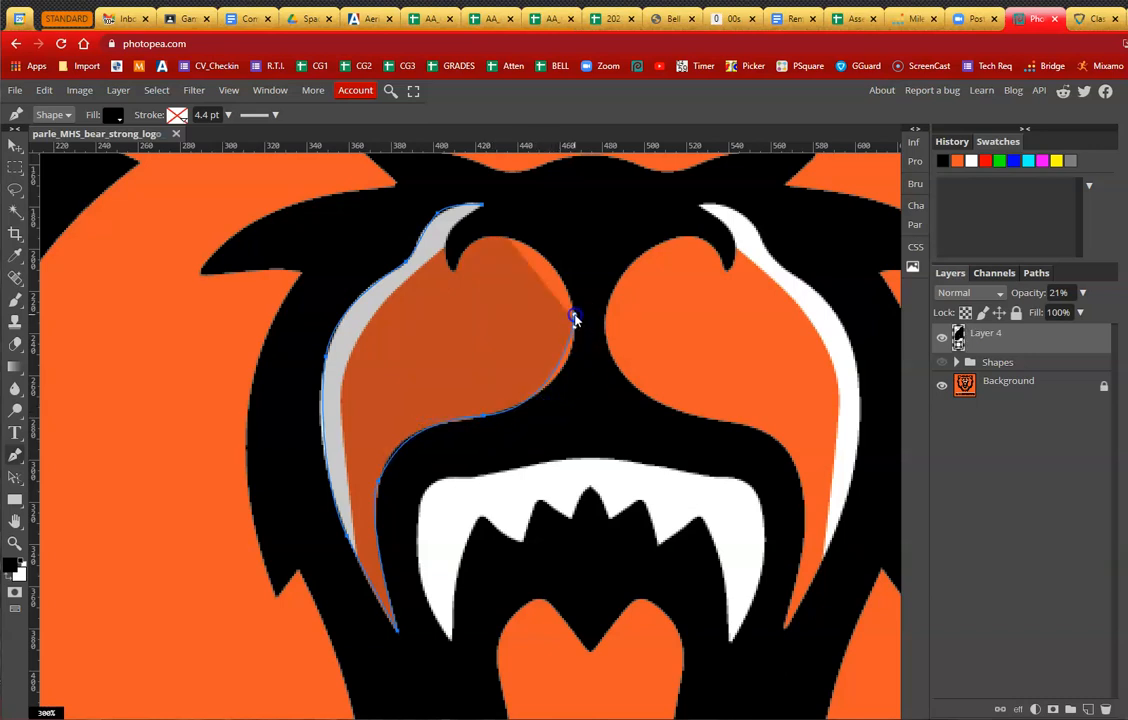
pyautogui.moveTo(490, 234); pyautogui.dragTo(458, 248)
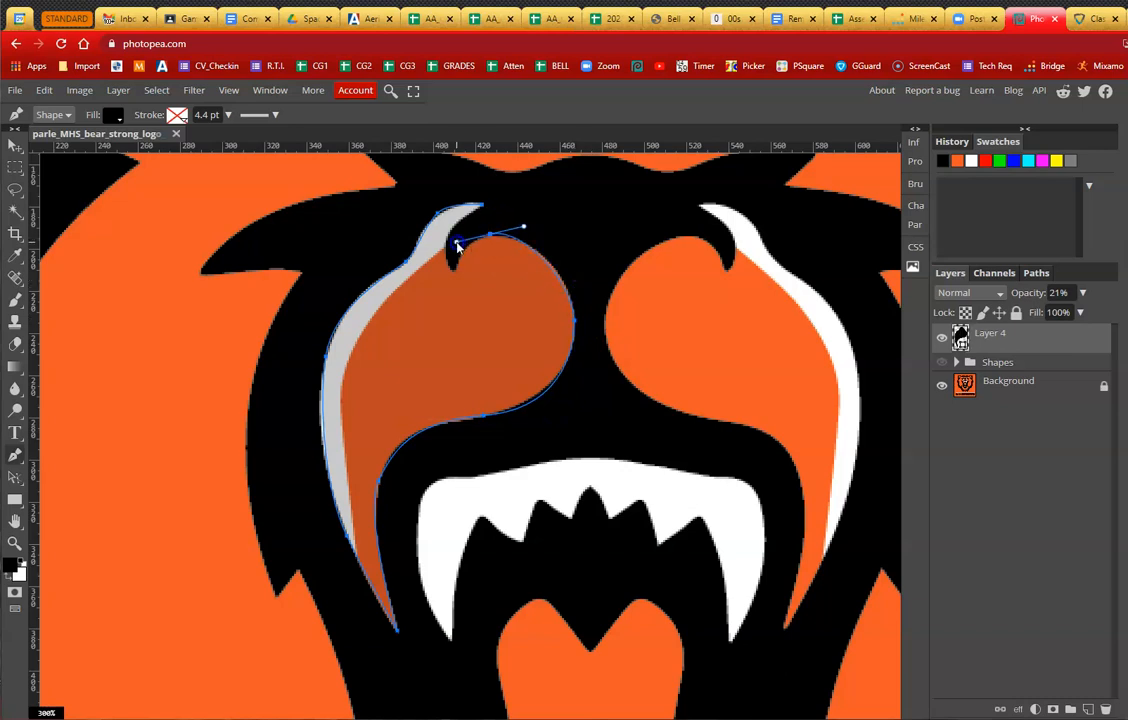
pyautogui.click(454, 274)
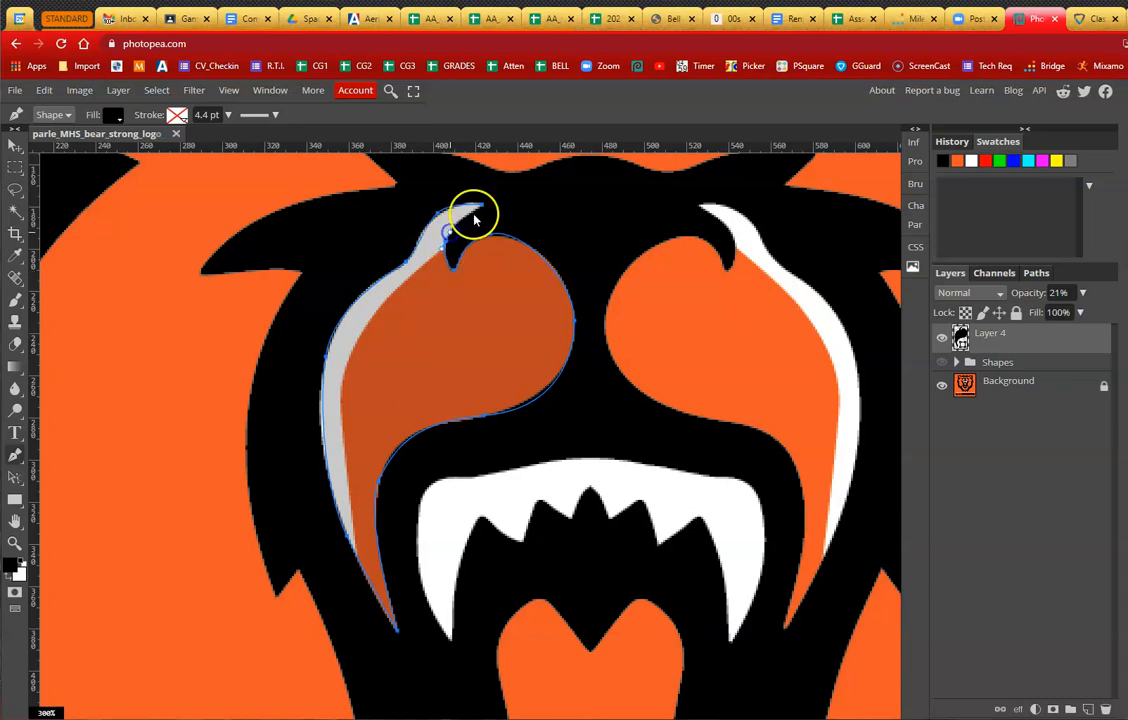
pyautogui.moveTo(483, 210); pyautogui.dragTo(492, 317)
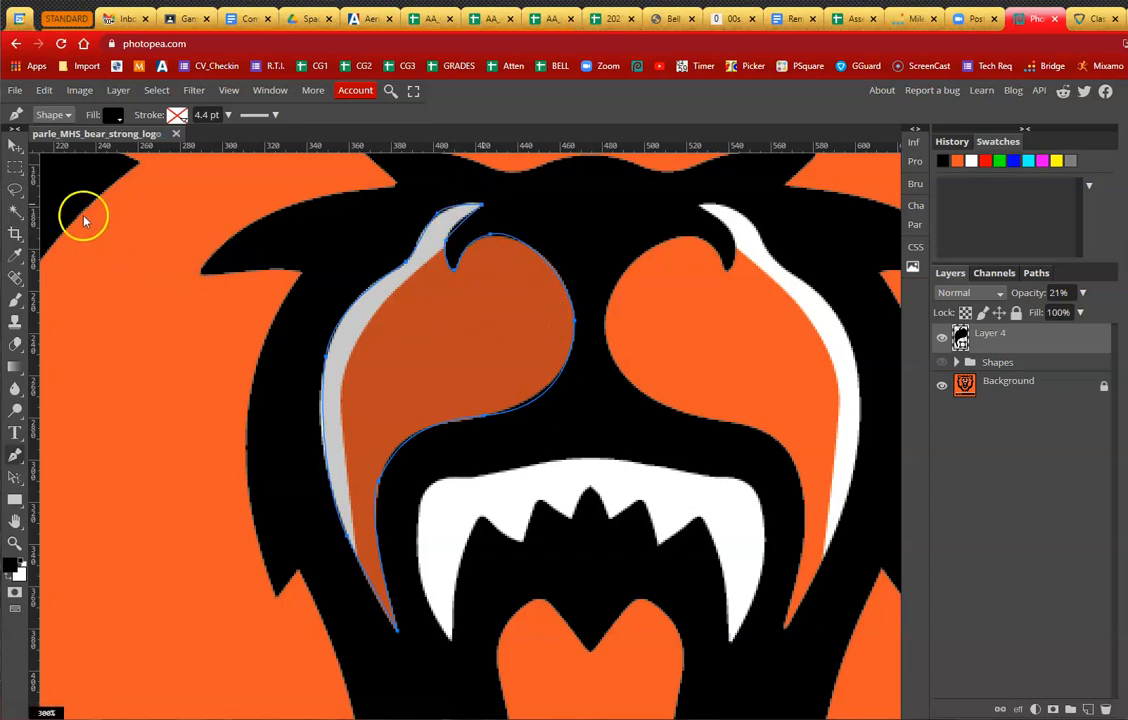
# Step: Fill the left muzzle patch shape with orange and restore its layer to 100% opacity
pyautogui.click(110, 119)
pyautogui.click(133, 192)
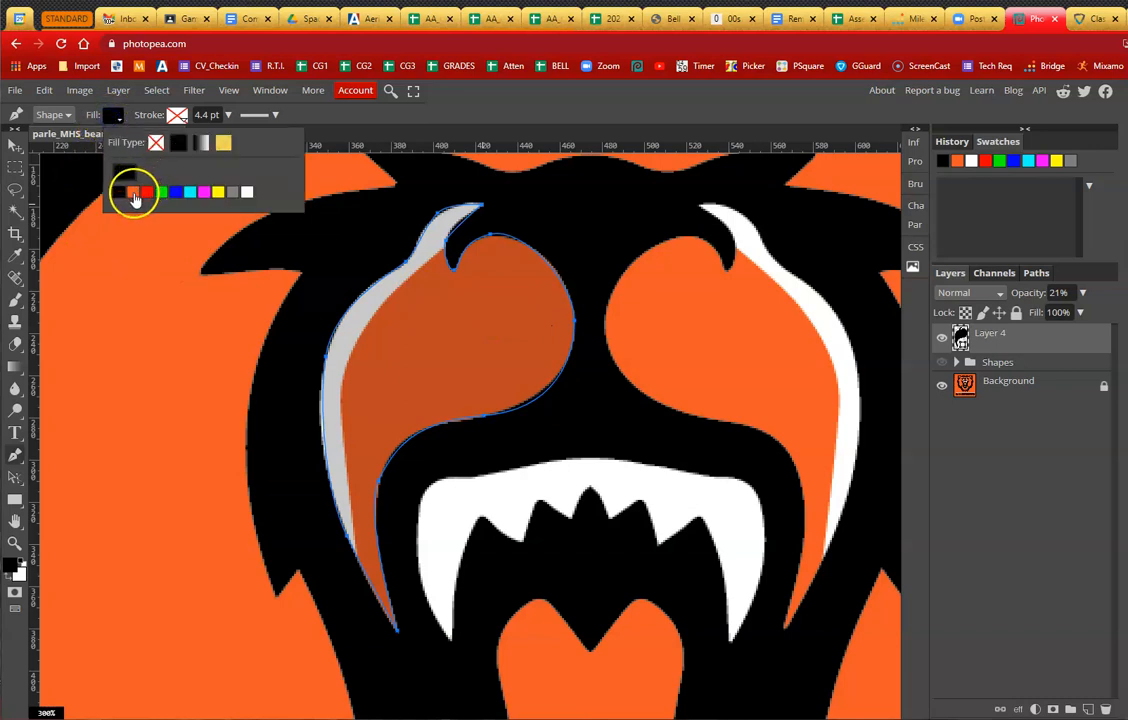
pyautogui.click(511, 110)
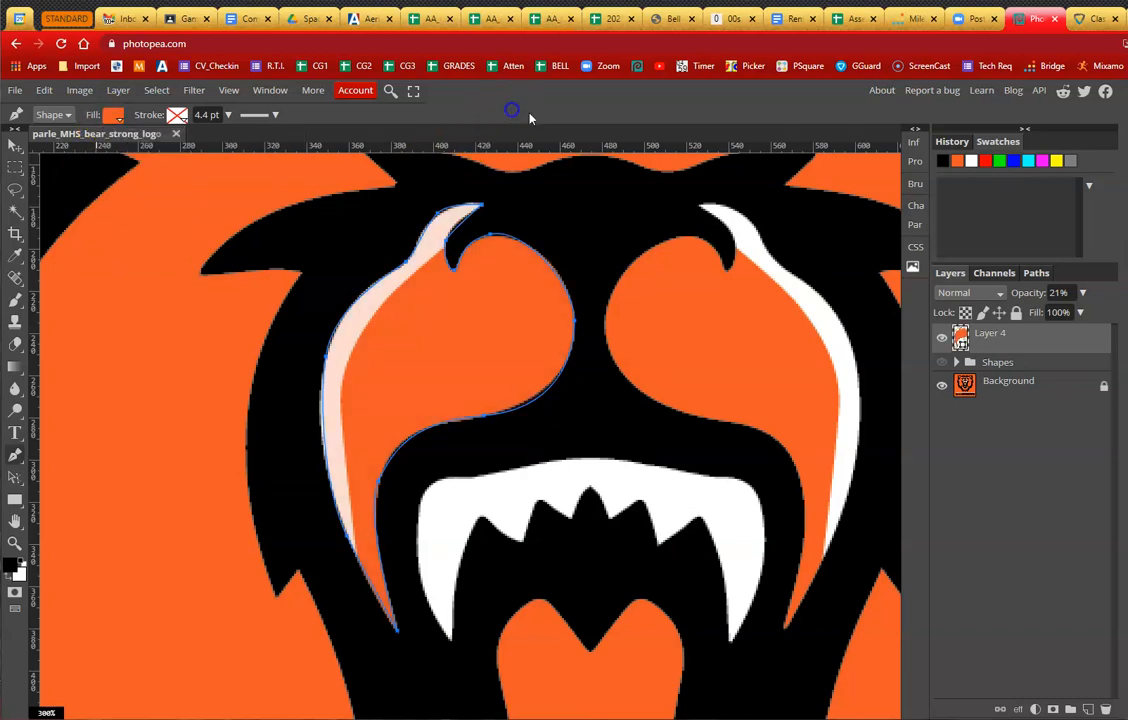
pyautogui.click(1082, 293)
pyautogui.moveTo(1040, 310); pyautogui.dragTo(1092, 318)
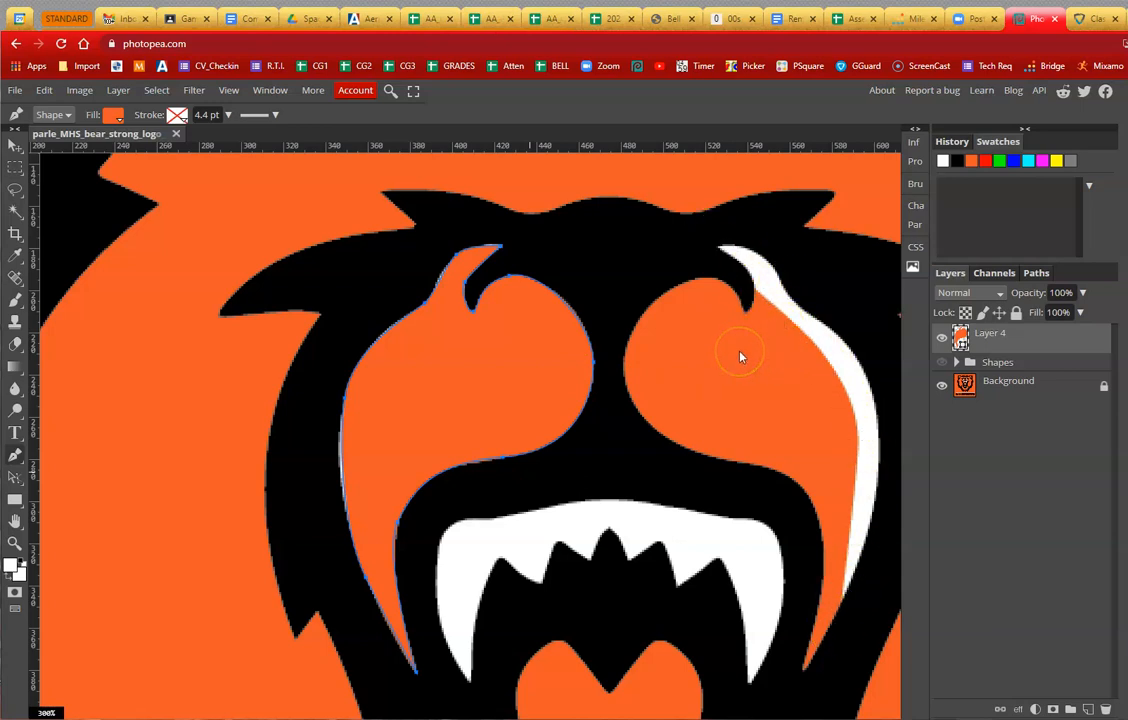
# Step: Duplicate the orange muzzle patch layer with the original hidden, and fill the copy with white
pyautogui.rightClick(1012, 343)
pyautogui.moveTo(1012, 343); pyautogui.dragTo(1087, 710)
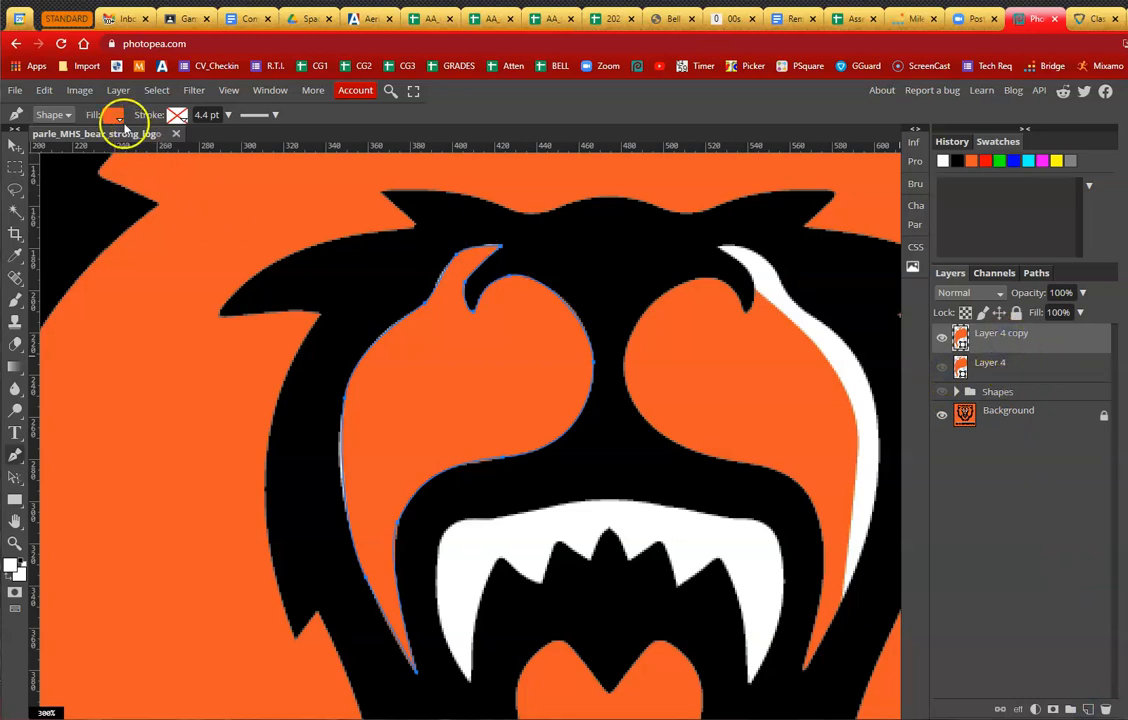
pyautogui.click(115, 117)
pyautogui.click(124, 175)
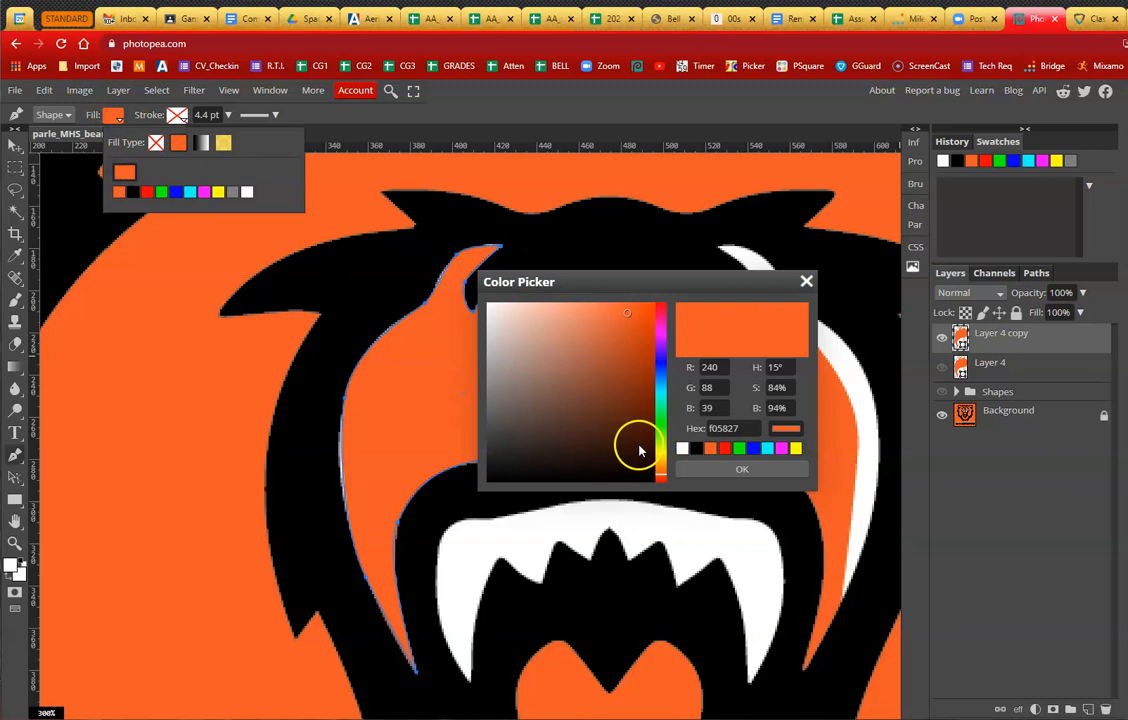
pyautogui.click(682, 448)
pyautogui.click(693, 474)
# Step: Lower the white muzzle patch copy's opacity to 20% so the artwork shows through
pyautogui.click(1083, 293)
pyautogui.moveTo(1084, 315); pyautogui.dragTo(1038, 320)
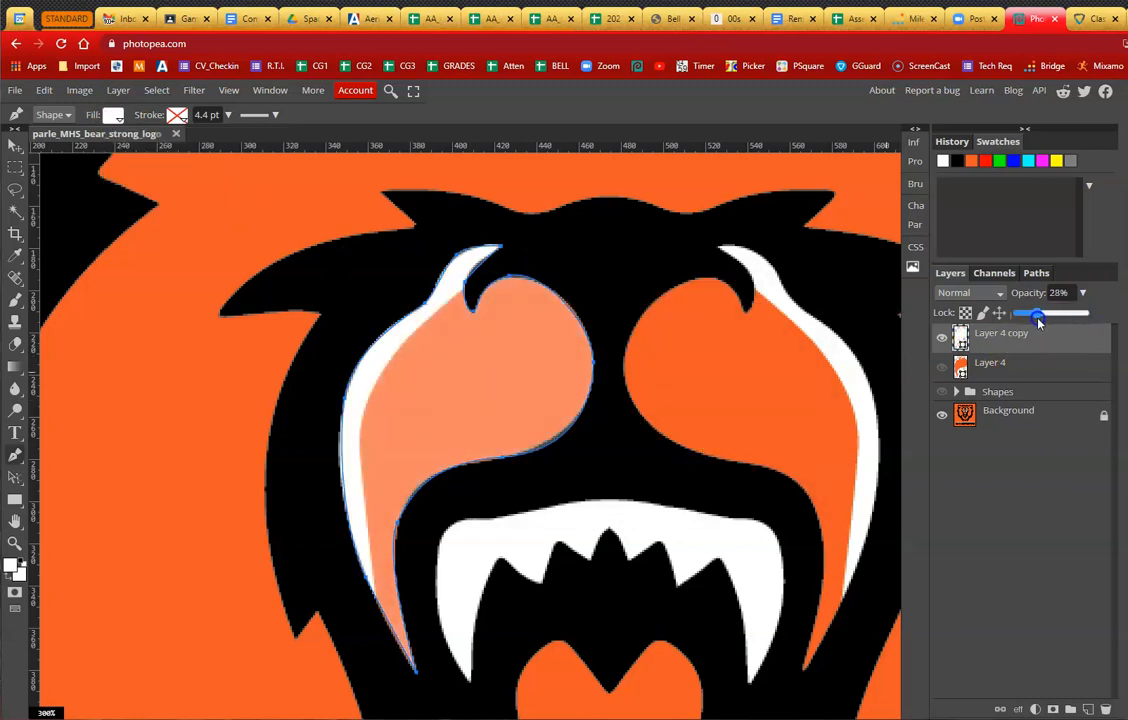
pyautogui.scroll(1, 466, 423)
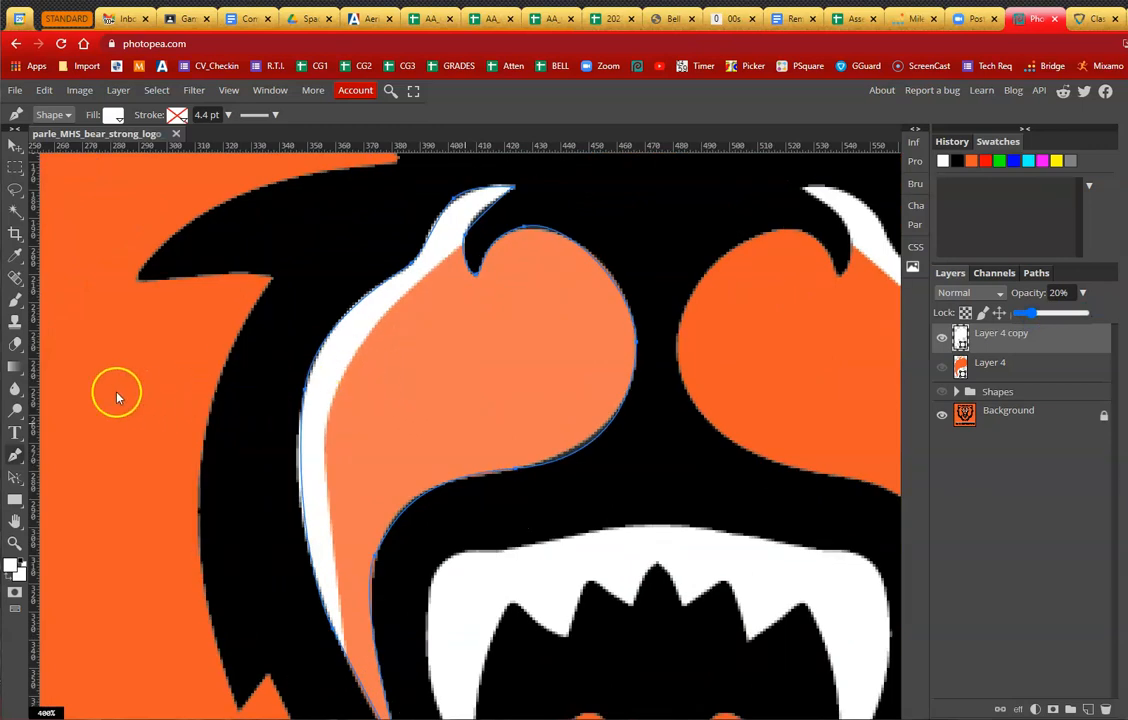
# Step: Pull the white copy's far-side anchor in toward the strip's inner edge and remove the surplus anchors along the patch's lower edge
pyautogui.click(18, 482)
pyautogui.click(49, 499)
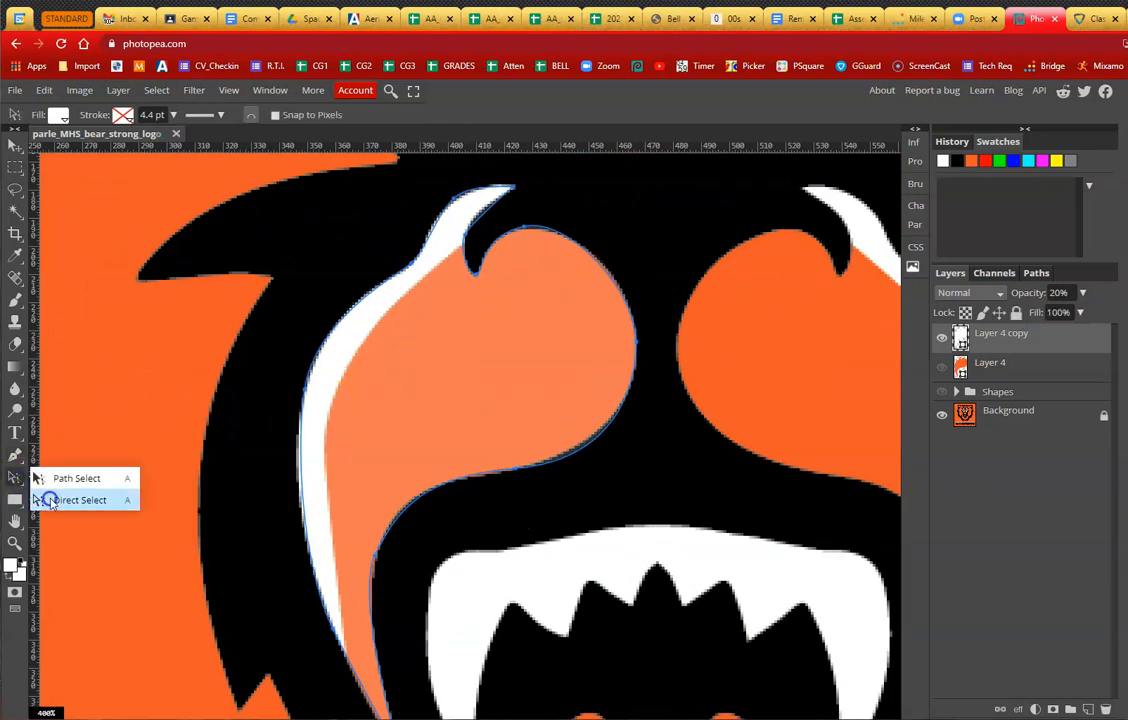
pyautogui.moveTo(636, 345); pyautogui.dragTo(353, 425)
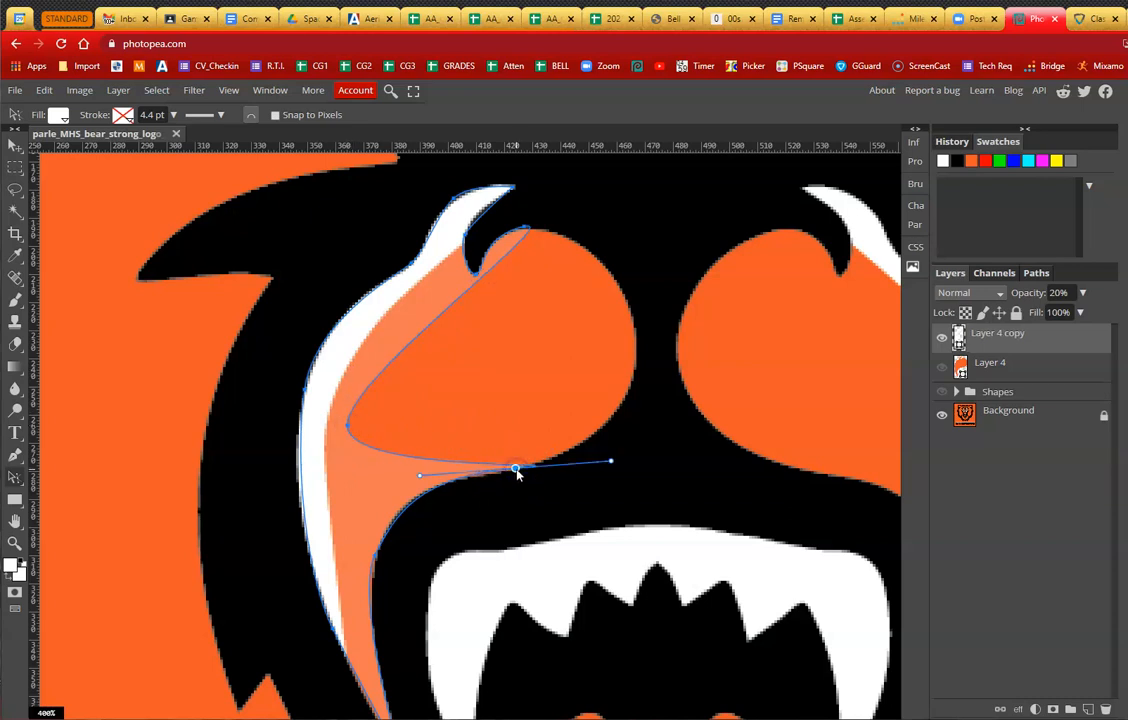
pyautogui.press('Delete')
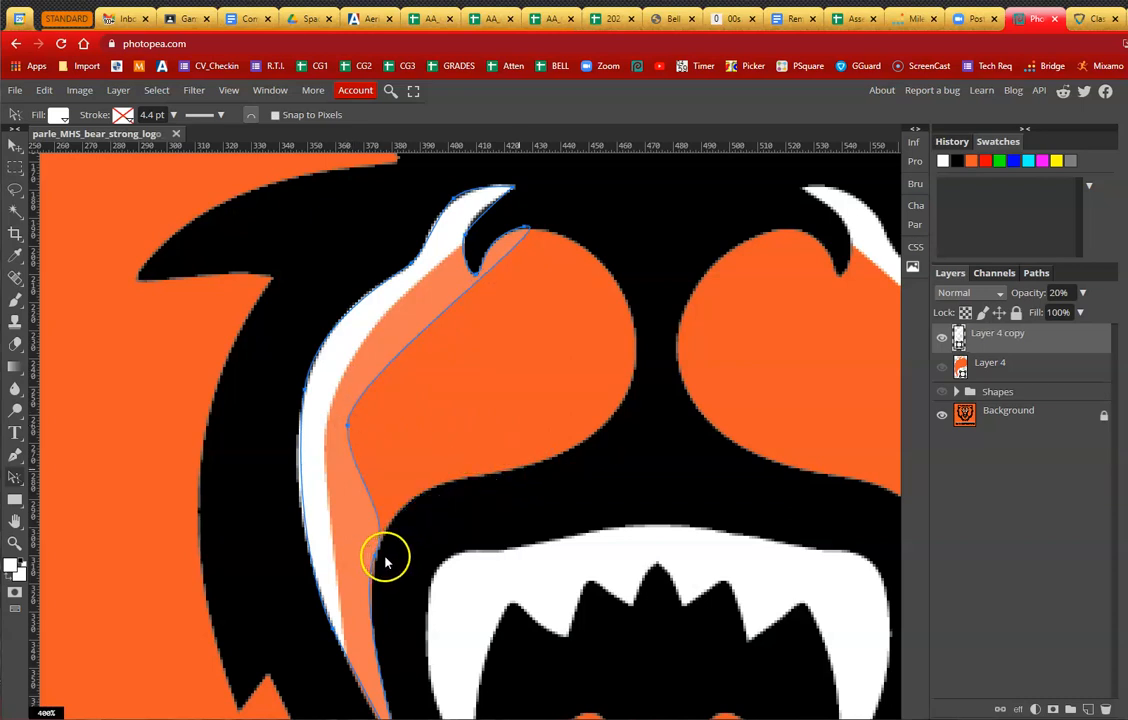
pyautogui.press('Delete')
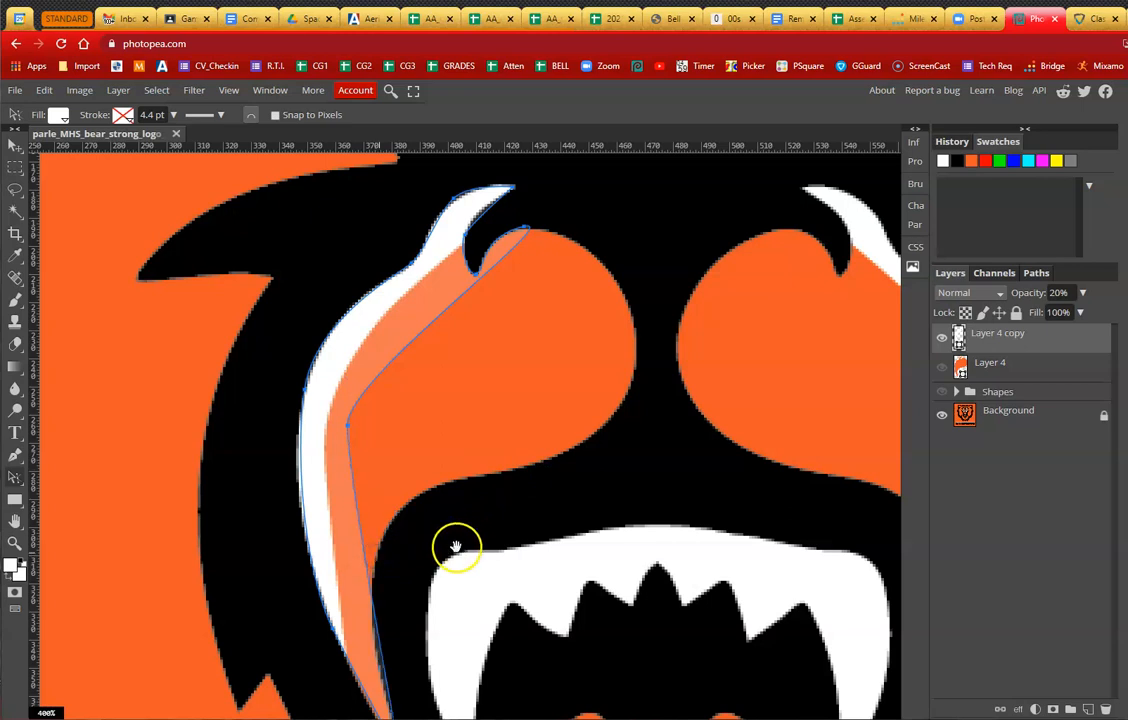
# Step: Remove the white copy's surplus path anchors around the black hook at its upper end
pyautogui.moveTo(455, 546); pyautogui.dragTo(473, 385)
pyautogui.moveTo(421, 597); pyautogui.dragTo(361, 493)
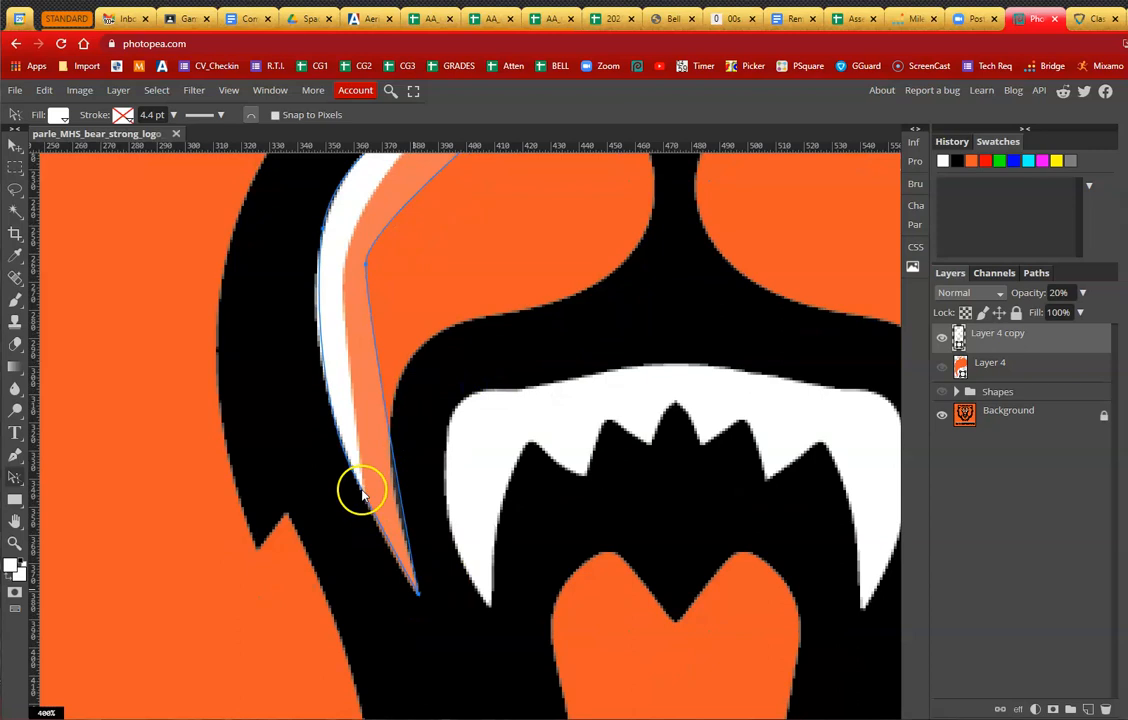
pyautogui.moveTo(485, 306); pyautogui.dragTo(480, 556)
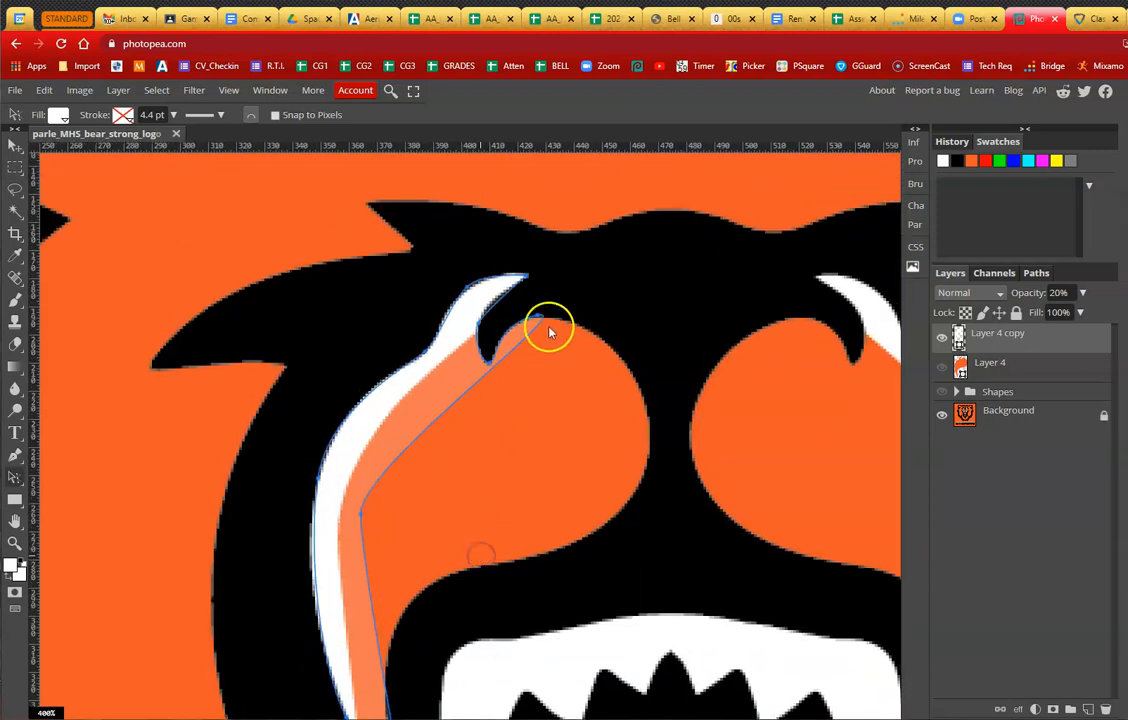
pyautogui.moveTo(537, 318); pyautogui.dragTo(490, 366)
pyautogui.press('Delete')
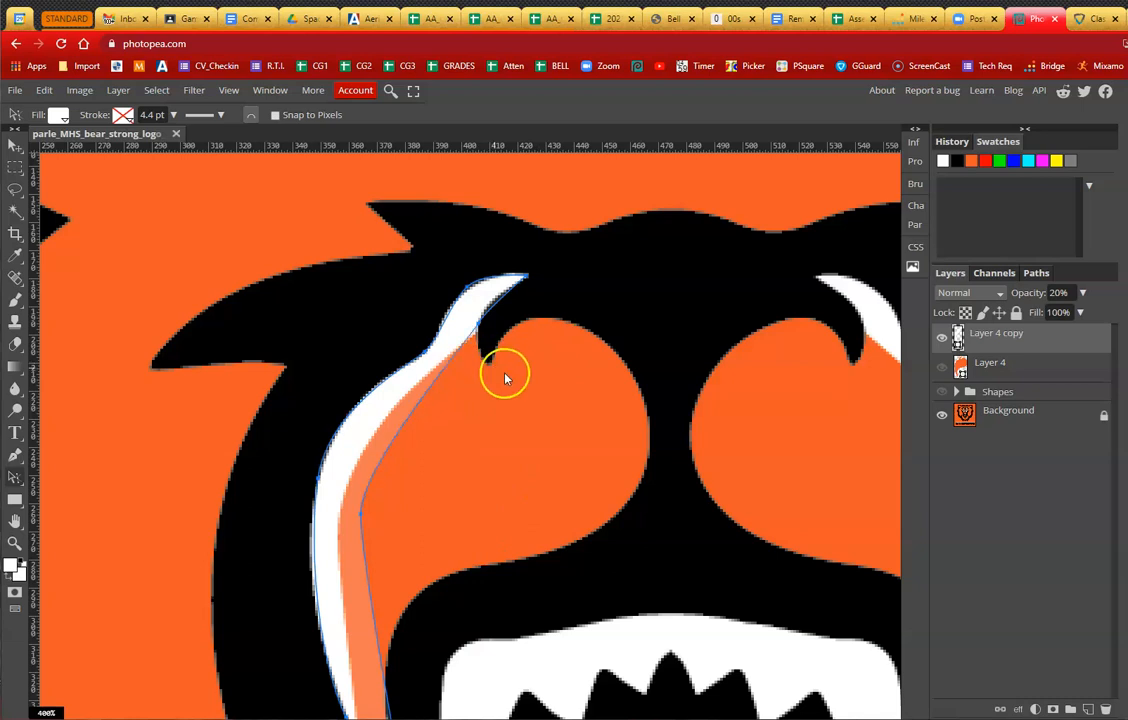
# Step: Fit the white shape's inner curve to the strip edge and raise its lower tip to where the white strip ends
pyautogui.scroll(-3, 490, 392)
pyautogui.hscroll(-1, 490, 392)
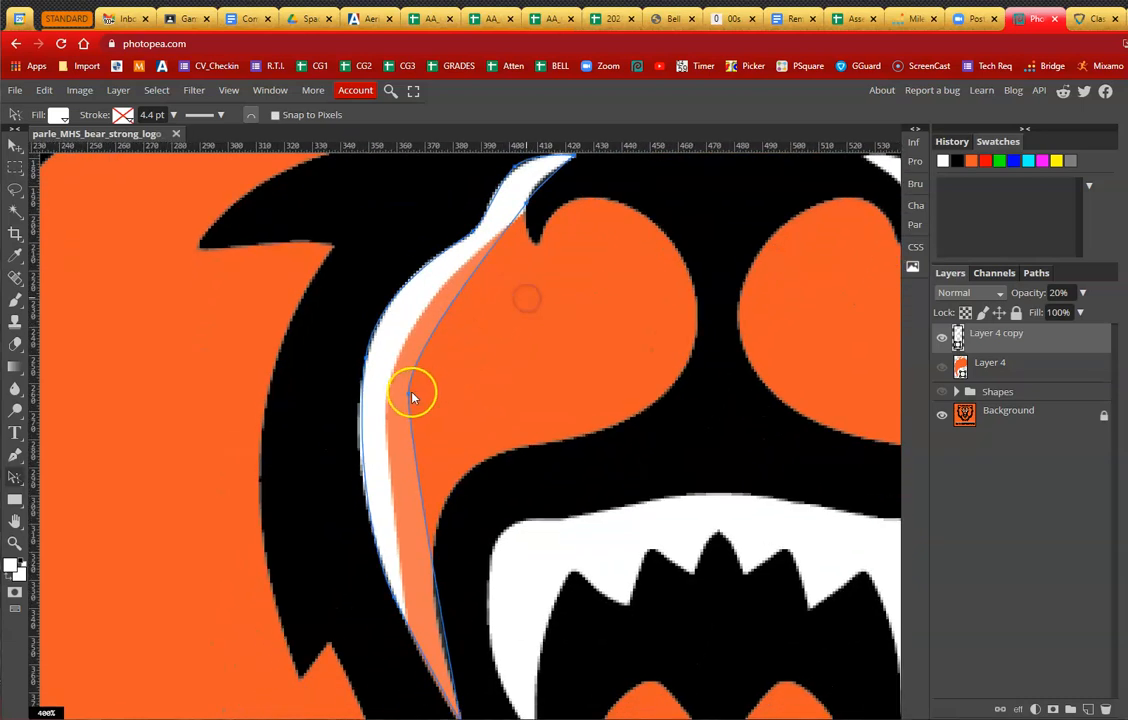
pyautogui.moveTo(408, 397); pyautogui.dragTo(388, 393)
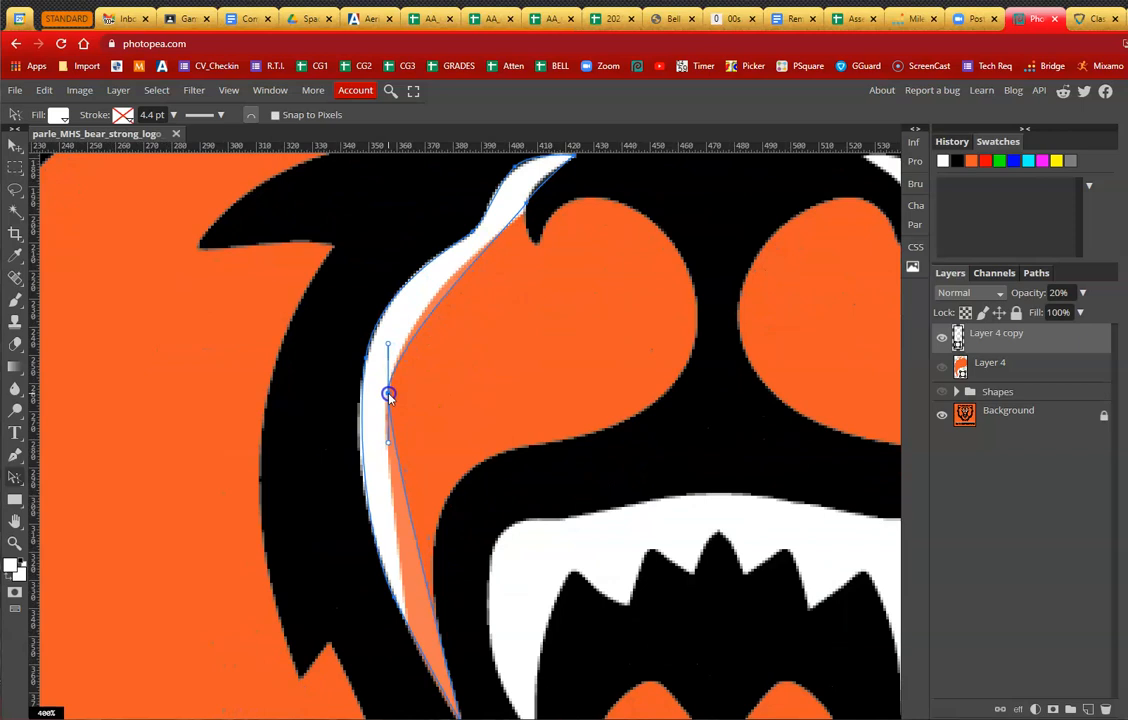
pyautogui.moveTo(388, 346); pyautogui.dragTo(408, 308)
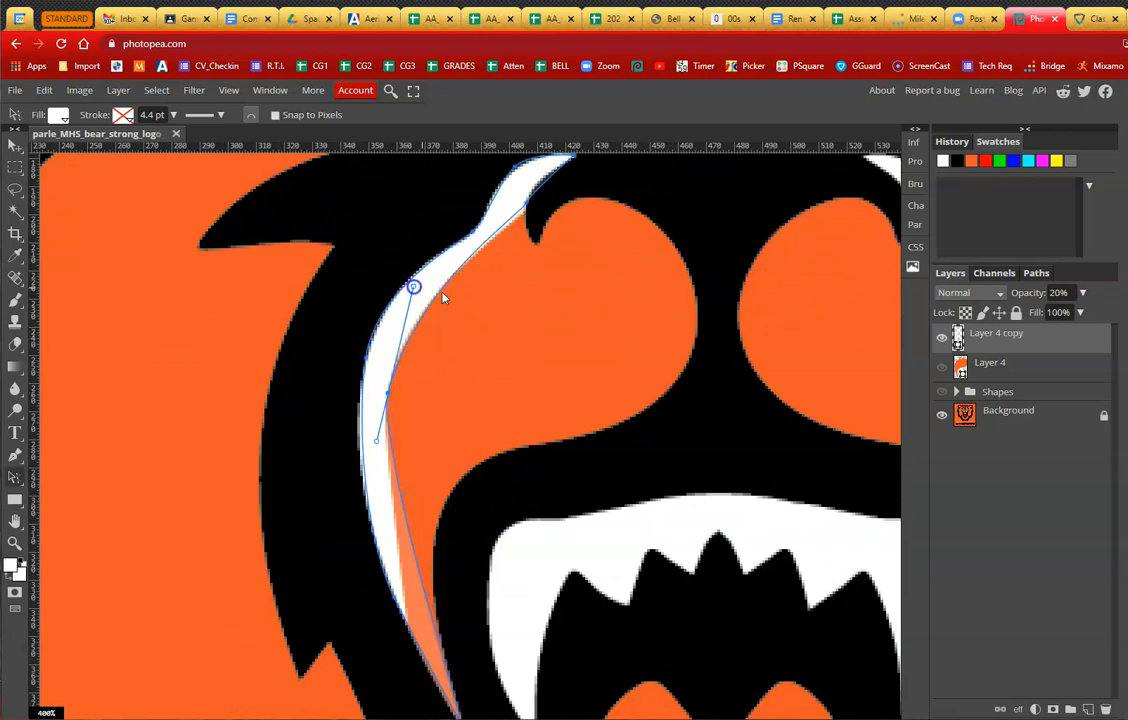
pyautogui.scroll(-4, 440, 487)
pyautogui.hscroll(-1, 440, 487)
pyautogui.moveTo(471, 536); pyautogui.dragTo(461, 512)
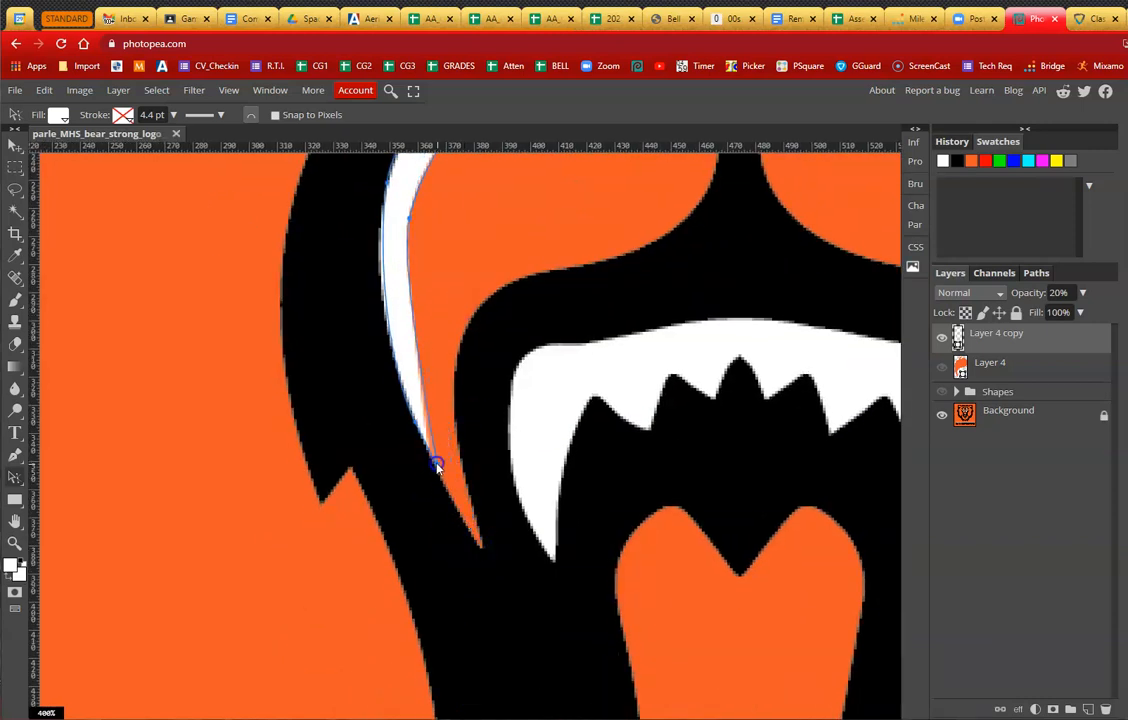
# Step: Refine the white strip's inner curve at the anchor beside the black hook
pyautogui.moveTo(502, 317); pyautogui.dragTo(486, 553)
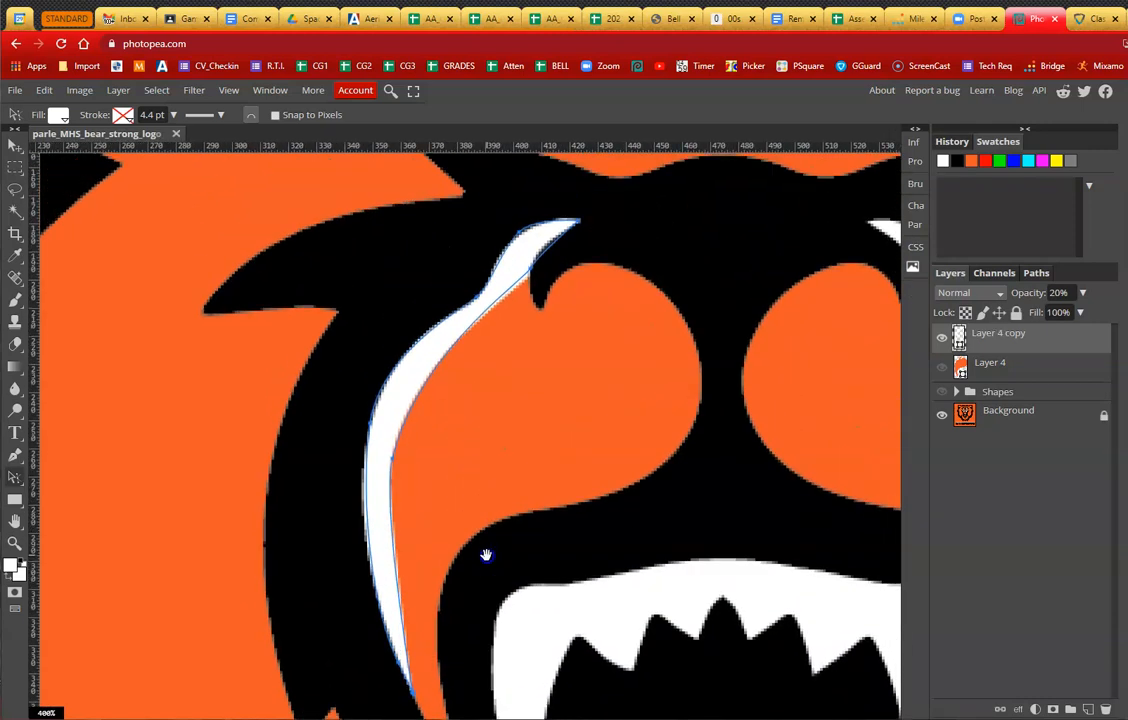
pyautogui.scroll(1, 547, 335)
pyautogui.scroll(1, 547, 335)
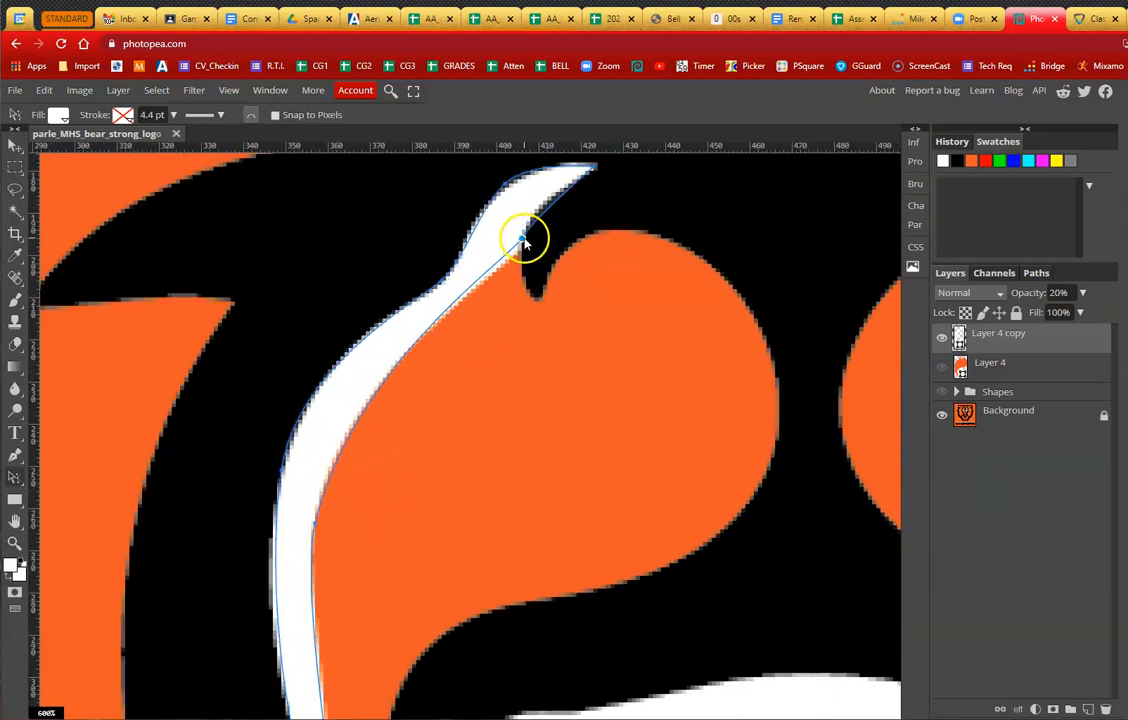
pyautogui.moveTo(514, 254); pyautogui.dragTo(511, 277)
# Step: Restore the white strip layer to 100% opacity and show Layer 4 and the Shapes group again
pyautogui.scroll(-4, 556, 317)
pyautogui.moveTo(608, 365); pyautogui.dragTo(510, 405)
pyautogui.click(1083, 294)
pyautogui.moveTo(1060, 314); pyautogui.dragTo(1123, 327)
pyautogui.click(943, 370)
pyautogui.click(942, 393)
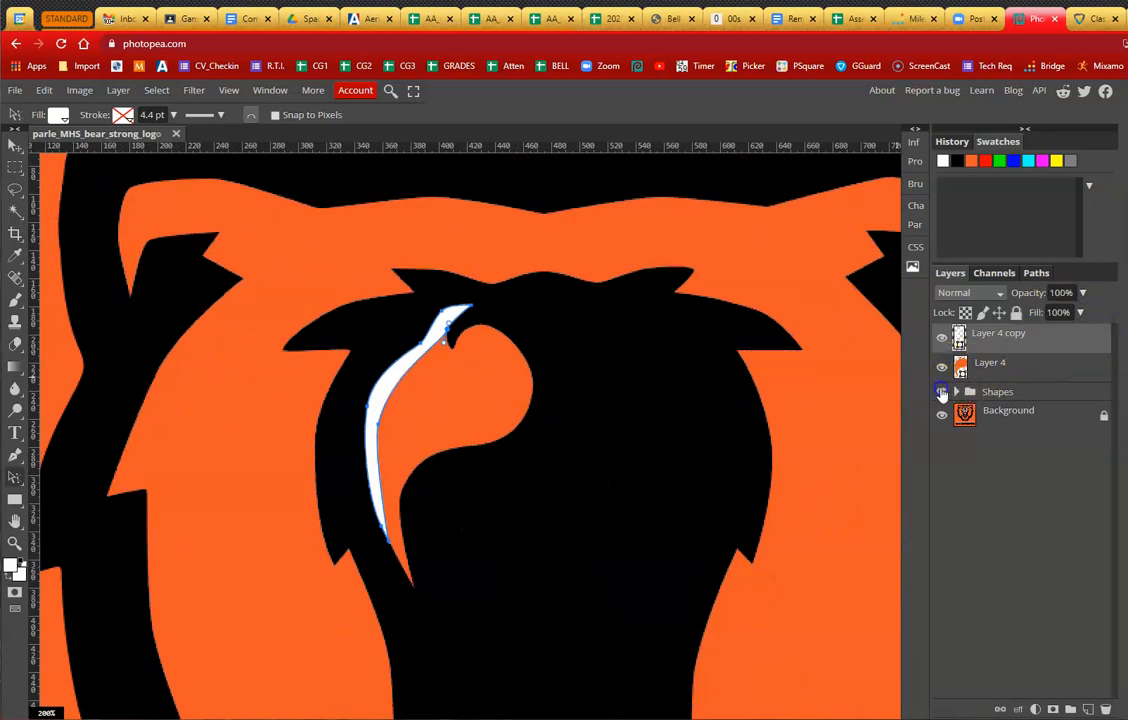
# Step: Examine the traced white strip and orange patch in the context of the whole bear logo
pyautogui.scroll(-3, 438, 323)
pyautogui.scroll(3, 385, 378)
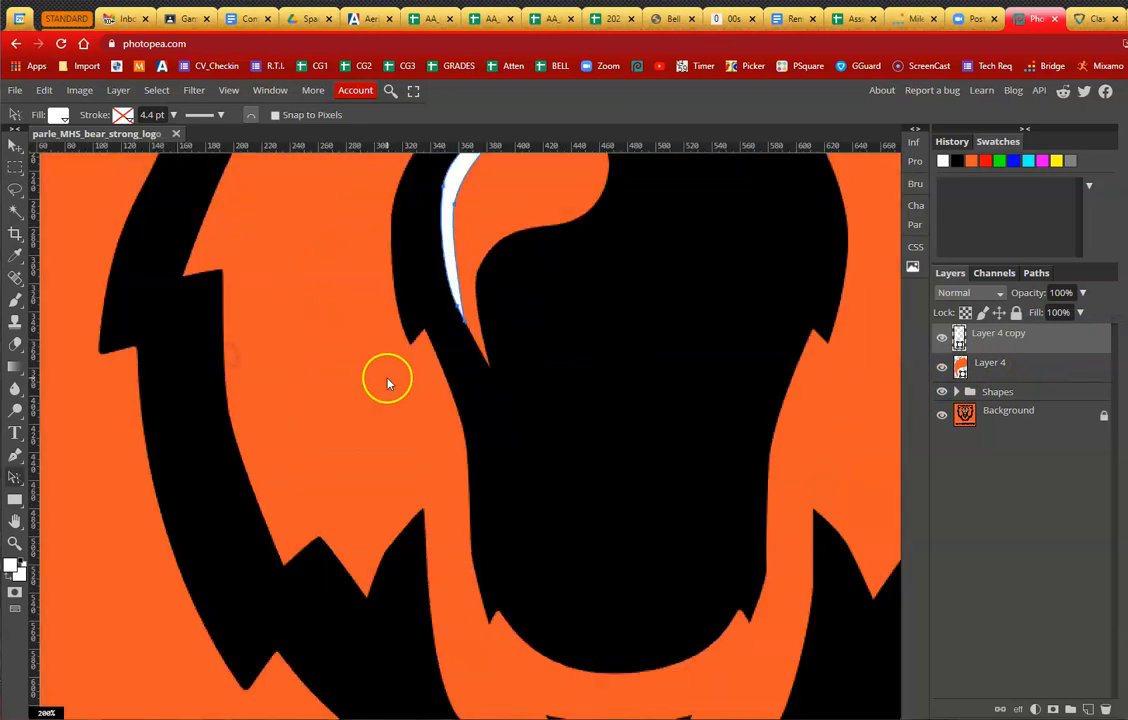
pyautogui.scroll(-3, 385, 378)
pyautogui.click(995, 413)
pyautogui.scroll(3, 677, 406)
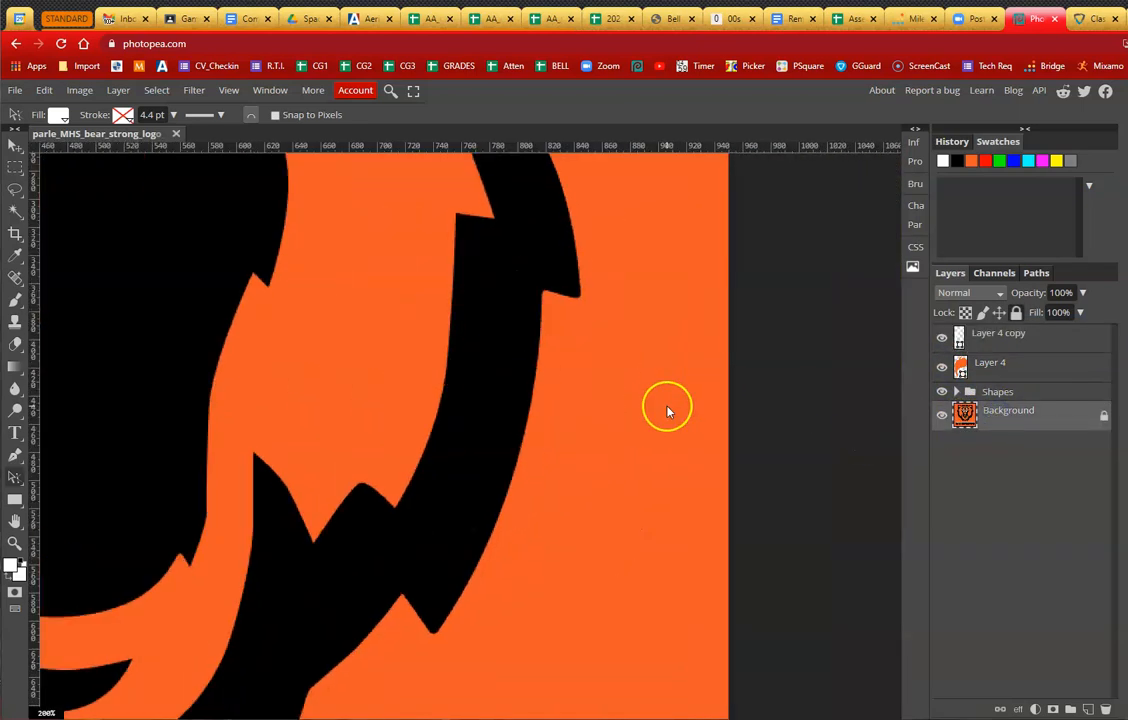
pyautogui.scroll(-3, 667, 408)
pyautogui.scroll(1, 803, 449)
pyautogui.moveTo(803, 449); pyautogui.dragTo(817, 461)
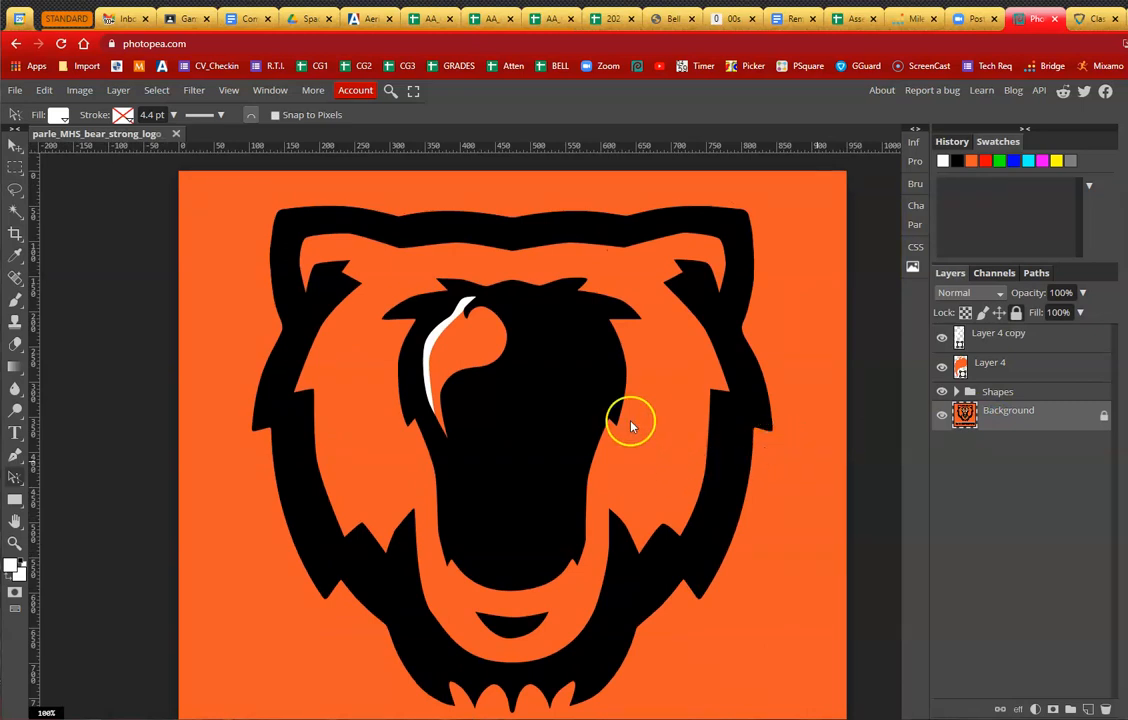
pyautogui.scroll(1, 580, 400)
pyautogui.moveTo(592, 451); pyautogui.dragTo(607, 474)
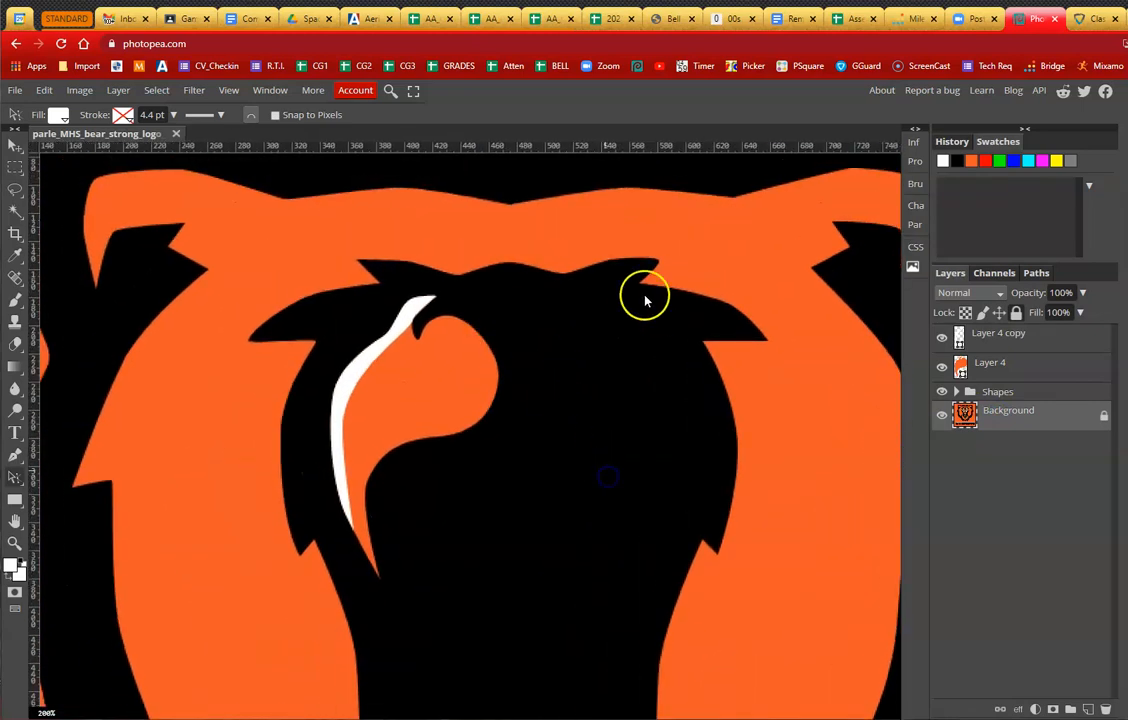
# Step: Hide and show the traced layers to compare them with the original artwork
pyautogui.moveTo(941, 340); pyautogui.dragTo(946, 393)
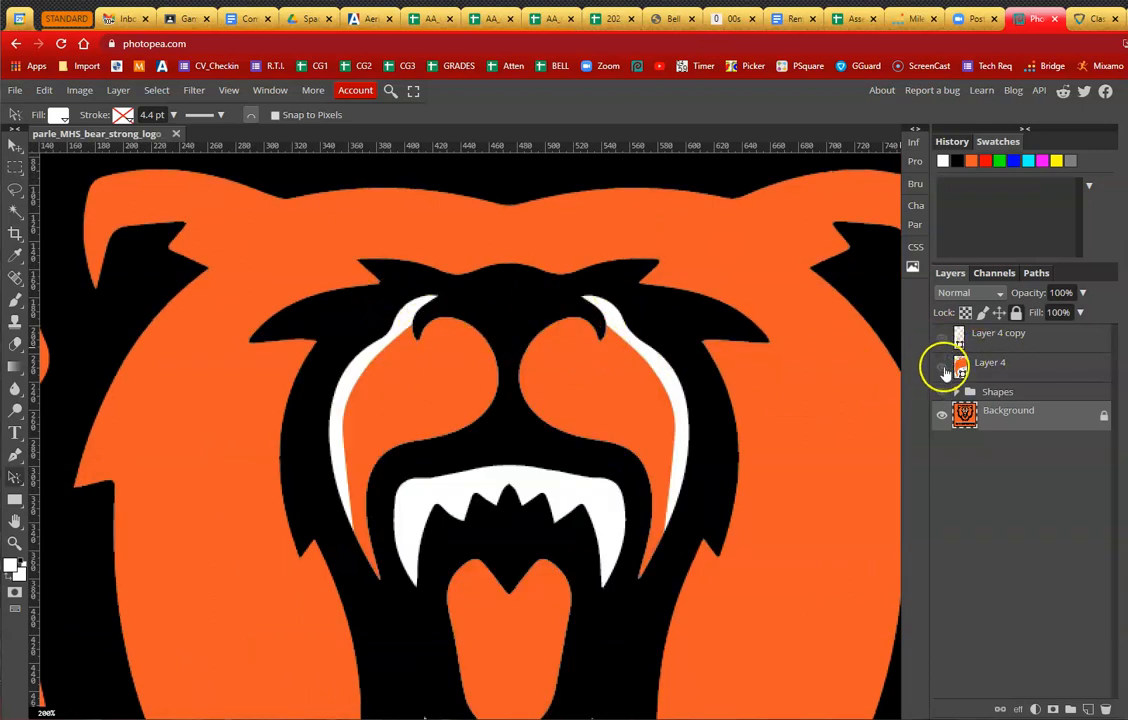
pyautogui.click(941, 391)
pyautogui.click(941, 337)
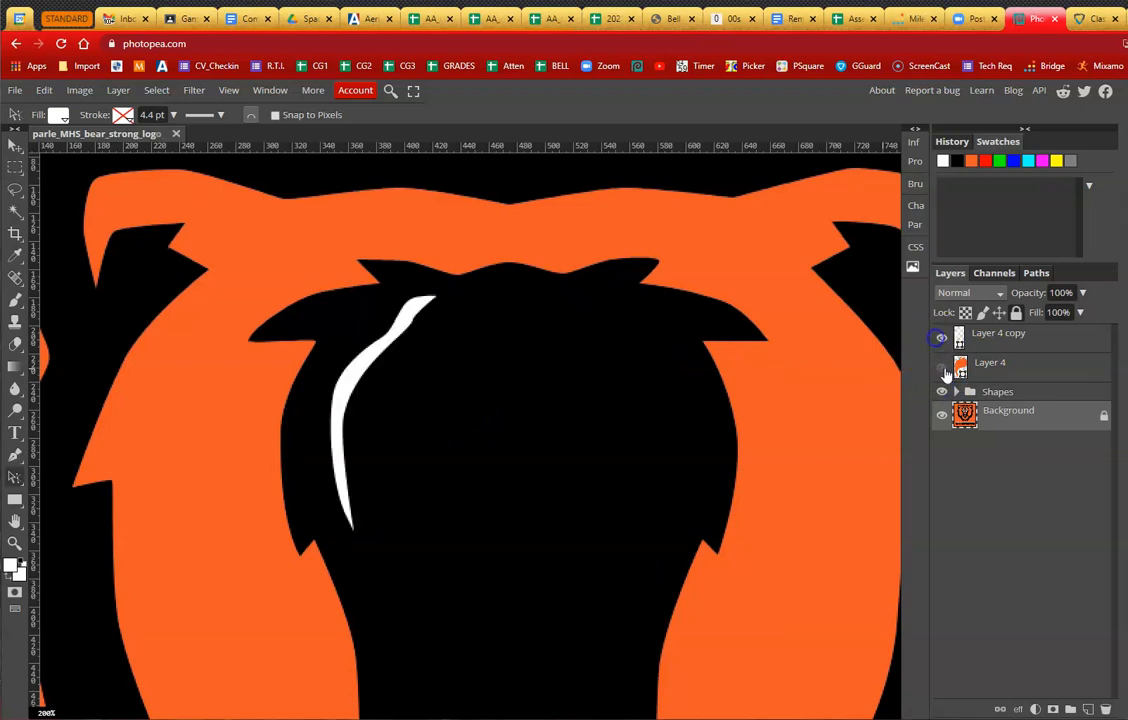
pyautogui.click(941, 367)
# Step: Group Layer 4 and Layer 4 copy into a folder and duplicate that folder
pyautogui.click(1023, 370)
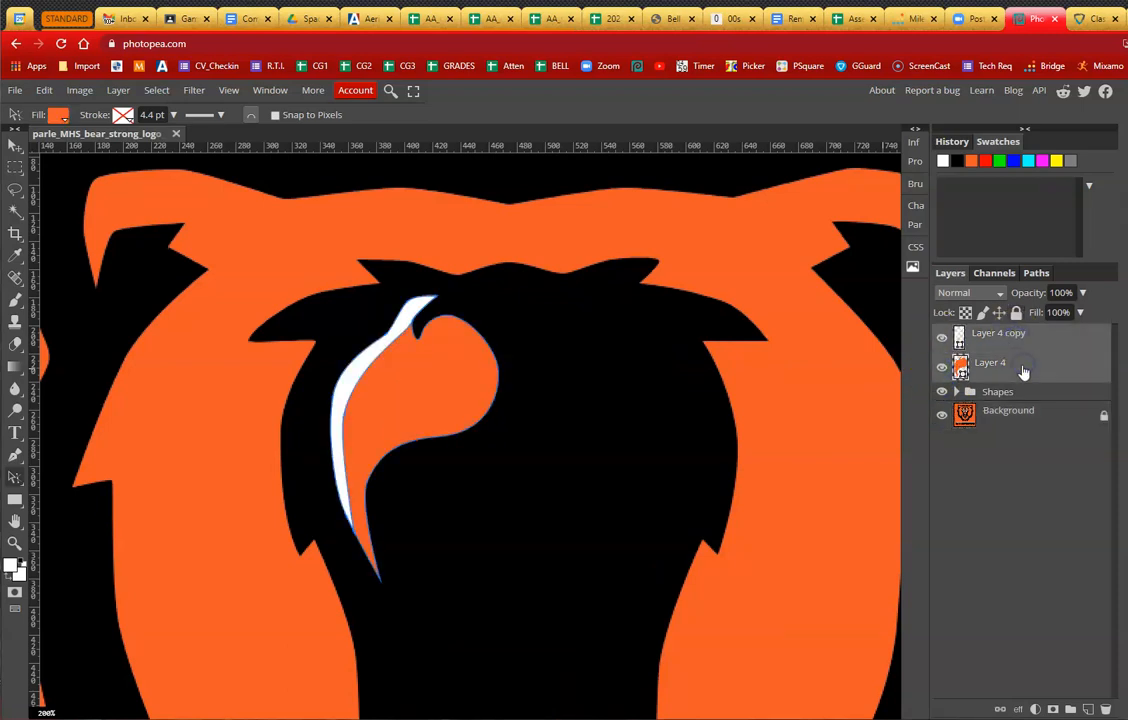
pyautogui.hotkey('ctrl', 'g')
pyautogui.moveTo(1010, 345); pyautogui.dragTo(1088, 709)
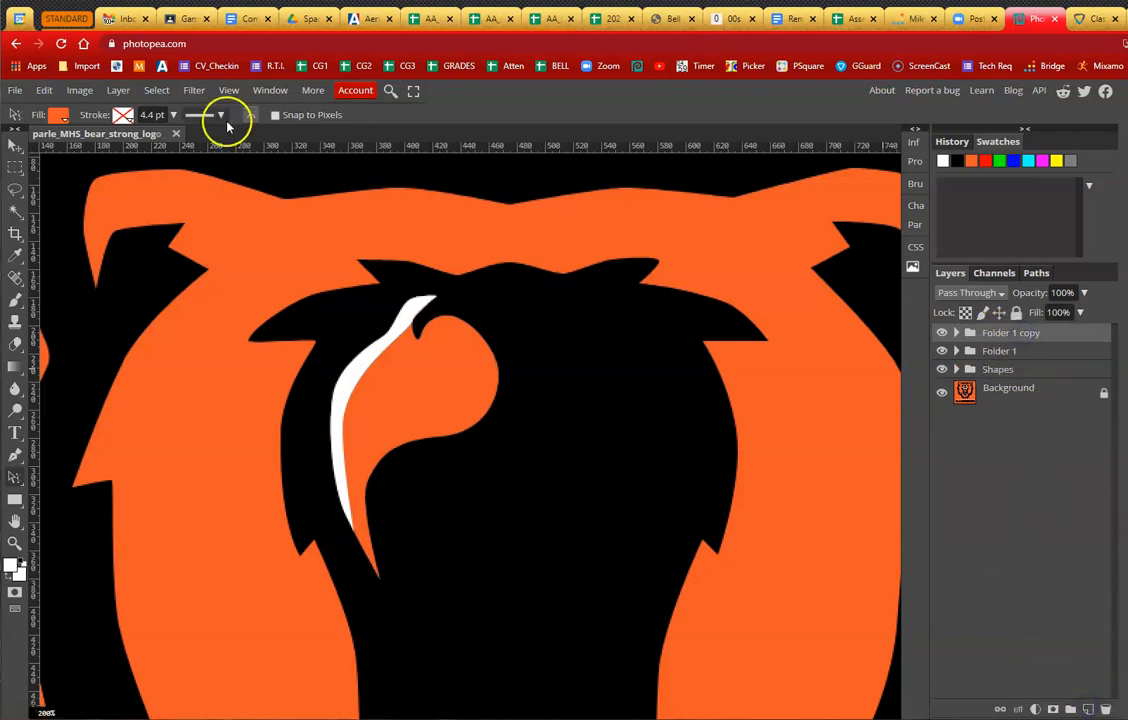
# Step: Flip the duplicated muzzle folder horizontally and move it into place as the right muzzle patch and strip
pyautogui.click(44, 90)
pyautogui.moveTo(99, 438)
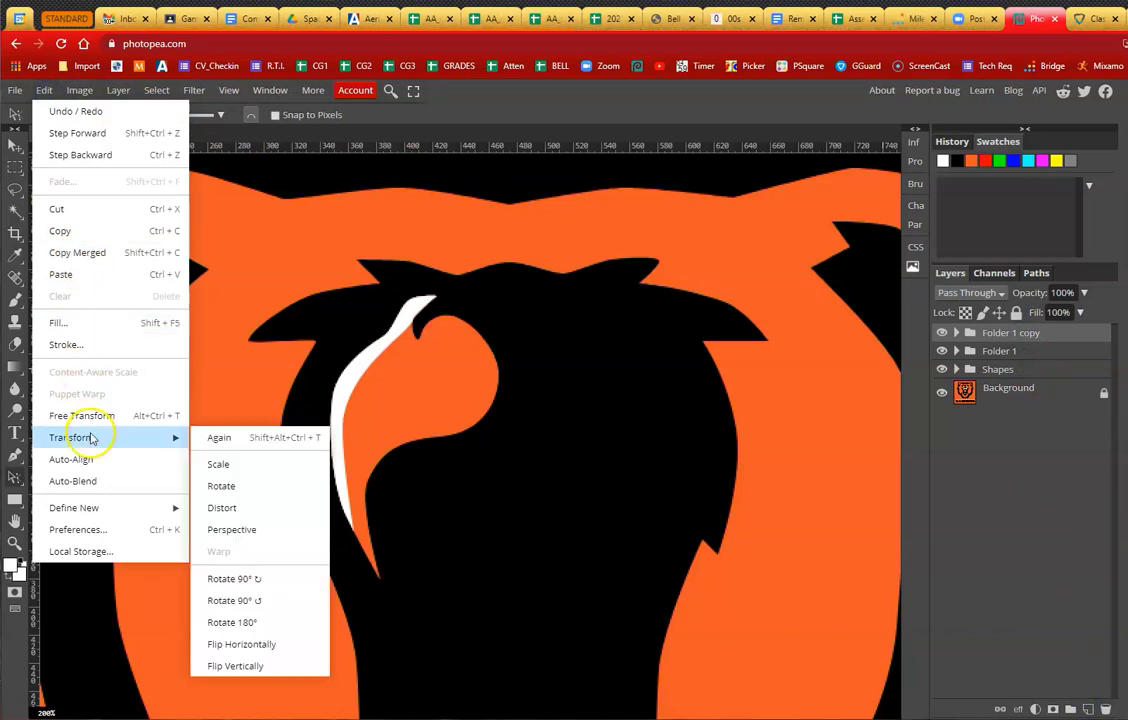
pyautogui.click(240, 644)
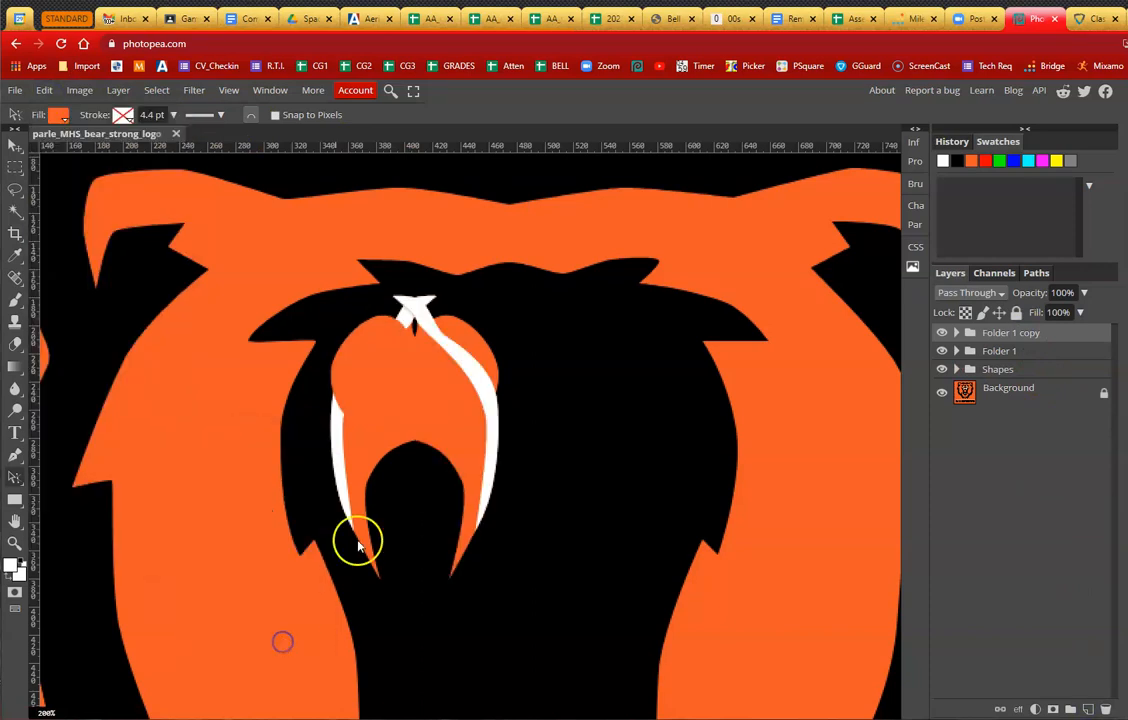
pyautogui.moveTo(420, 396); pyautogui.dragTo(457, 396)
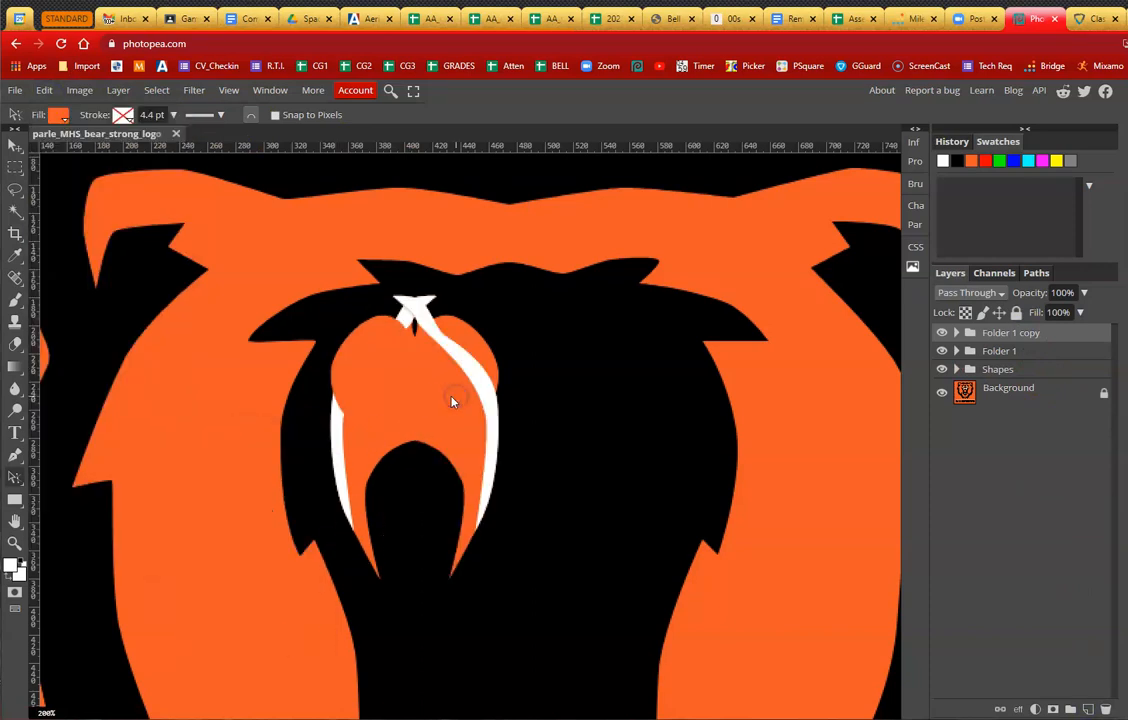
pyautogui.click(15, 146)
pyautogui.moveTo(400, 384); pyautogui.dragTo(618, 389)
# Step: Check the mirrored muzzle patch against the original artwork with the other traced groups hidden, and view the whole logo
pyautogui.click(943, 369)
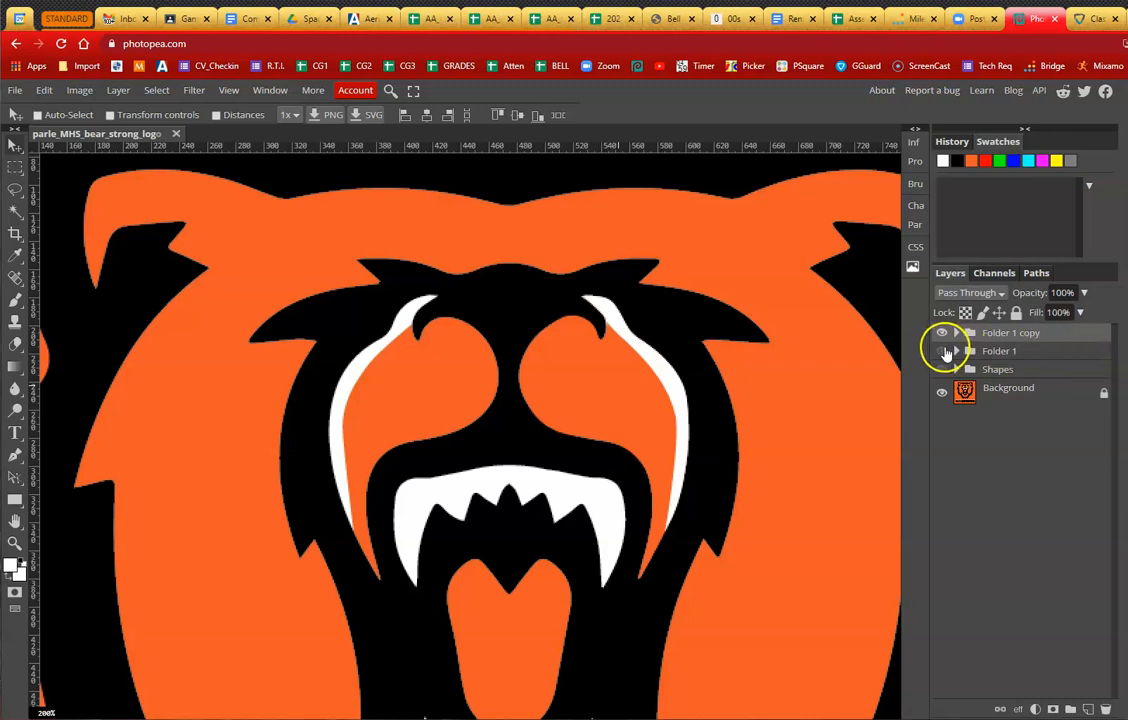
pyautogui.click(944, 352)
pyautogui.click(944, 370)
pyautogui.hotkey('ctrl', '0')
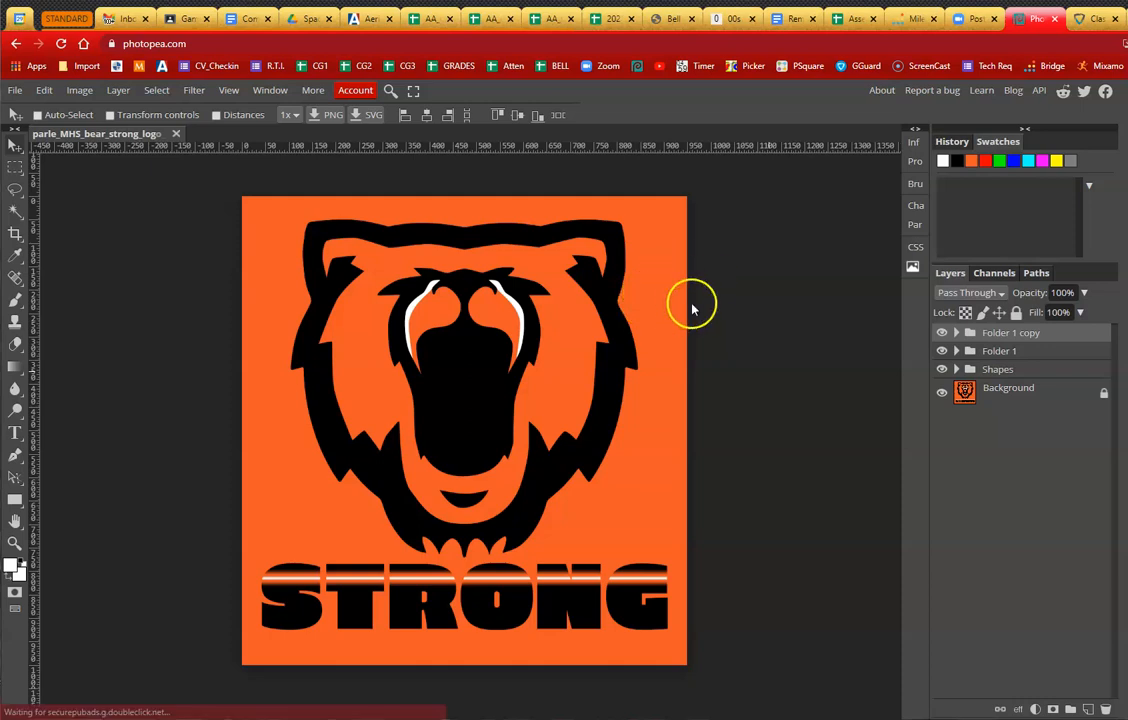
# Step: Hide the Folder 1 copy, Folder 1 and Shapes groups and add a new empty layer for tracing the mouth
pyautogui.click(942, 333)
pyautogui.click(941, 352)
pyautogui.click(940, 373)
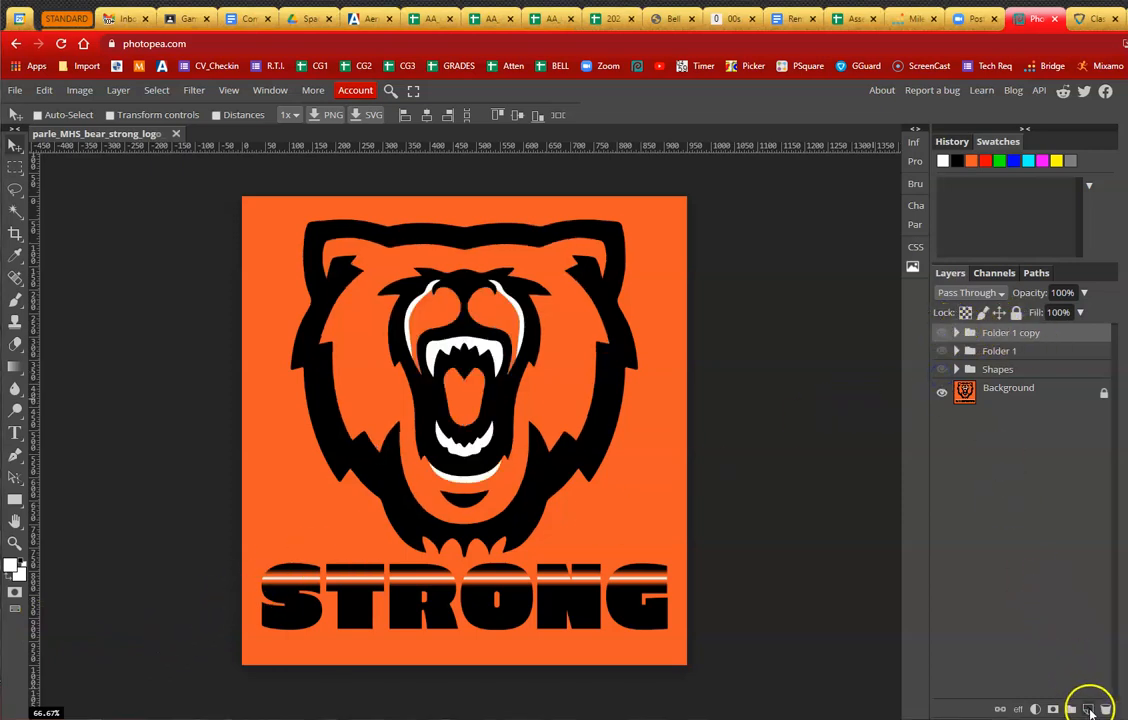
pyautogui.click(1090, 708)
pyautogui.press('z')
pyautogui.click(485, 374)
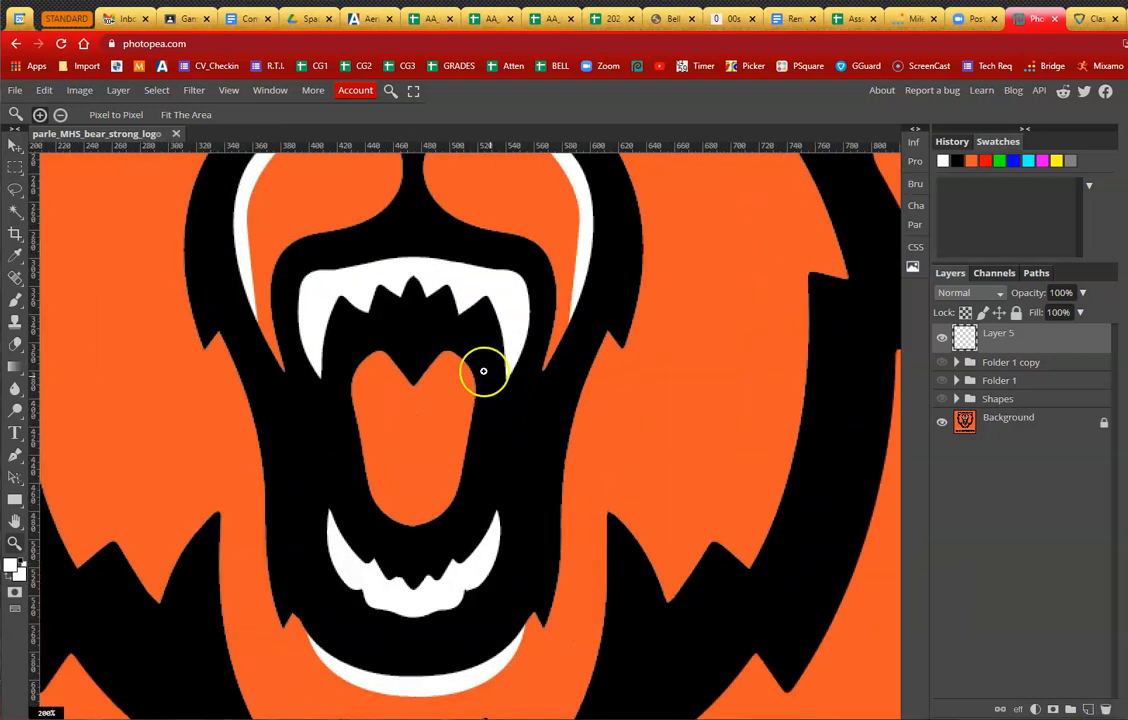
pyautogui.moveTo(486, 340); pyautogui.dragTo(513, 369)
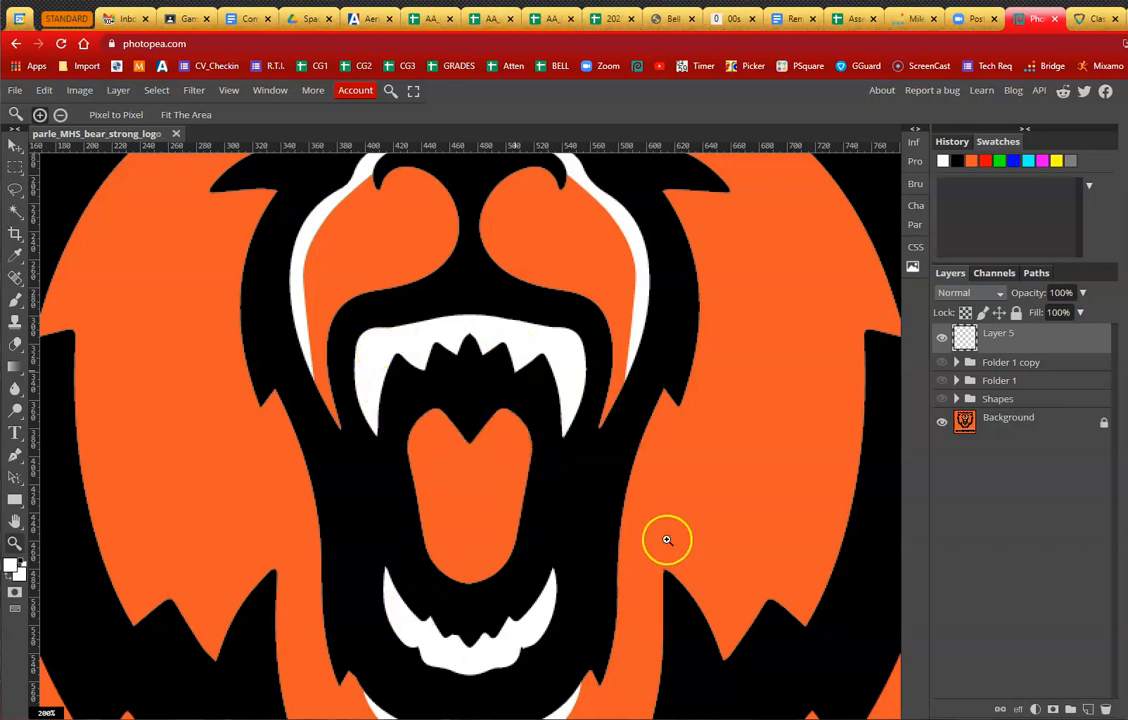
# Step: Toggle the traced groups' visibility to examine which teeth, tongue and chin details are missing around the mouth
pyautogui.moveTo(667, 536); pyautogui.dragTo(658, 445)
pyautogui.click(941, 362)
pyautogui.click(941, 382)
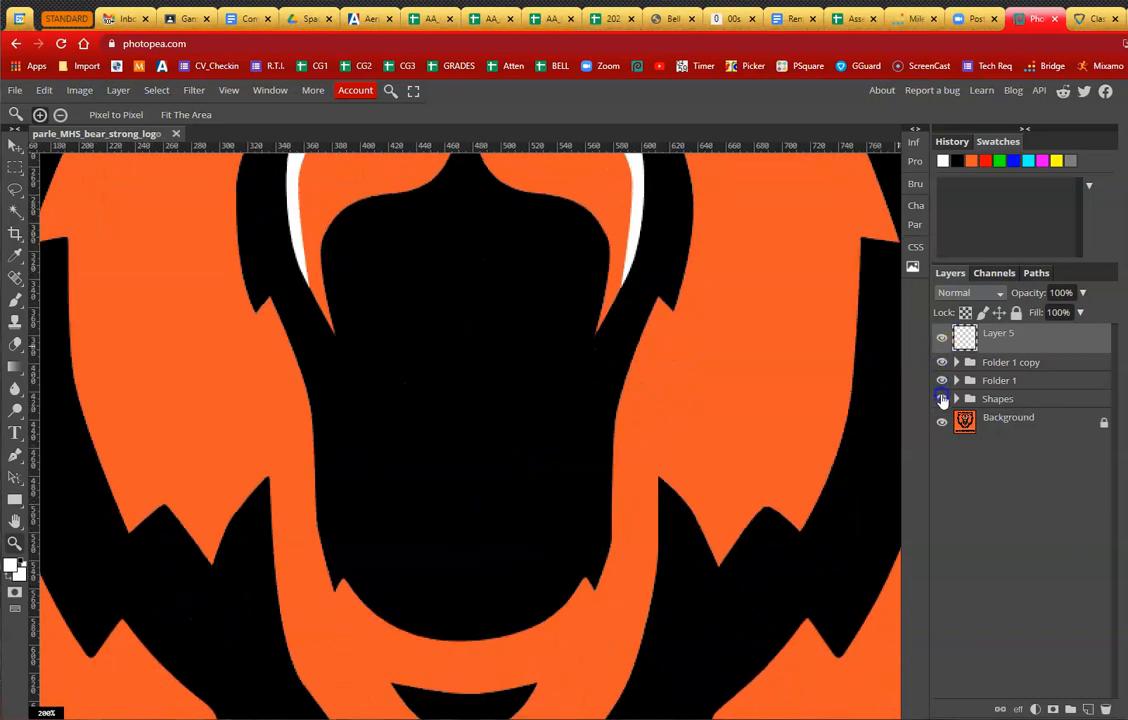
pyautogui.click(942, 364)
pyautogui.click(941, 398)
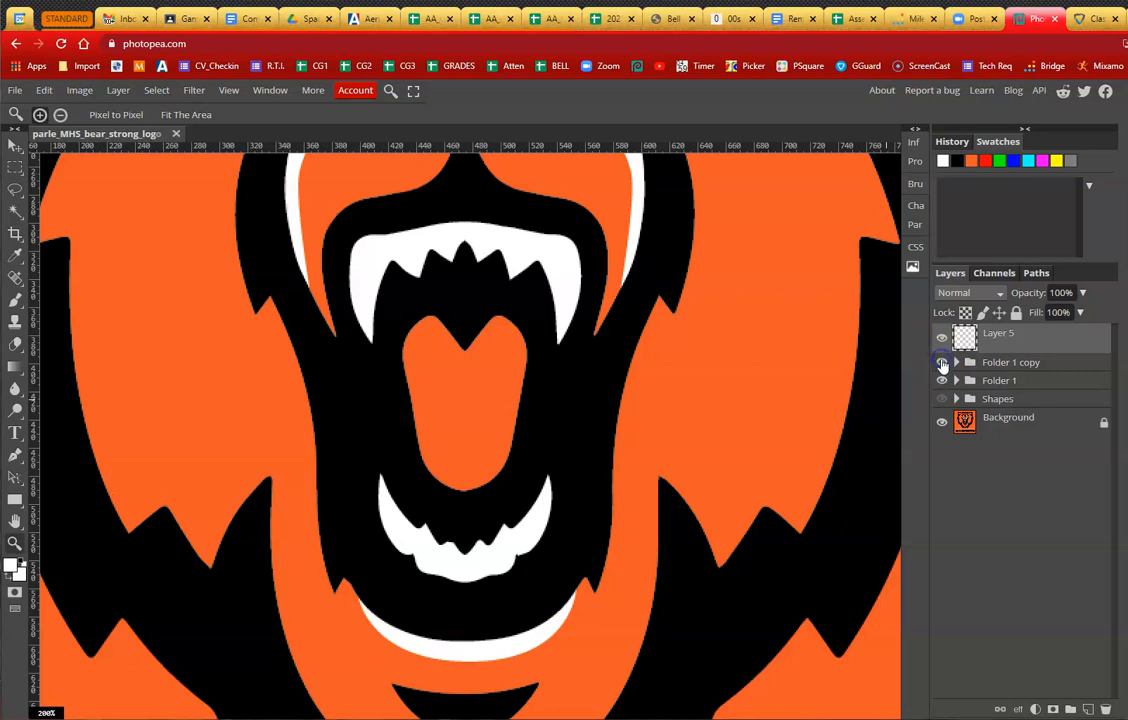
pyautogui.click(941, 398)
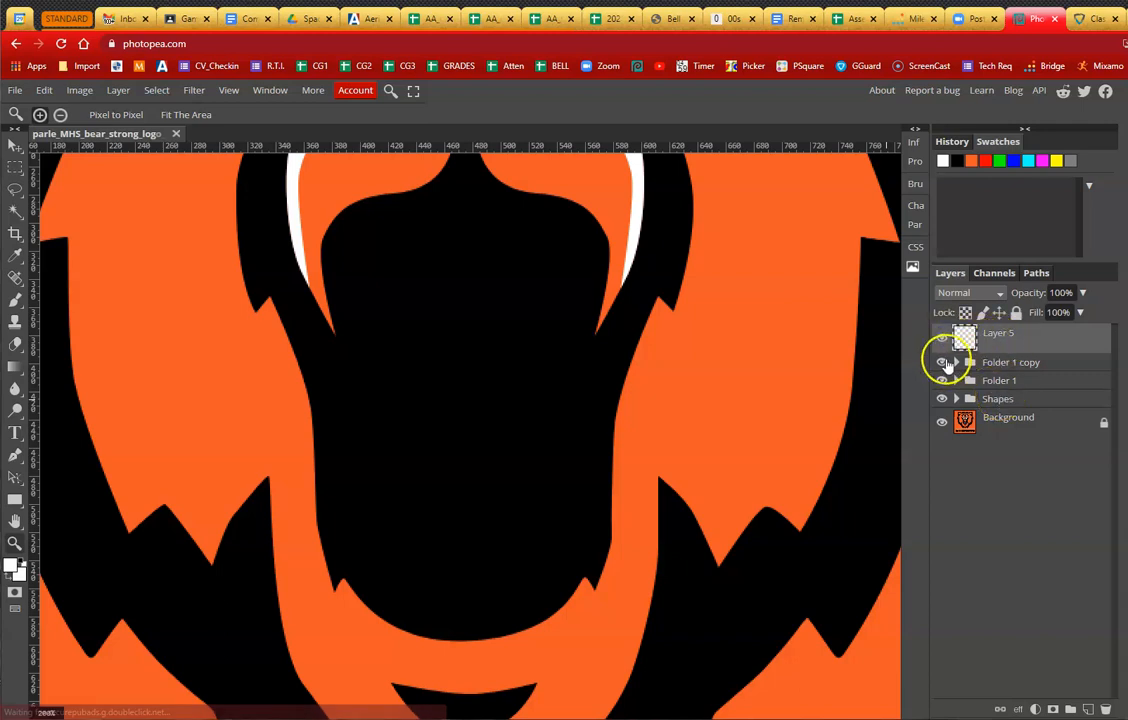
pyautogui.moveTo(942, 362); pyautogui.dragTo(942, 398)
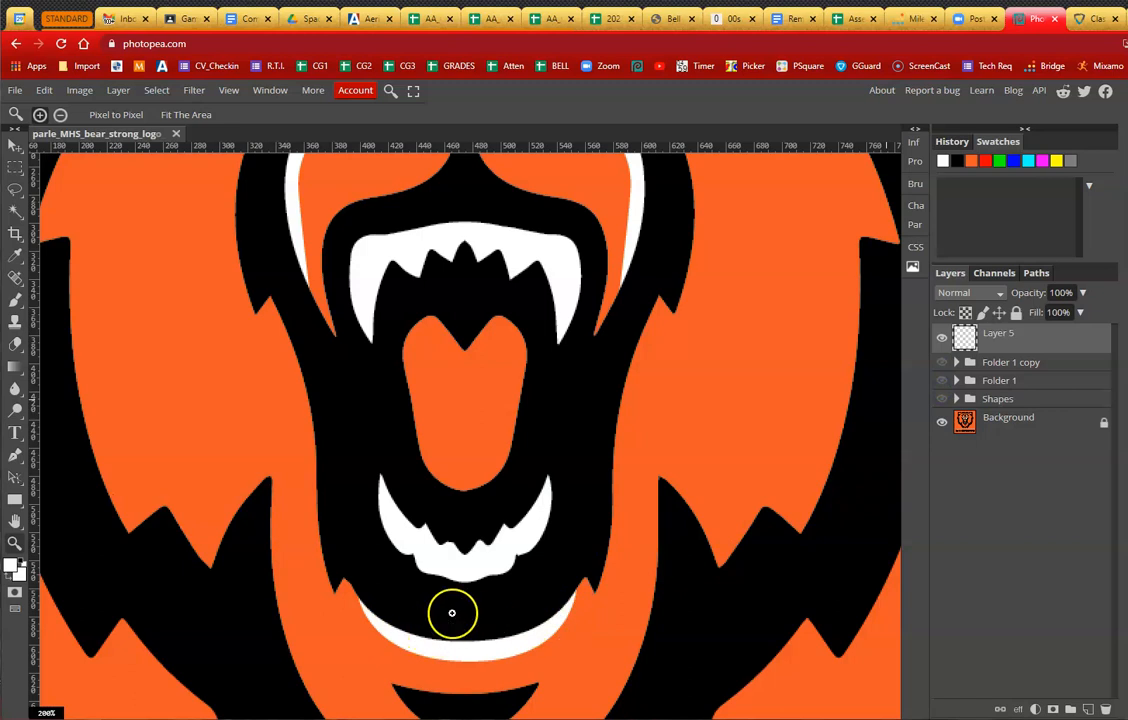
pyautogui.click(941, 399)
pyautogui.click(941, 399)
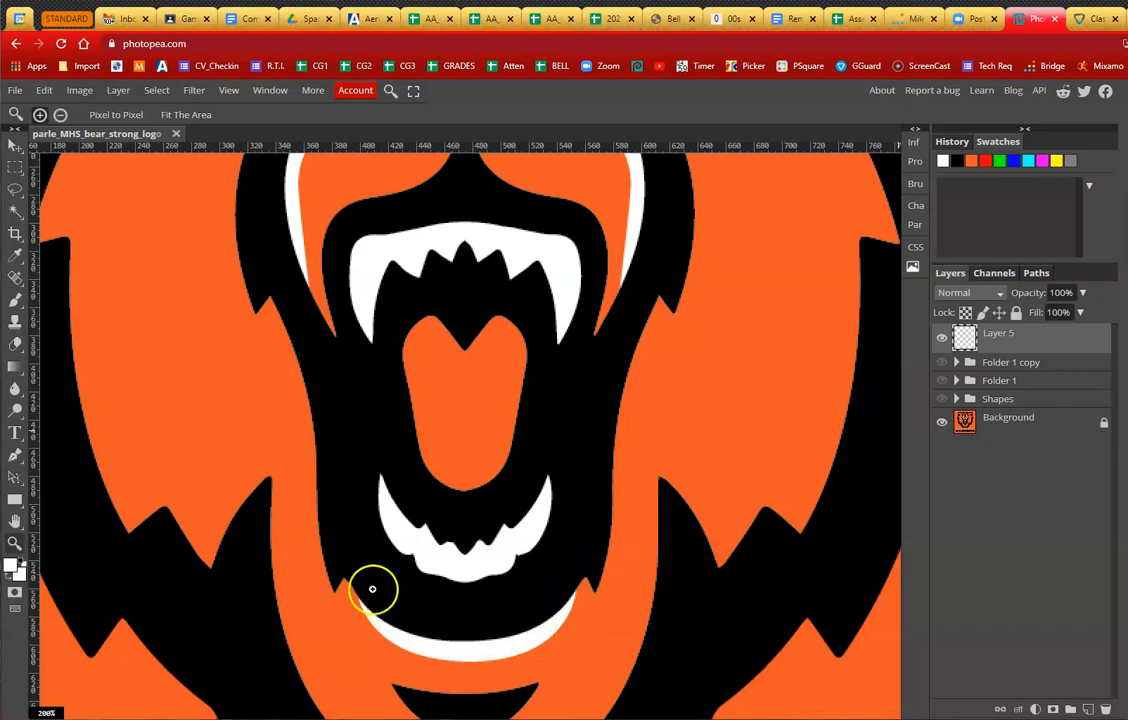
# Step: Trace the white lower-lip crescent with the Pen tool as a closed shape, carrying its upper edge over the black mouth interior
pyautogui.click(520, 621)
pyautogui.click(516, 619)
pyautogui.moveTo(506, 618); pyautogui.dragTo(549, 488)
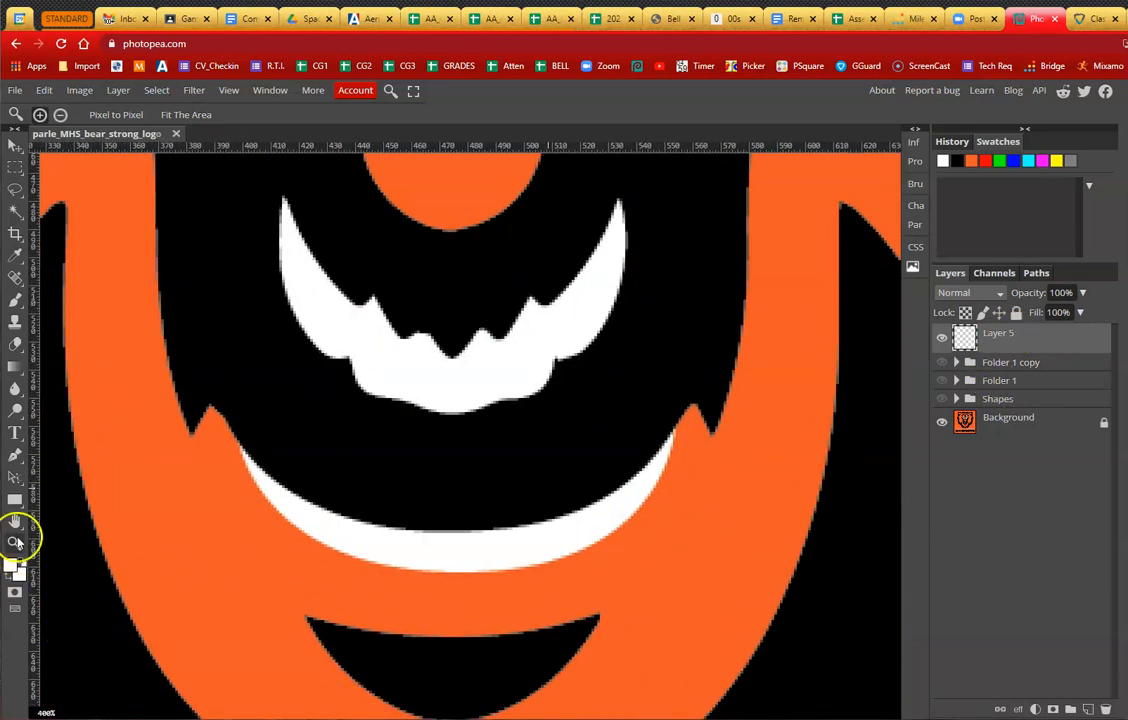
pyautogui.click(15, 458)
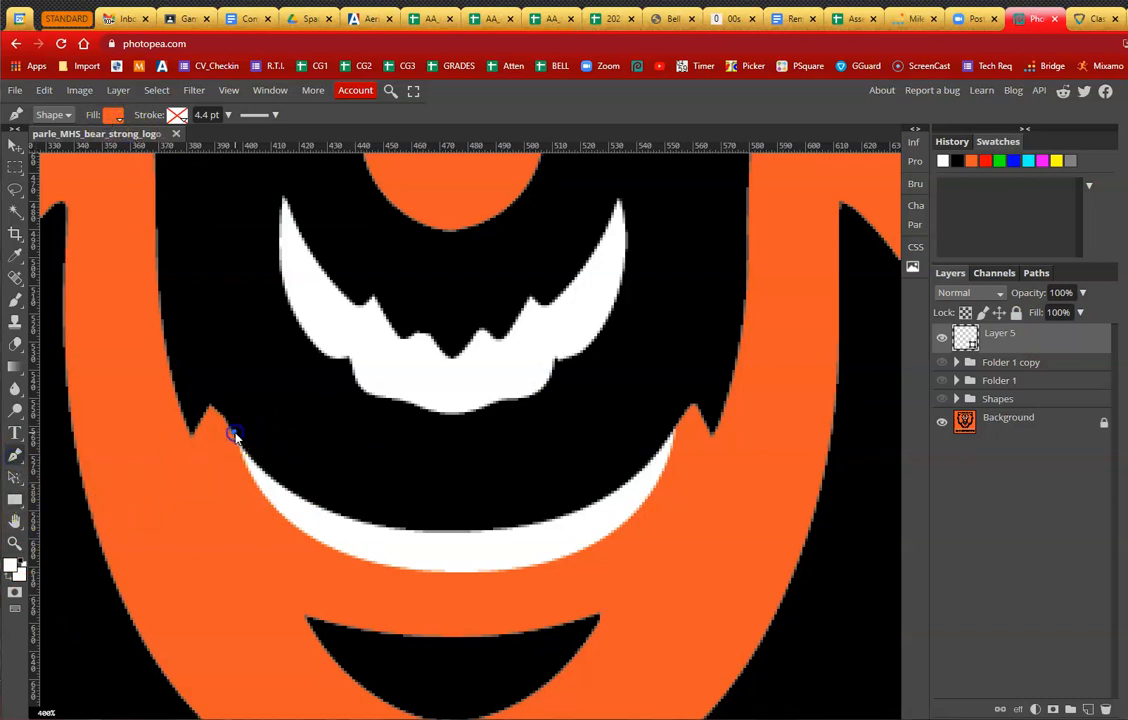
pyautogui.moveTo(467, 572); pyautogui.dragTo(652, 565)
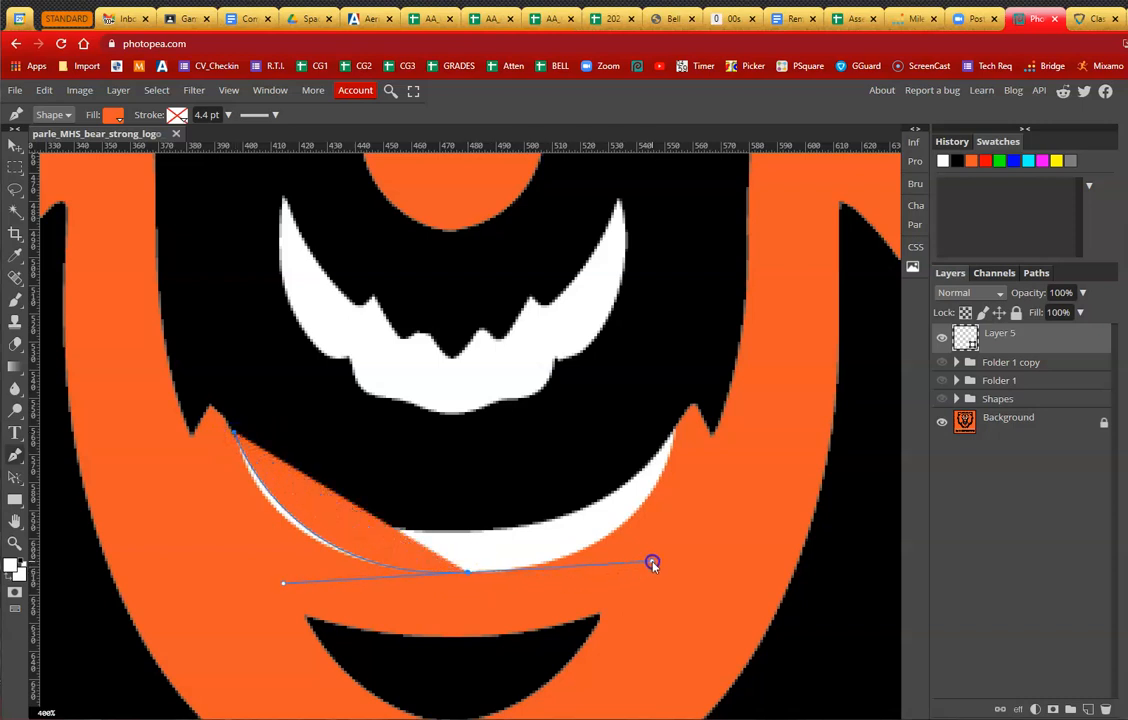
pyautogui.click(677, 414)
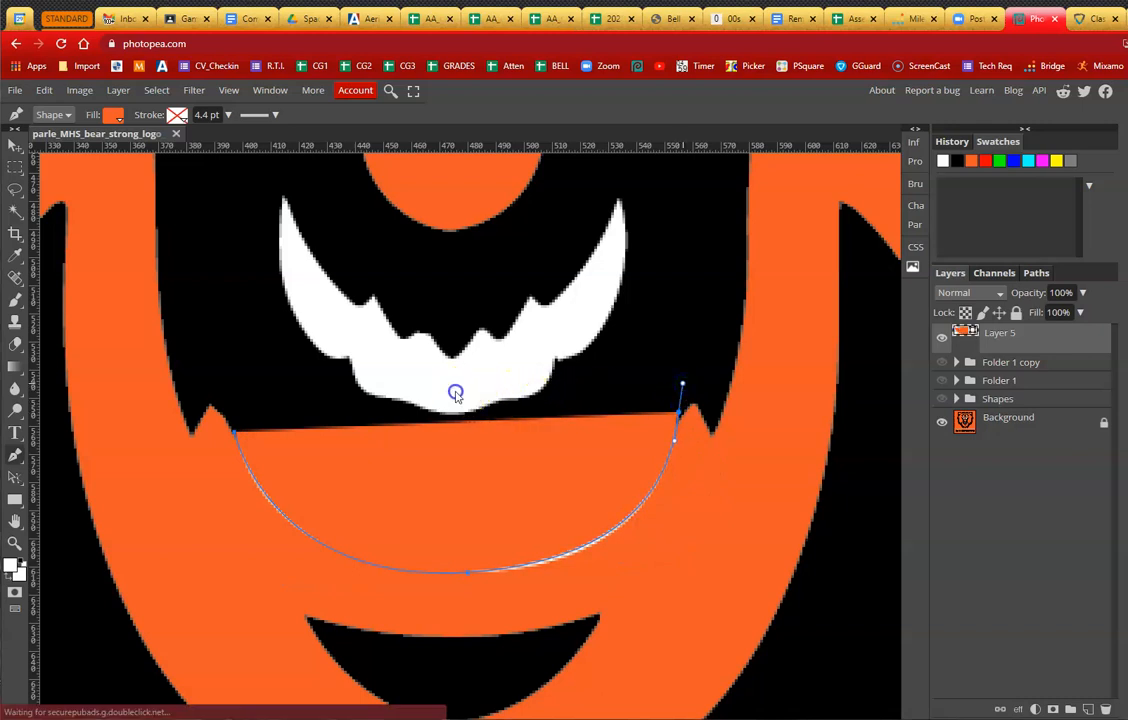
pyautogui.moveTo(456, 391); pyautogui.dragTo(291, 407)
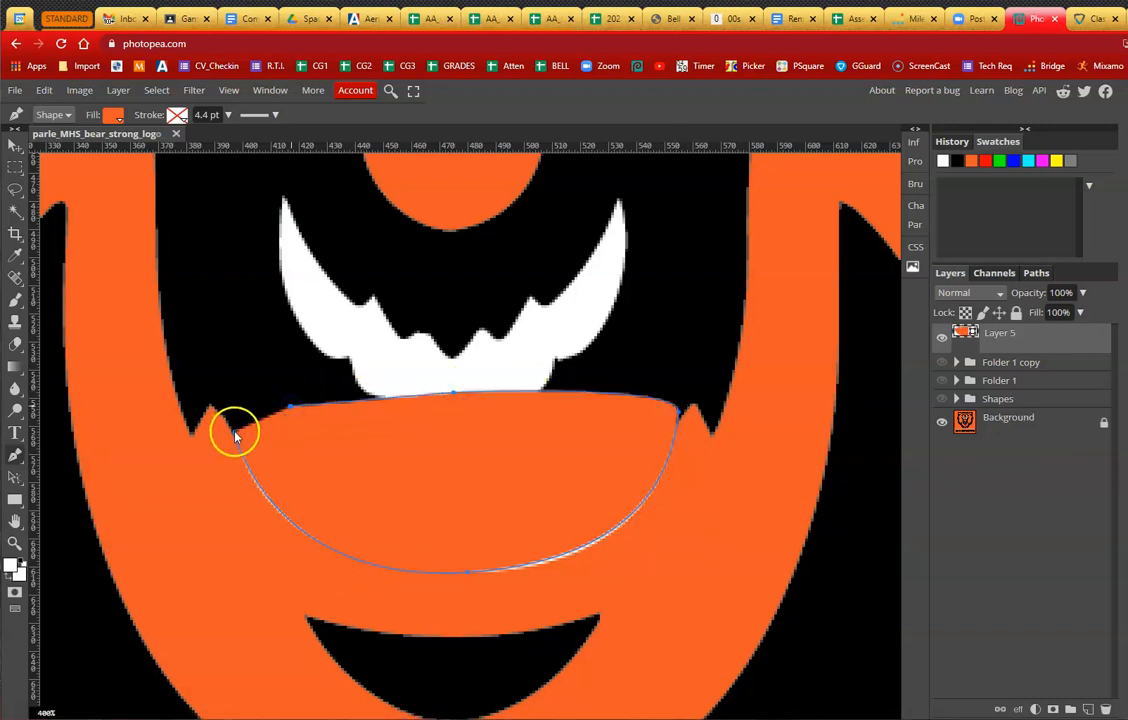
# Step: Set the fill of the traced lower-lip shape to white
pyautogui.click(12, 146)
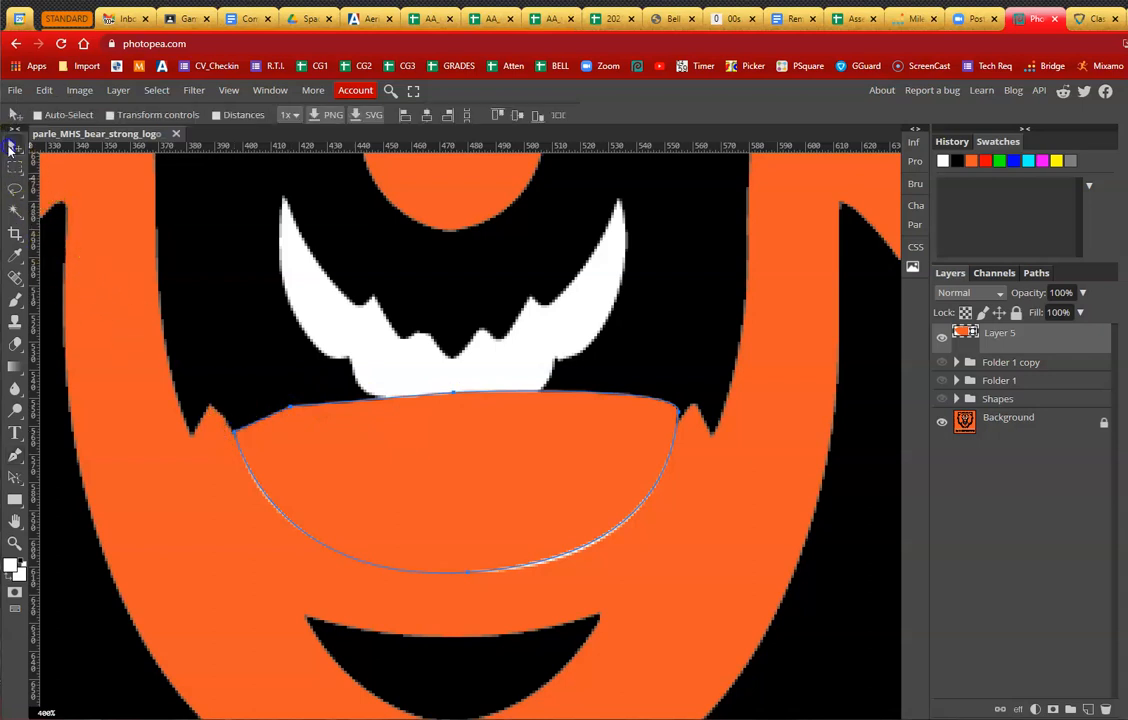
pyautogui.click(16, 454)
pyautogui.click(112, 114)
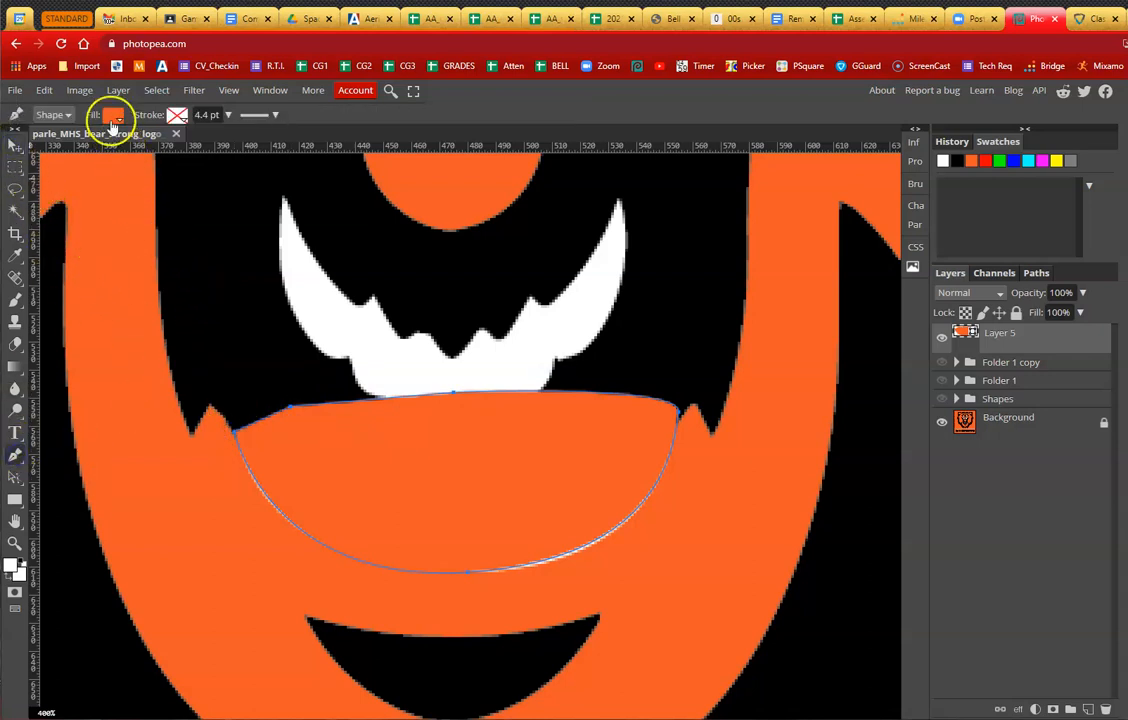
pyautogui.click(247, 192)
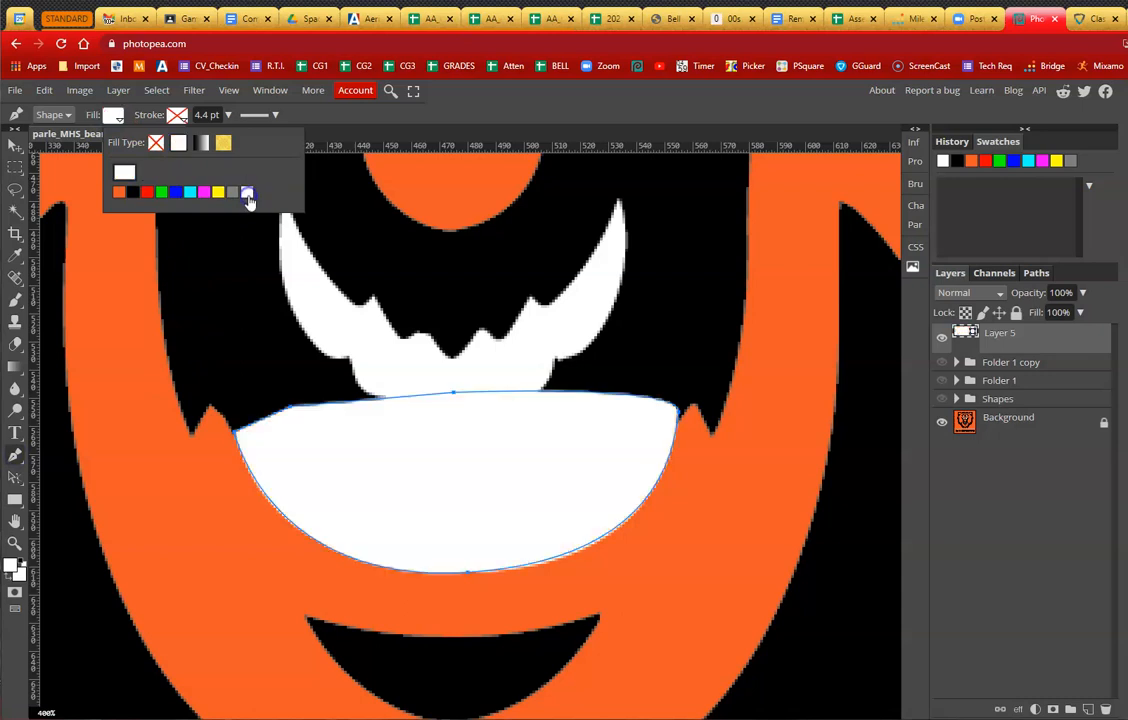
# Step: Show the traced groups again and place Layer 5 inside the Shapes folder, directly below Layer 3
pyautogui.moveTo(1012, 340); pyautogui.dragTo(1019, 415)
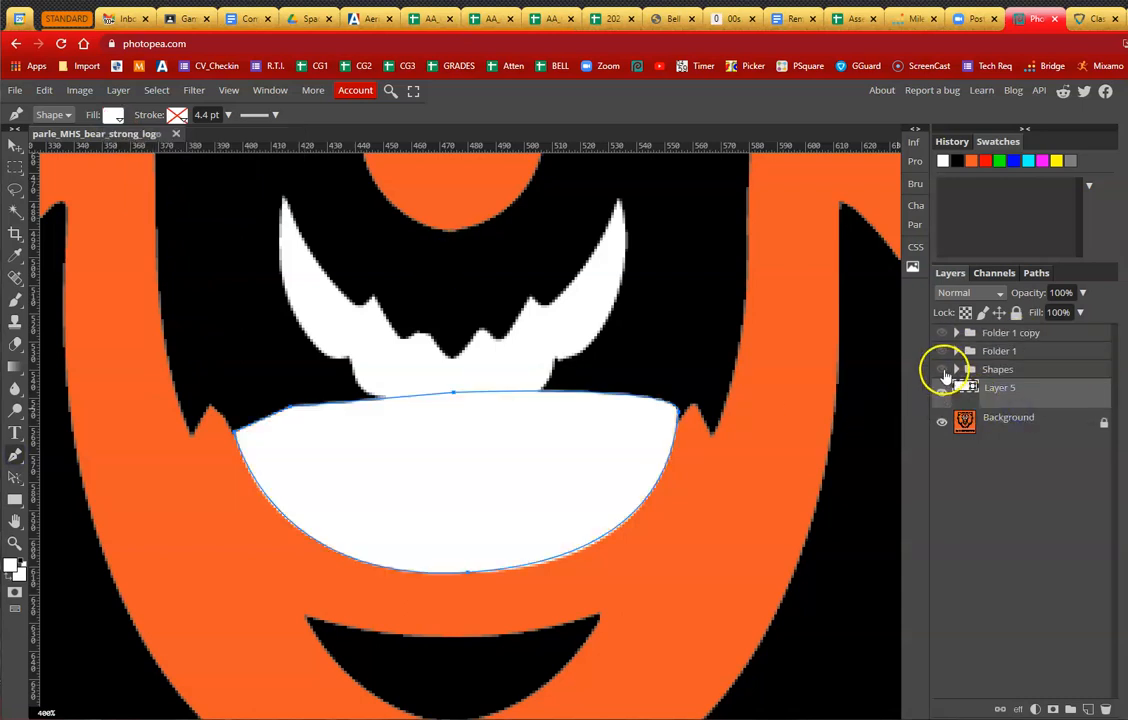
pyautogui.click(942, 370)
pyautogui.click(941, 352)
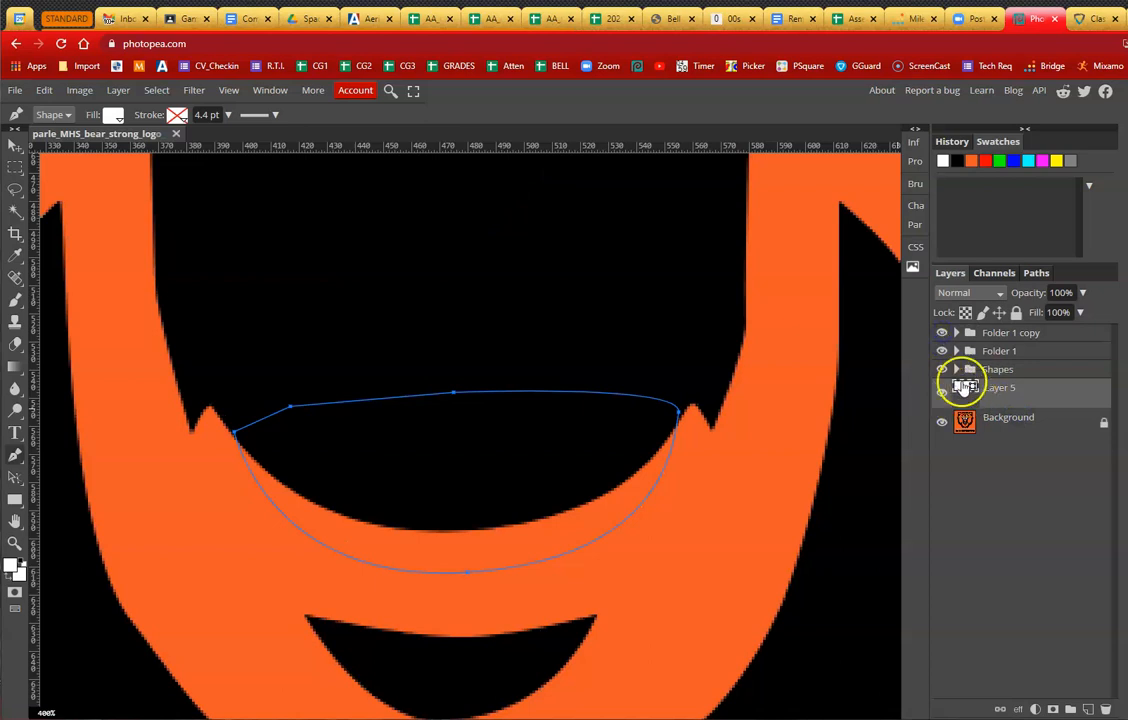
pyautogui.click(957, 370)
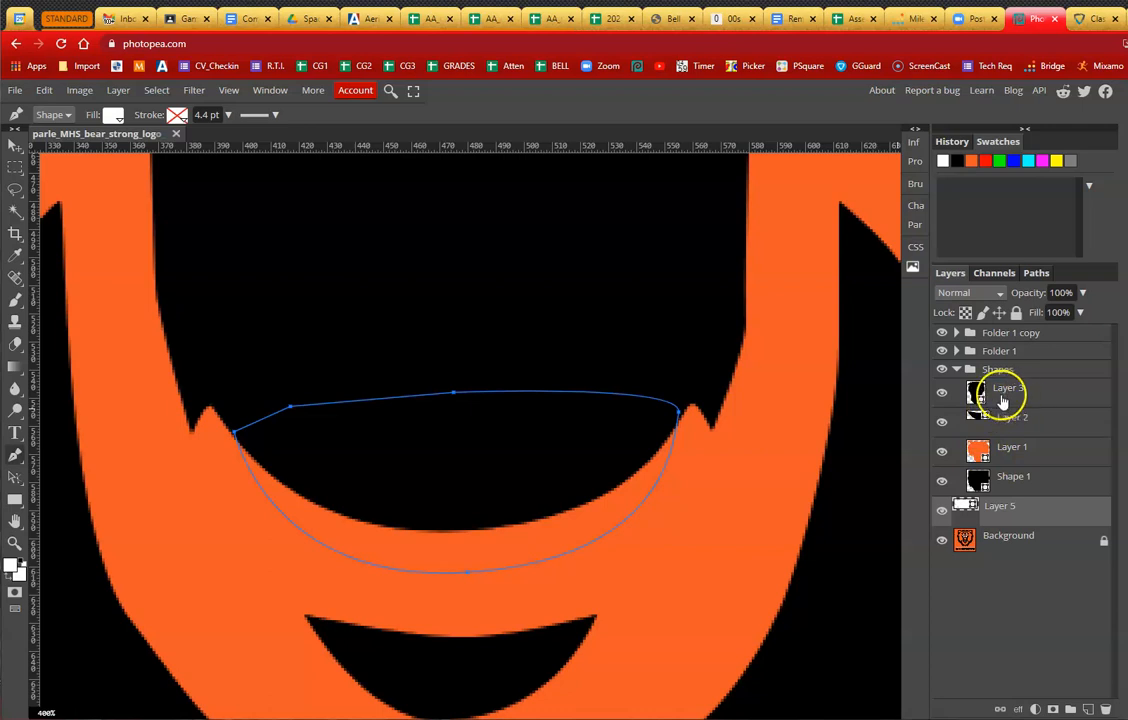
pyautogui.moveTo(1002, 502); pyautogui.dragTo(1001, 412)
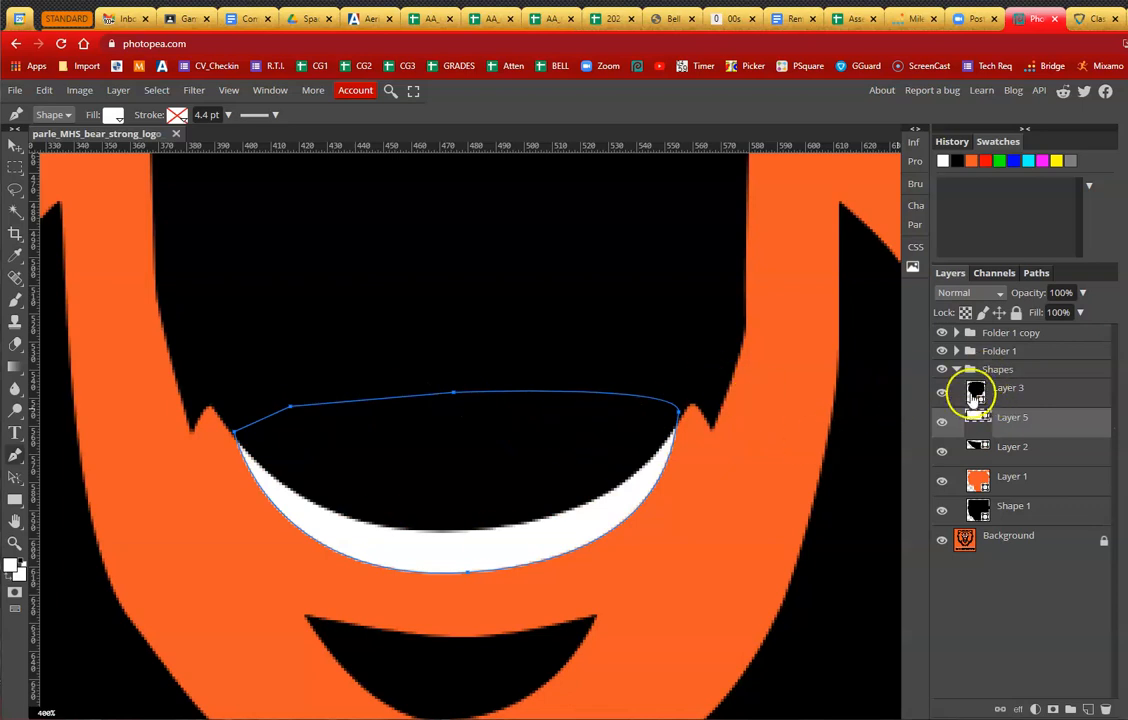
# Step: Toggle the visibility of Layer 3 to check how the black mouth shape covers the white lip shape
pyautogui.click(942, 395)
pyautogui.click(942, 395)
pyautogui.click(942, 395)
pyautogui.click(942, 395)
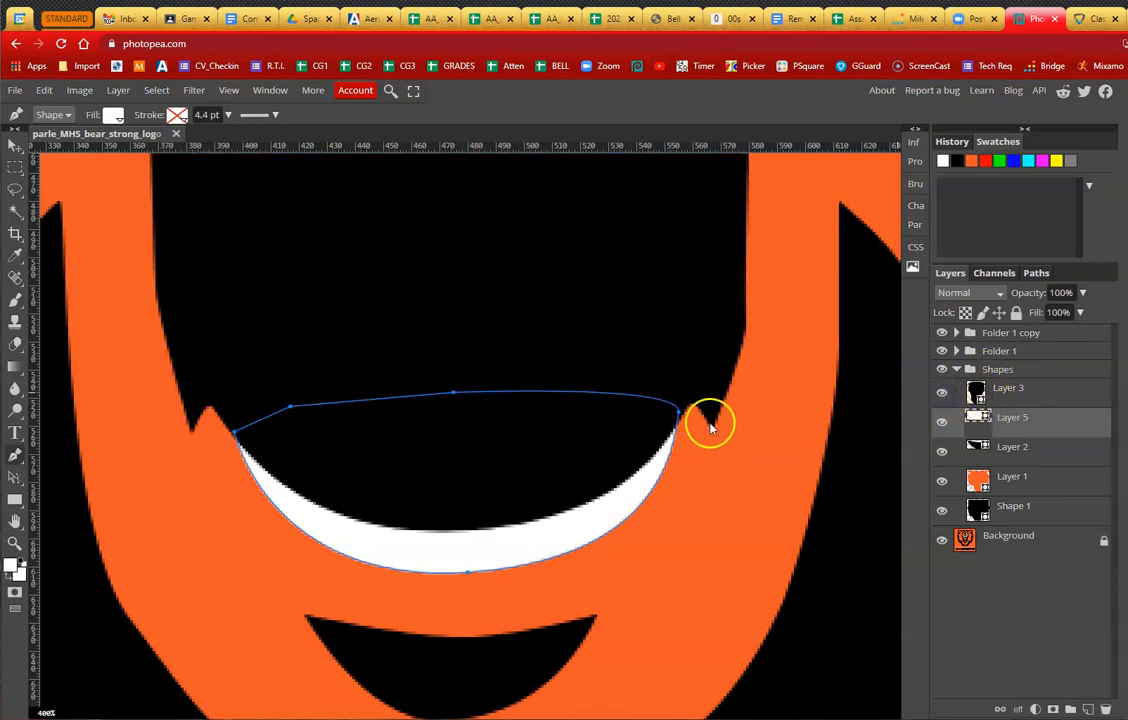
pyautogui.scroll(-2, 587, 436)
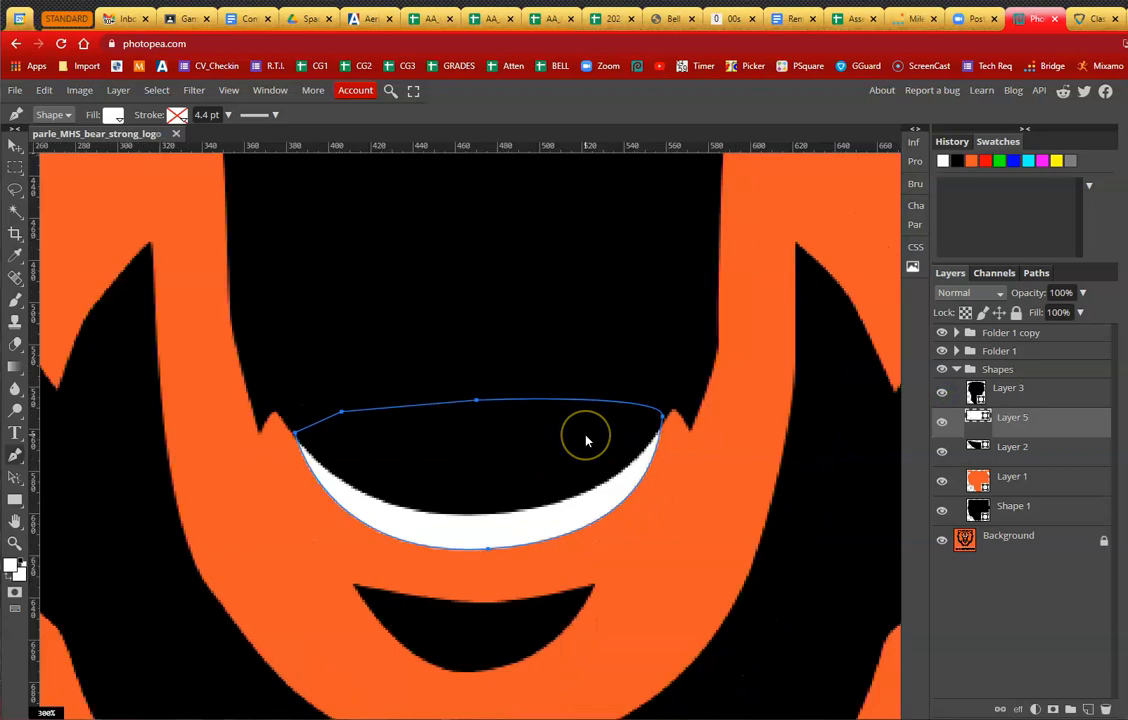
# Step: Collapse the Shapes folder and add a new empty layer above Folder 1 copy
pyautogui.click(956, 369)
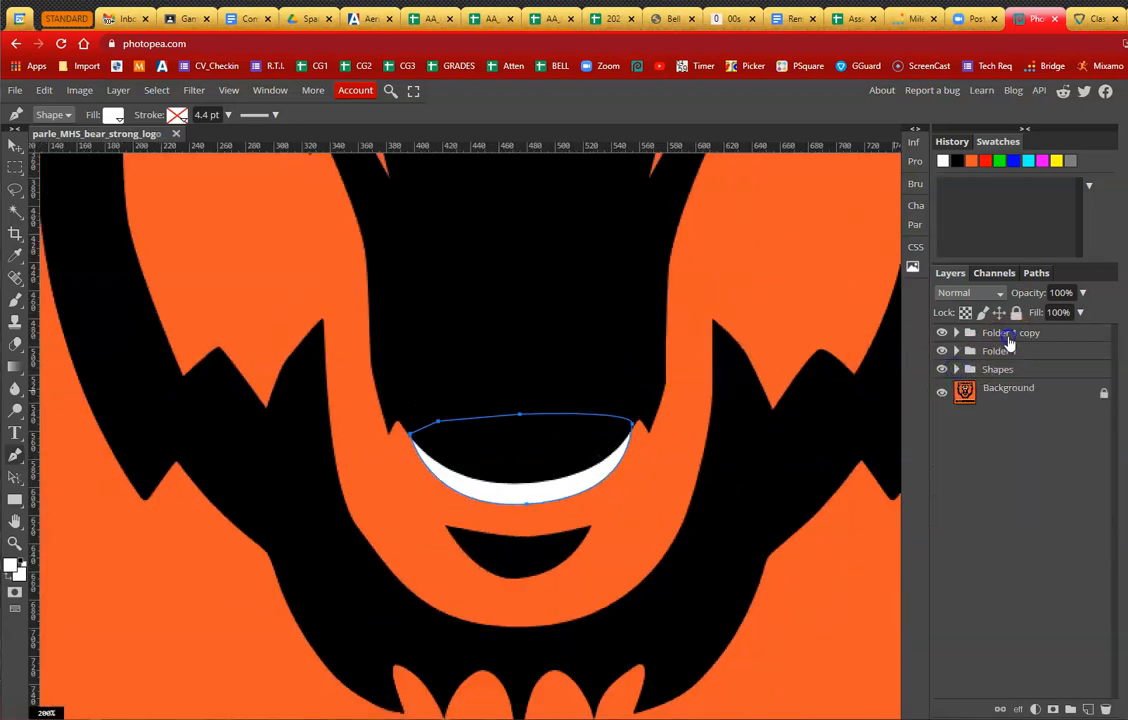
pyautogui.click(1007, 335)
pyautogui.click(1090, 708)
pyautogui.moveTo(617, 330); pyautogui.dragTo(604, 453)
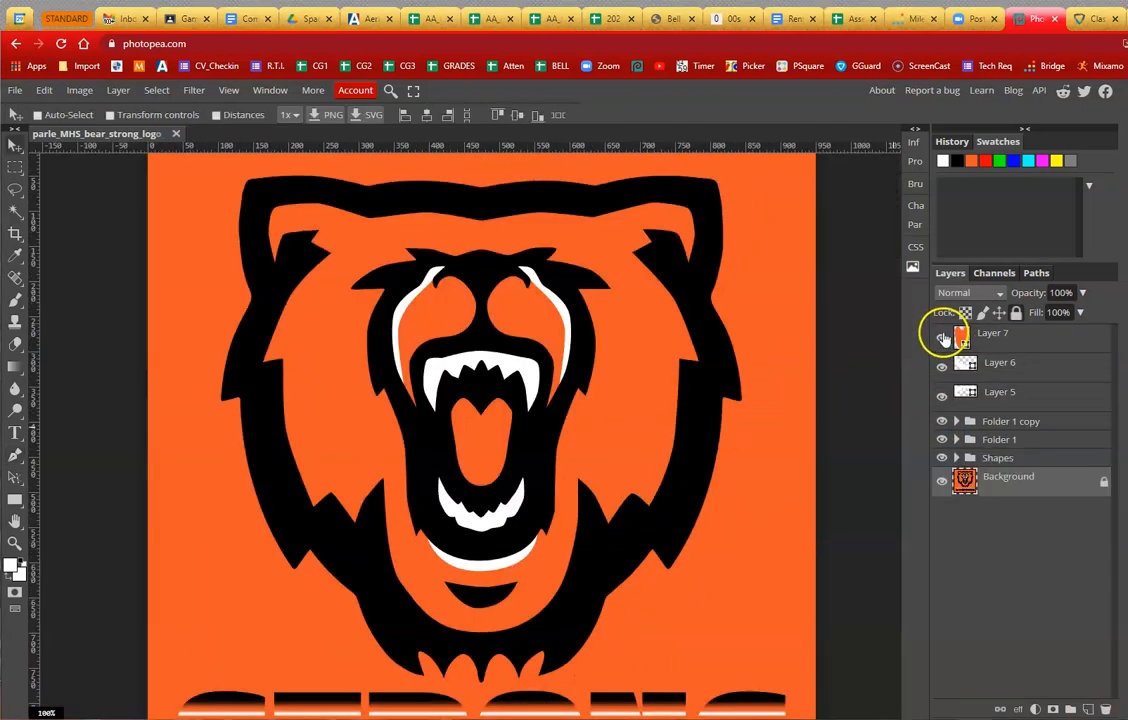
# Step: Toggle Layer 7, Layer 6 and Layer 5 off and on to review the traced tongue and teeth
pyautogui.click(941, 338)
pyautogui.click(941, 338)
pyautogui.click(941, 338)
pyautogui.click(941, 338)
pyautogui.click(942, 366)
pyautogui.click(942, 366)
pyautogui.click(942, 366)
pyautogui.click(942, 366)
pyautogui.click(942, 366)
pyautogui.click(942, 366)
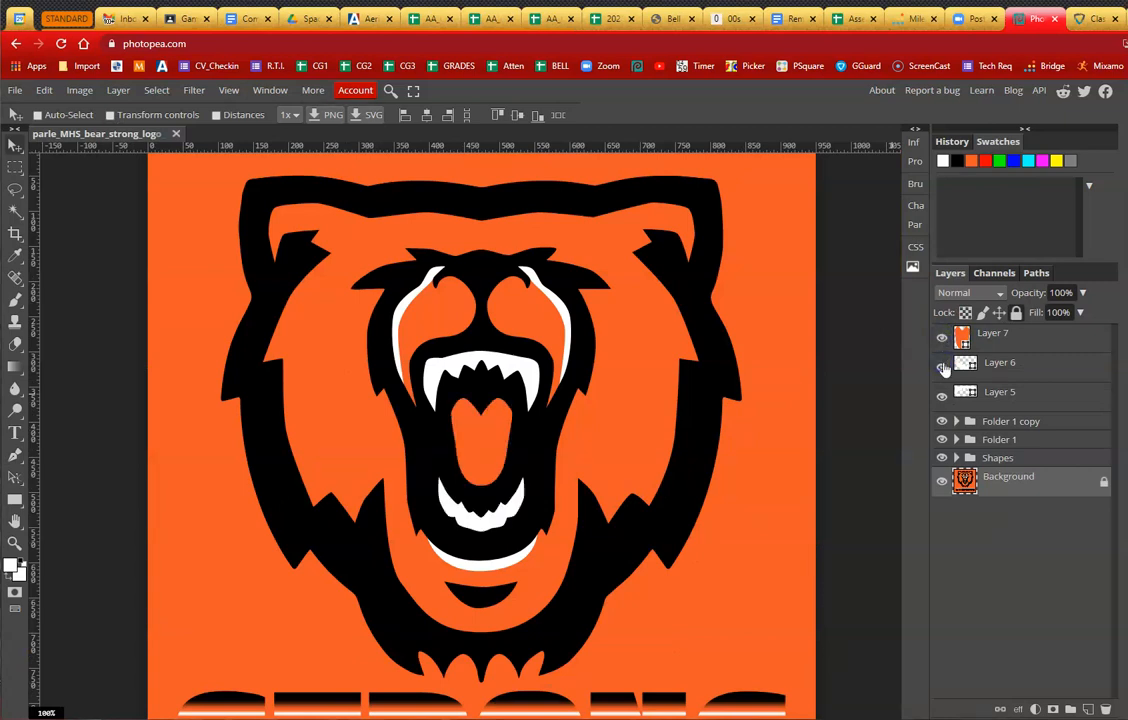
pyautogui.click(942, 394)
pyautogui.click(942, 396)
# Step: Toggle the Folder 1 copy, Folder 1 and Shapes groups to review their contents, and view the whole logo
pyautogui.click(942, 420)
pyautogui.click(942, 421)
pyautogui.click(942, 421)
pyautogui.click(942, 421)
pyautogui.click(942, 421)
pyautogui.click(942, 421)
pyautogui.click(942, 440)
pyautogui.click(942, 440)
pyautogui.click(943, 458)
pyautogui.click(943, 458)
pyautogui.hotkey('ctrl', '-')
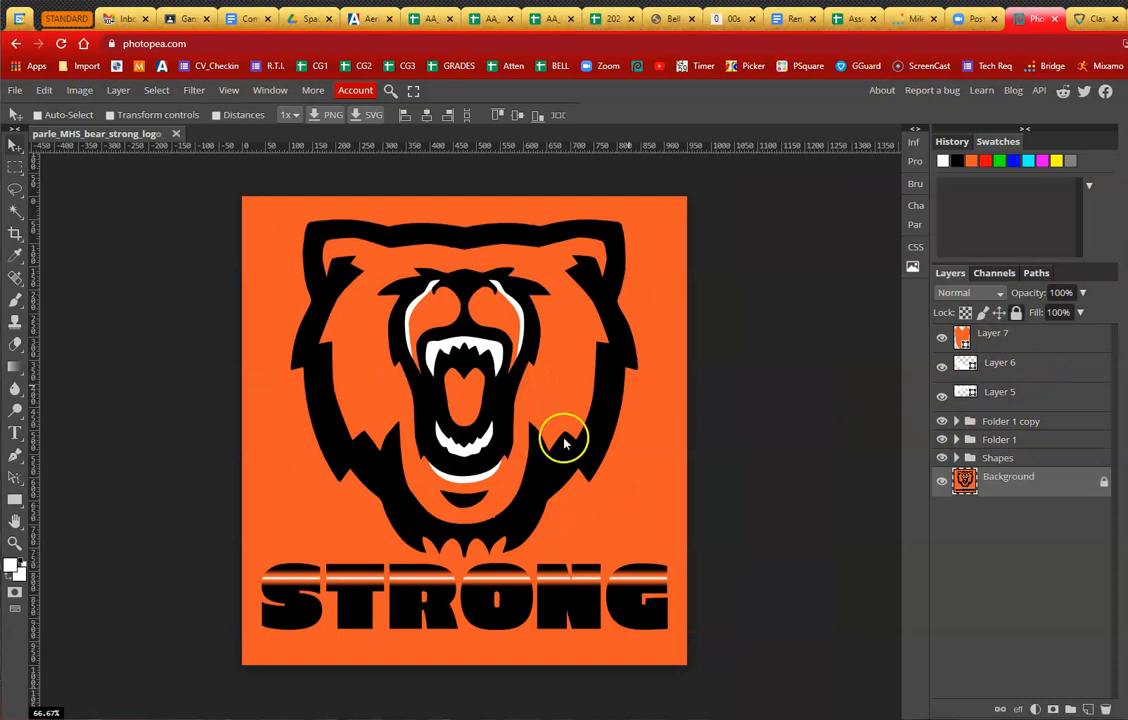